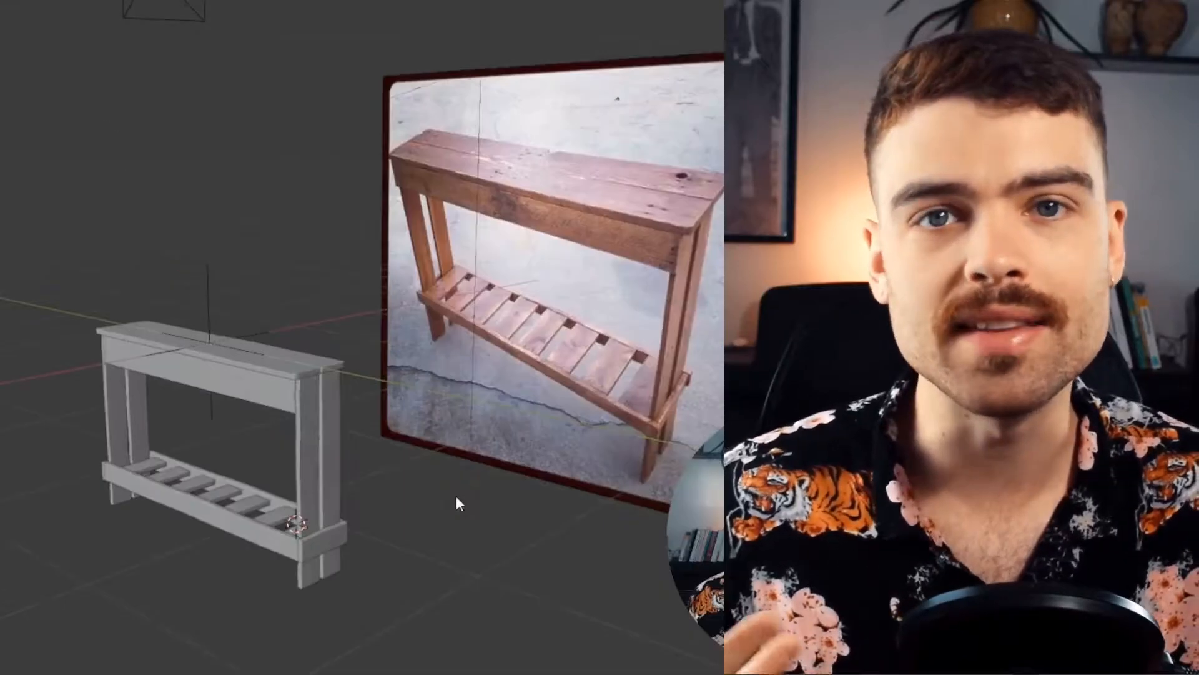
pyautogui.keyDown('shift'); pyautogui.moveTo(500, 474); pyautogui.dragTo(528, 473, button='middle'); pyautogui.keyUp('shift')
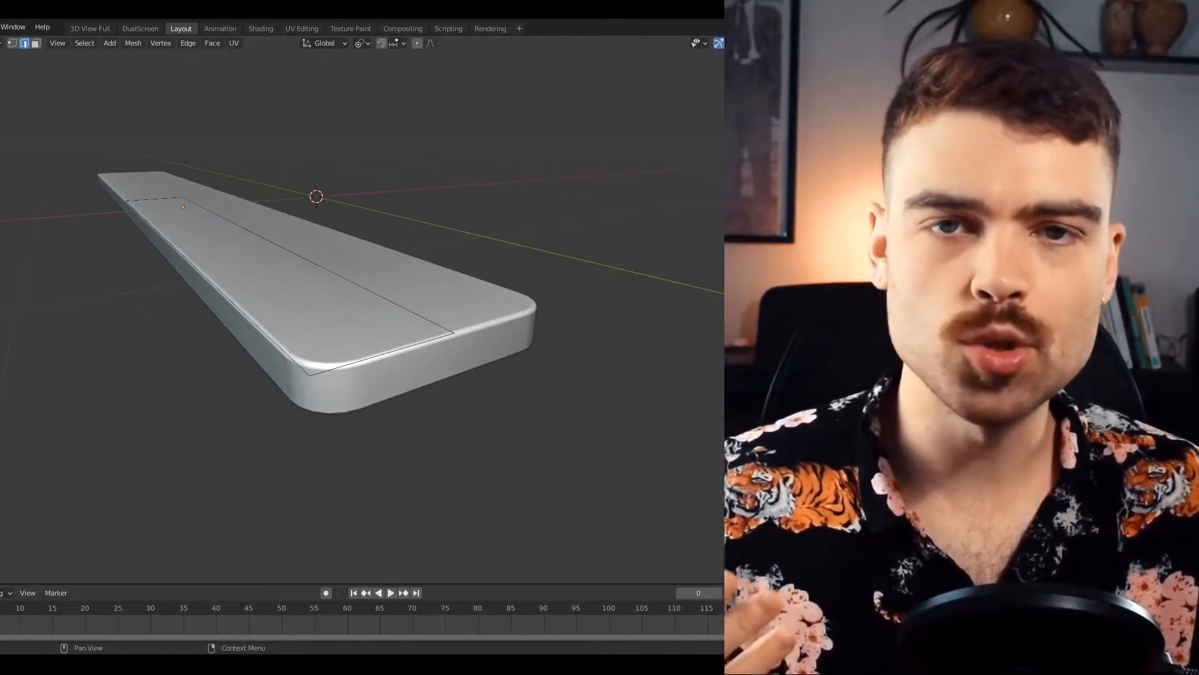
pyautogui.press('Tab')
pyautogui.moveTo(431, 362); pyautogui.dragTo(464, 374, button='middle')
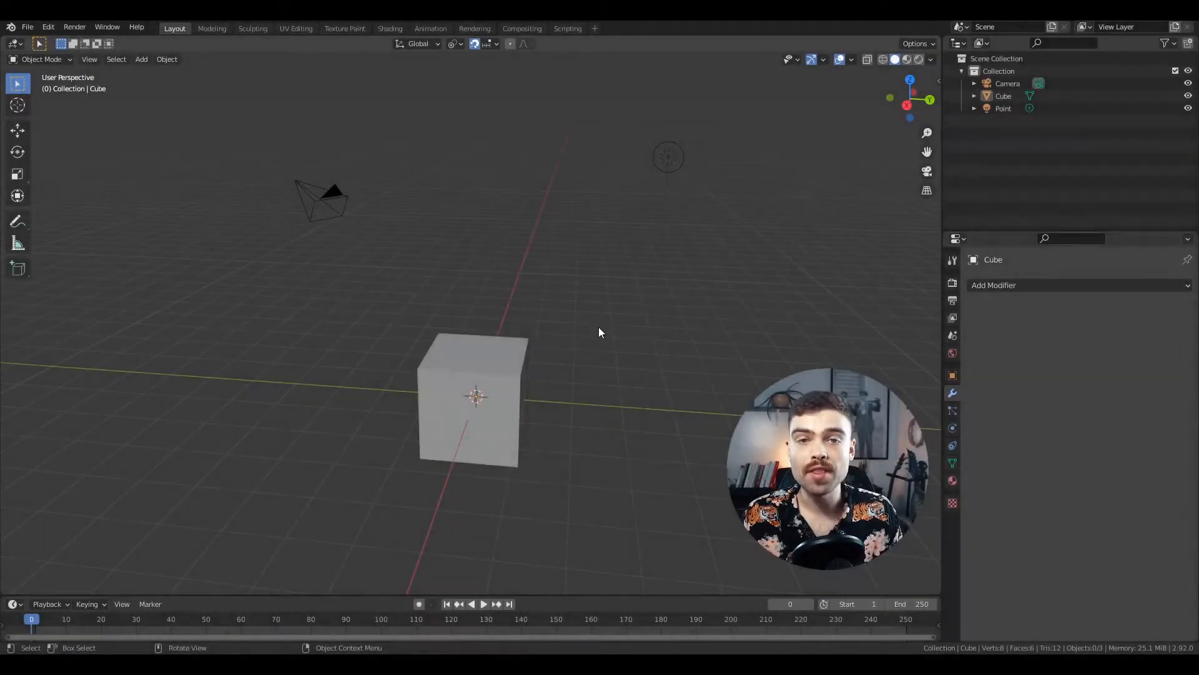
pyautogui.moveTo(633, 366); pyautogui.dragTo(662, 363, button='middle')
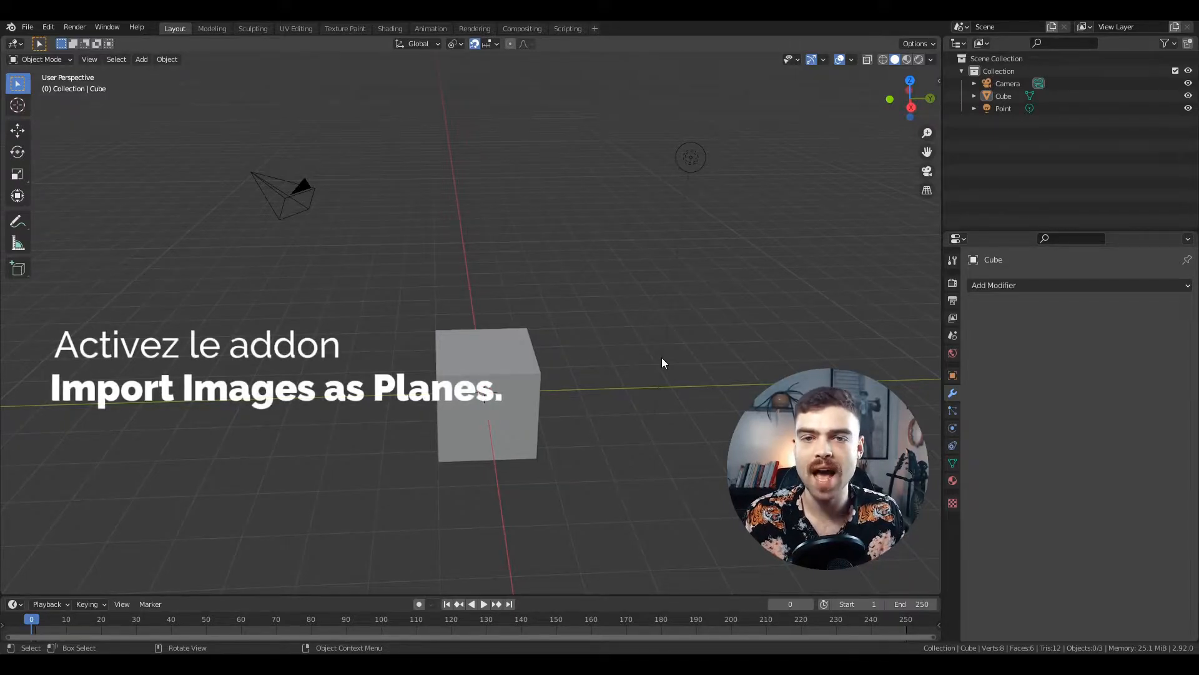
# Open the preferences to enable the Import Images as Planes add-on
pyautogui.click(47, 28)
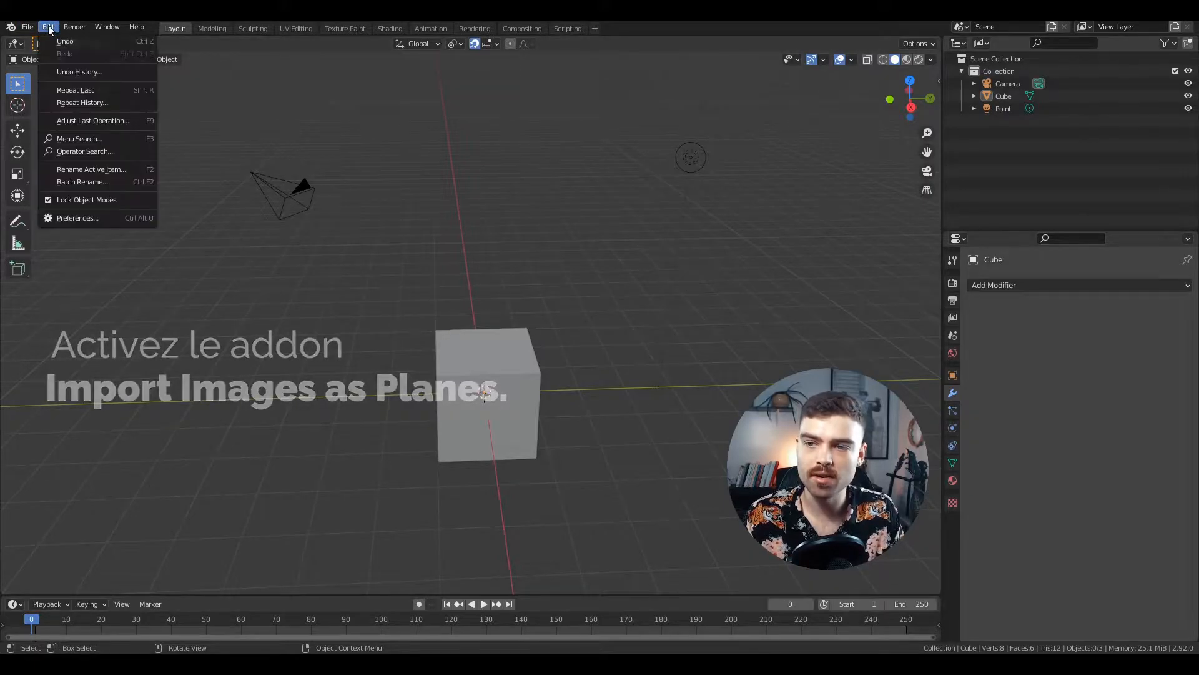
pyautogui.click(98, 218)
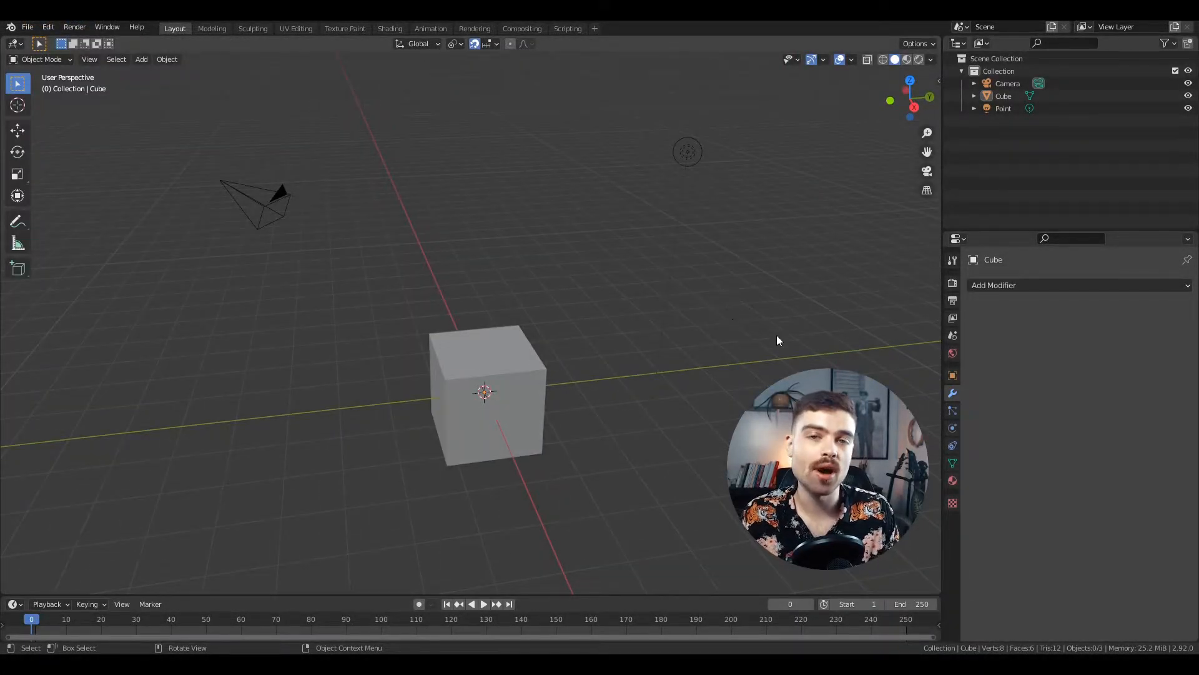
# Add the Table image from the References folder to the 3D scene as a reference image and minimize the folder window
pyautogui.moveTo(1198, 164); pyautogui.dragTo(254, 102)
pyautogui.moveTo(571, 285); pyautogui.dragTo(601, 285, button='middle')
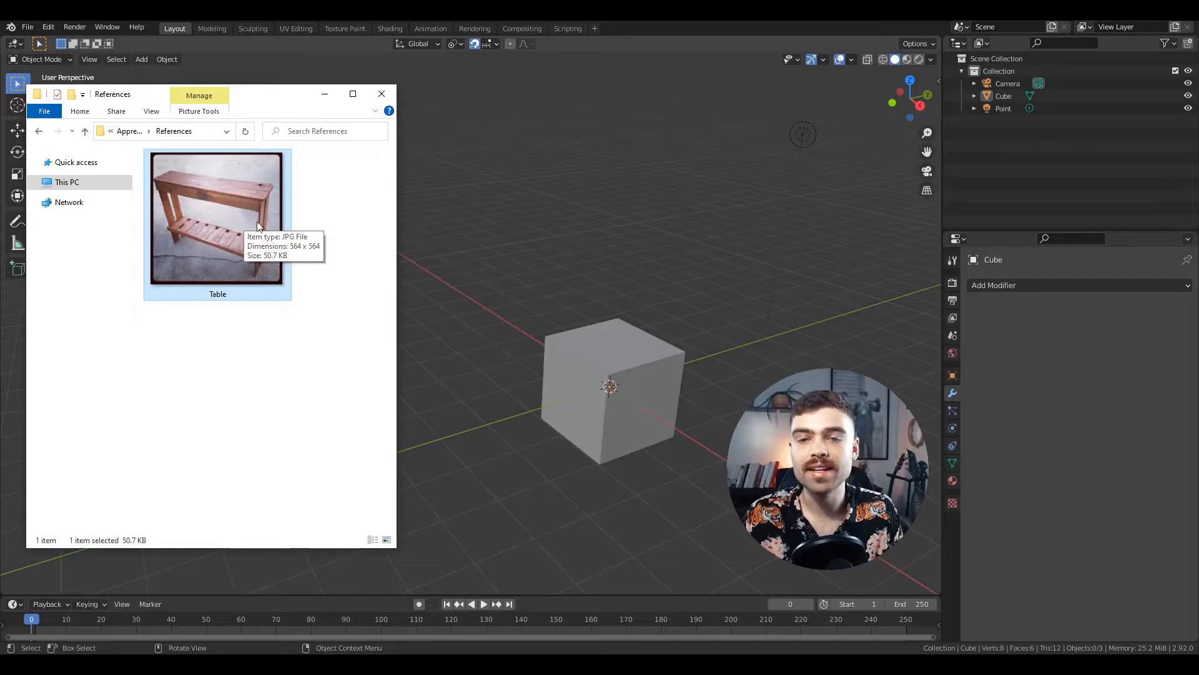
pyautogui.moveTo(260, 227); pyautogui.dragTo(432, 227)
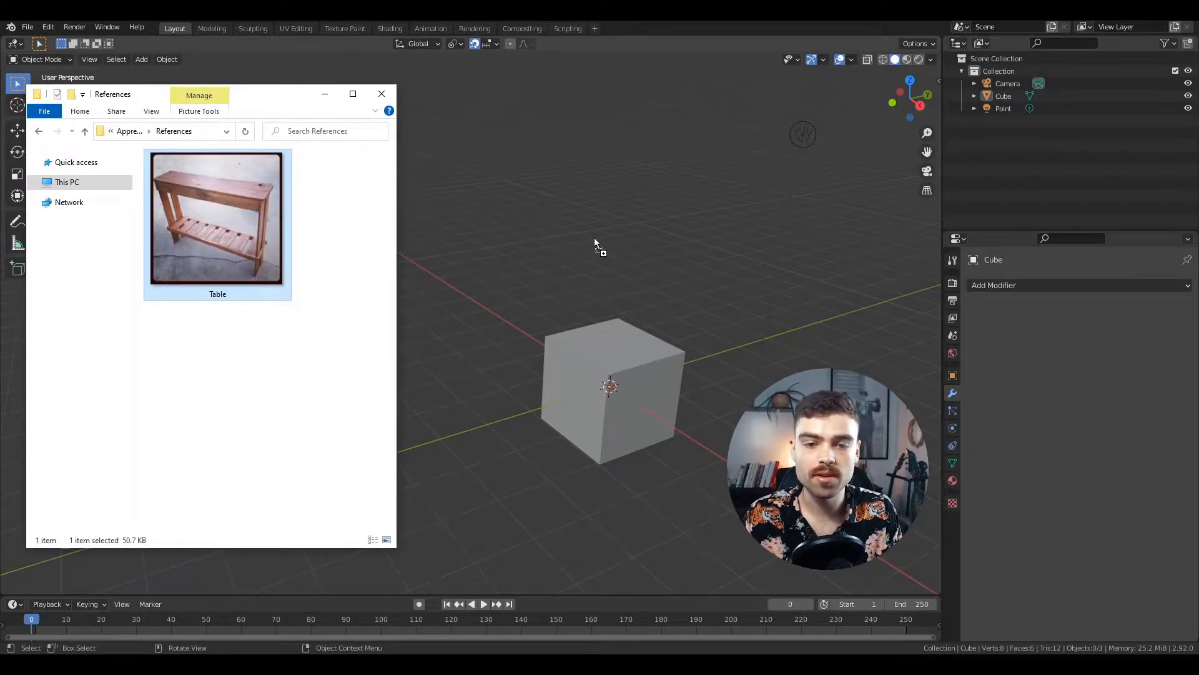
pyautogui.moveTo(629, 243); pyautogui.dragTo(630, 242)
pyautogui.click(324, 94)
pyautogui.moveTo(625, 262); pyautogui.dragTo(776, 308, button='middle')
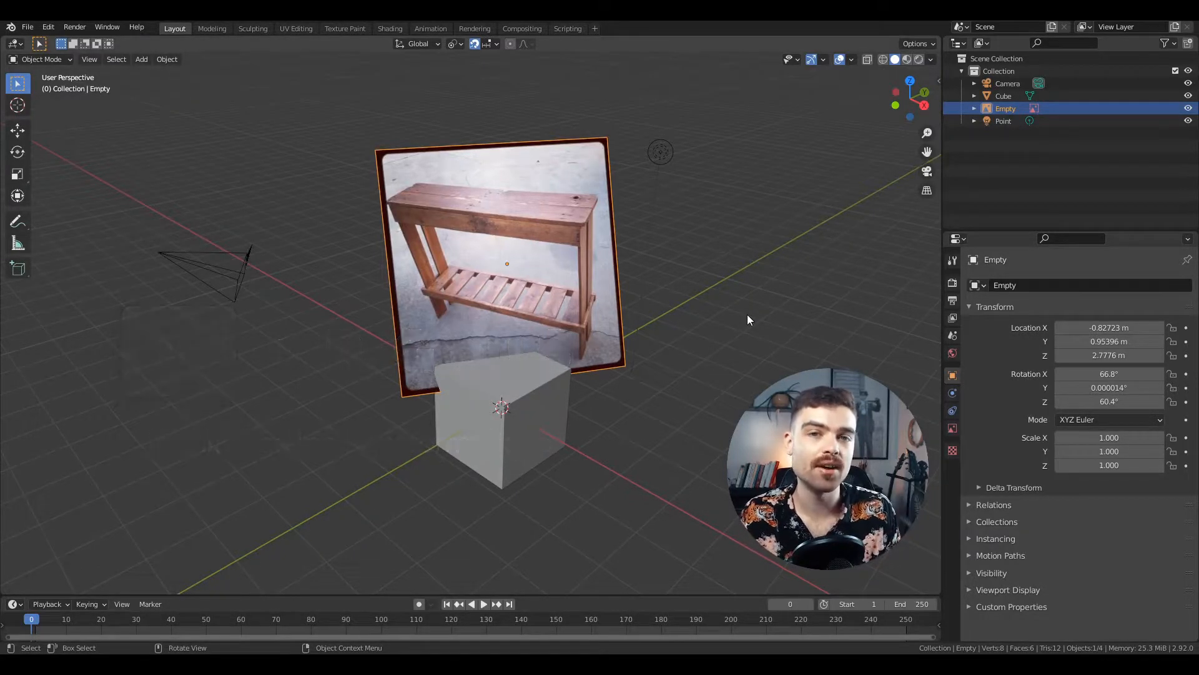
# Clear the reference image's rotation and location, and rotate it 90° about X and 90° about Z
pyautogui.hotkey('alt', 'r')
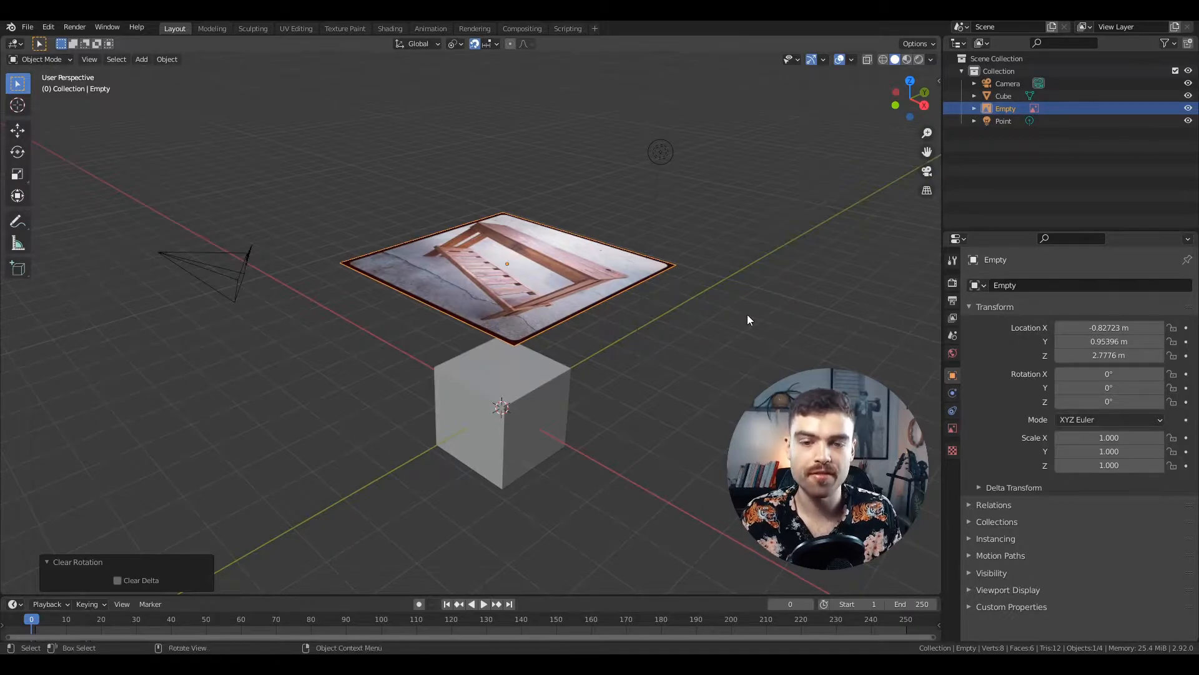
pyautogui.hotkey('alt', 'g')
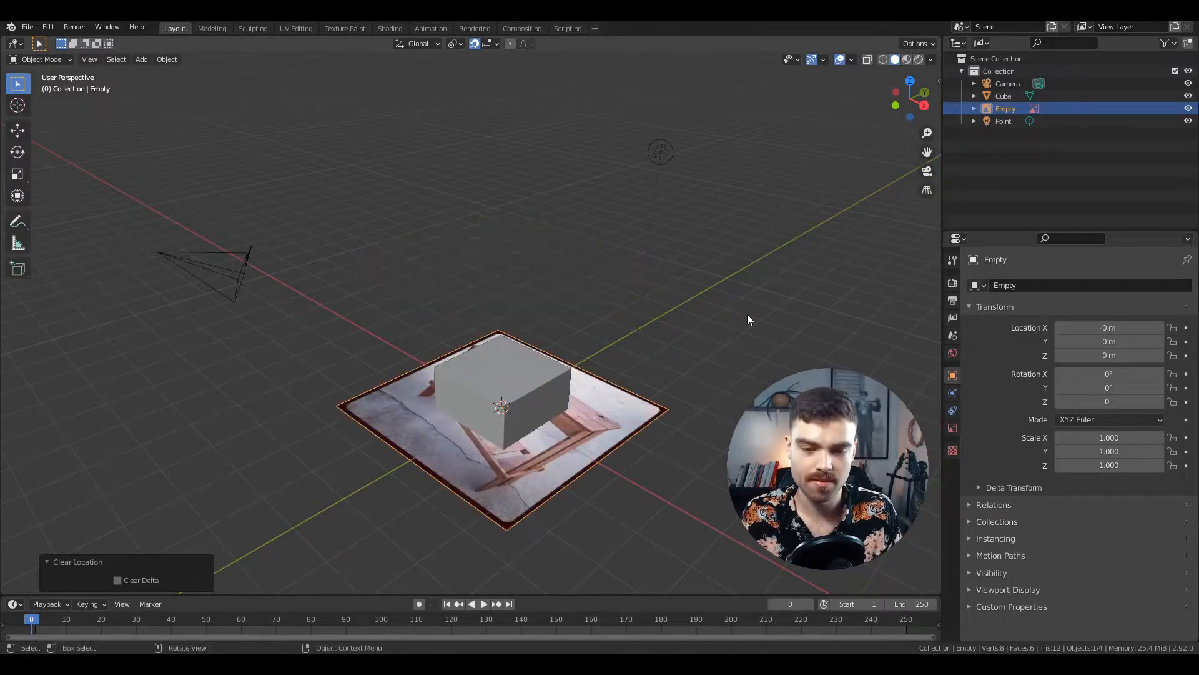
pyautogui.press('r')
pyautogui.press('x')
pyautogui.press('9')
pyautogui.press('0')
pyautogui.press('Return')
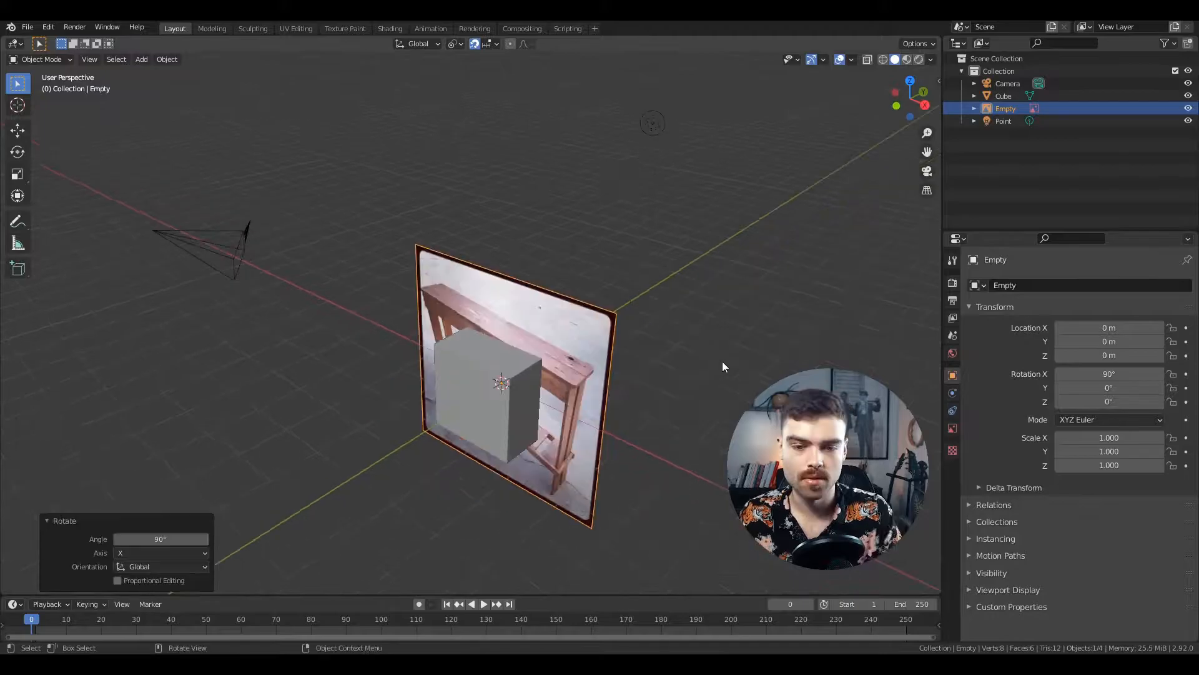
pyautogui.press('r')
pyautogui.press('z')
pyautogui.press('9')
pyautogui.press('0')
pyautogui.press('Return')
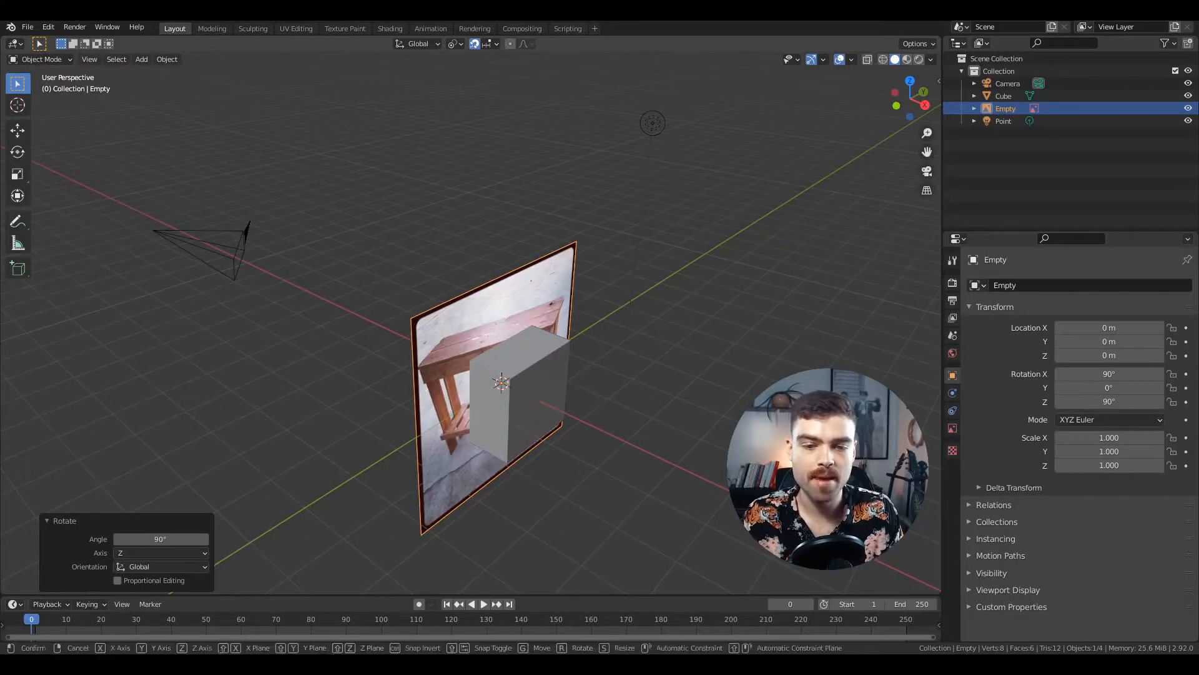
# Move the reference image back along the X axis, behind the cube, to about -5.07 m
pyautogui.press('g')
pyautogui.press('x')
pyautogui.click(581, 341)
pyautogui.moveTo(581, 341); pyautogui.dragTo(717, 374, button='middle')
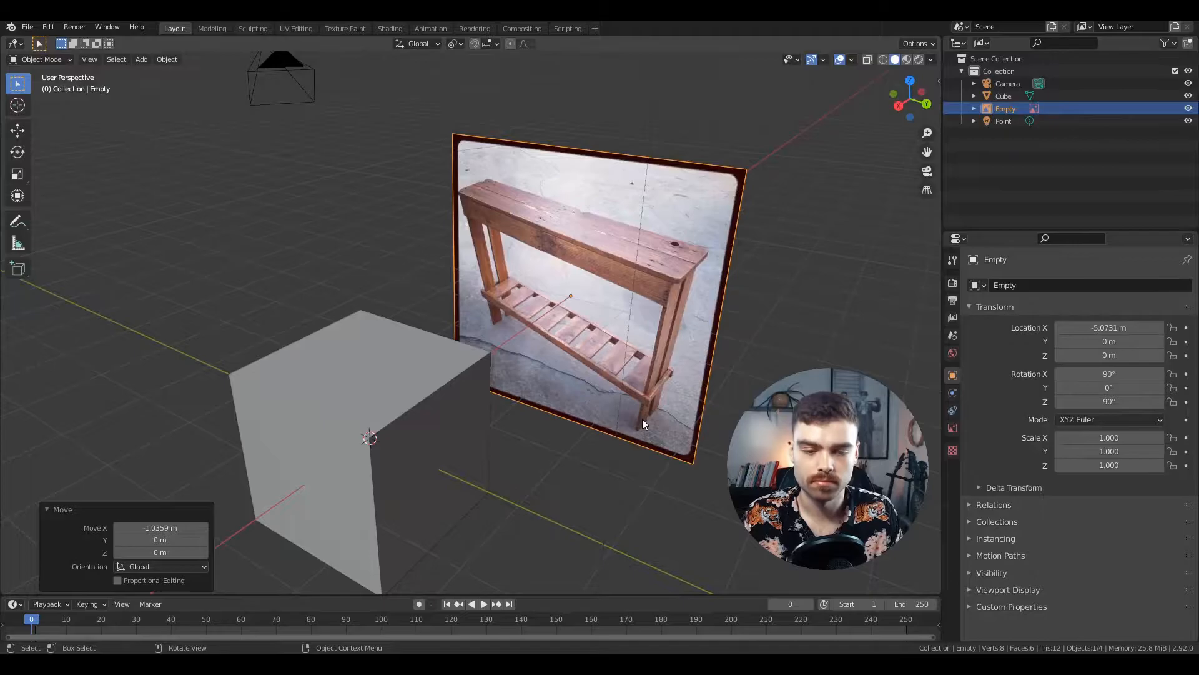
pyautogui.moveTo(643, 419); pyautogui.dragTo(680, 490, button='middle')
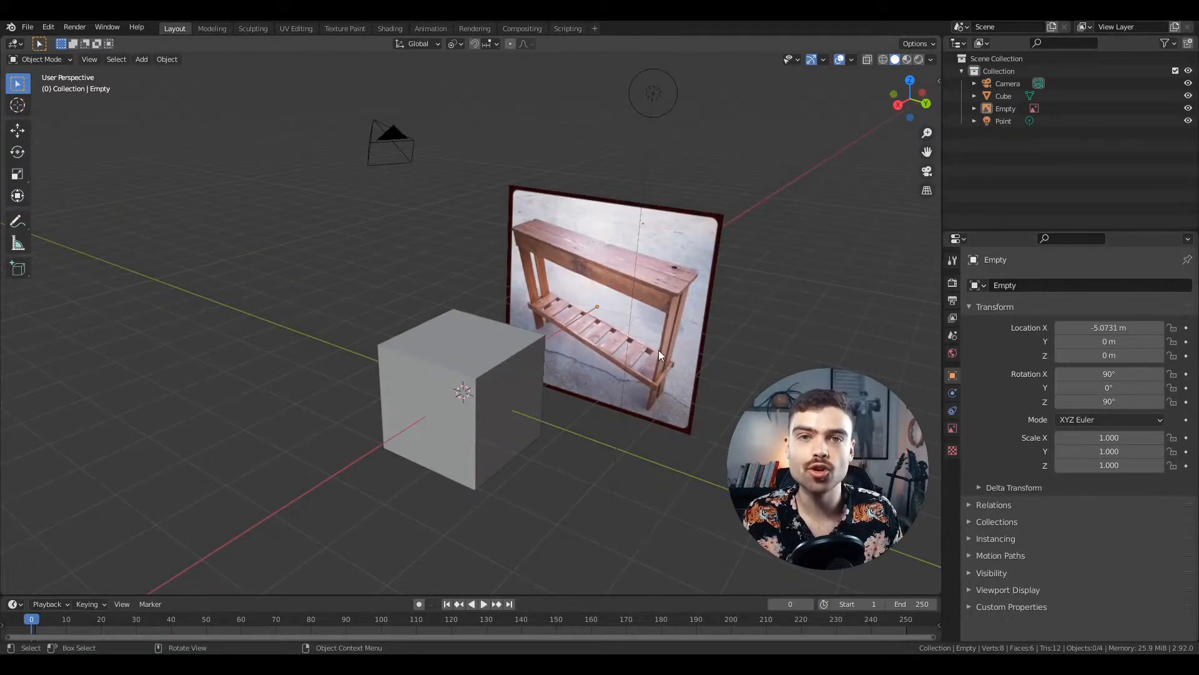
# Flatten the cube's mesh into a thin slab by scaling it along Z to about 0.081
pyautogui.click(513, 390)
pyautogui.moveTo(571, 418); pyautogui.dragTo(579, 391, button='middle')
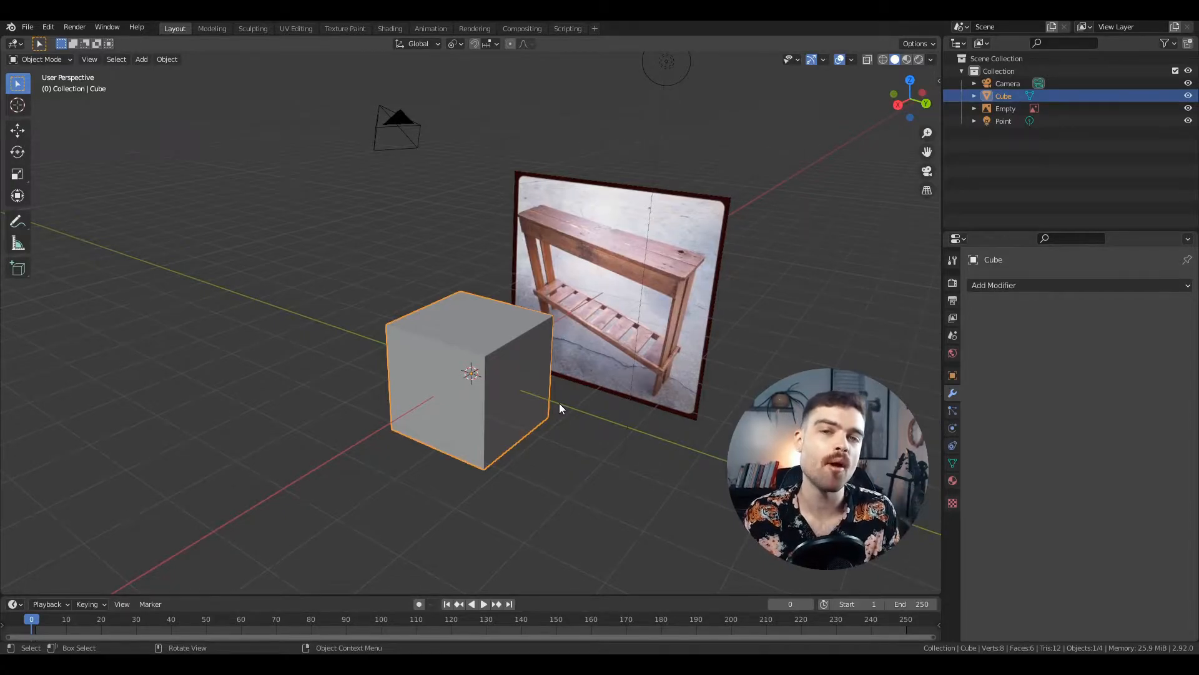
pyautogui.keyDown('ctrl'); pyautogui.moveTo(585, 469); pyautogui.dragTo(609, 418, button='middle'); pyautogui.keyUp('ctrl')
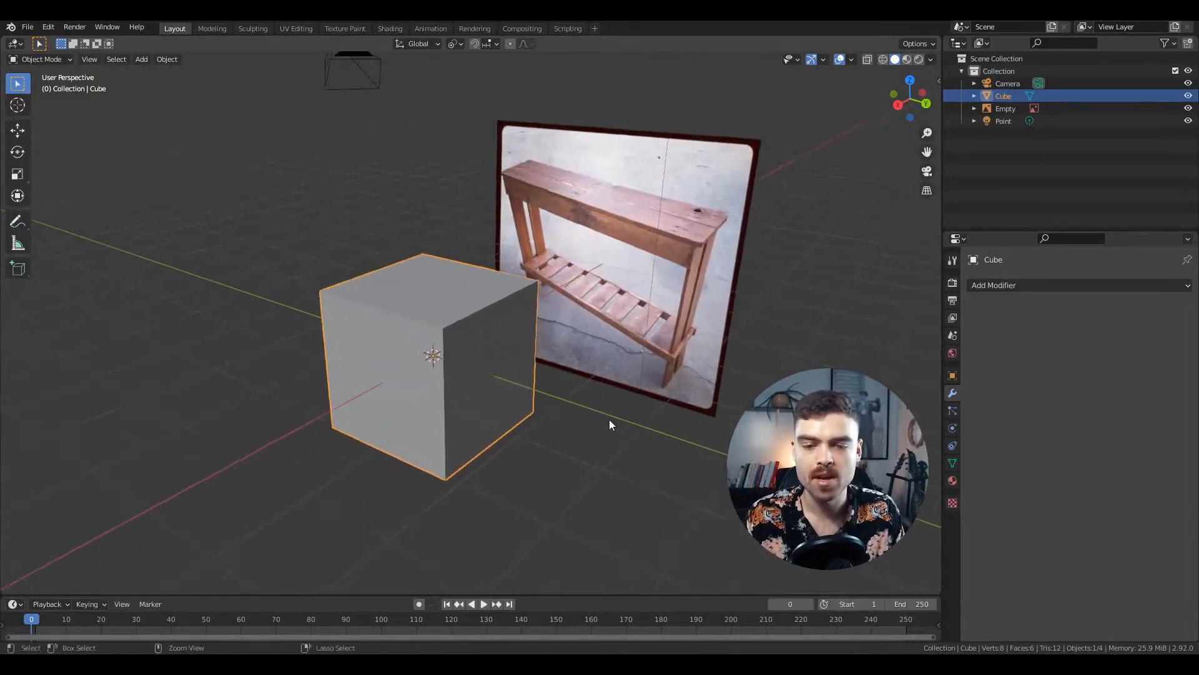
pyautogui.press('Tab')
pyautogui.press('s')
pyautogui.press('z')
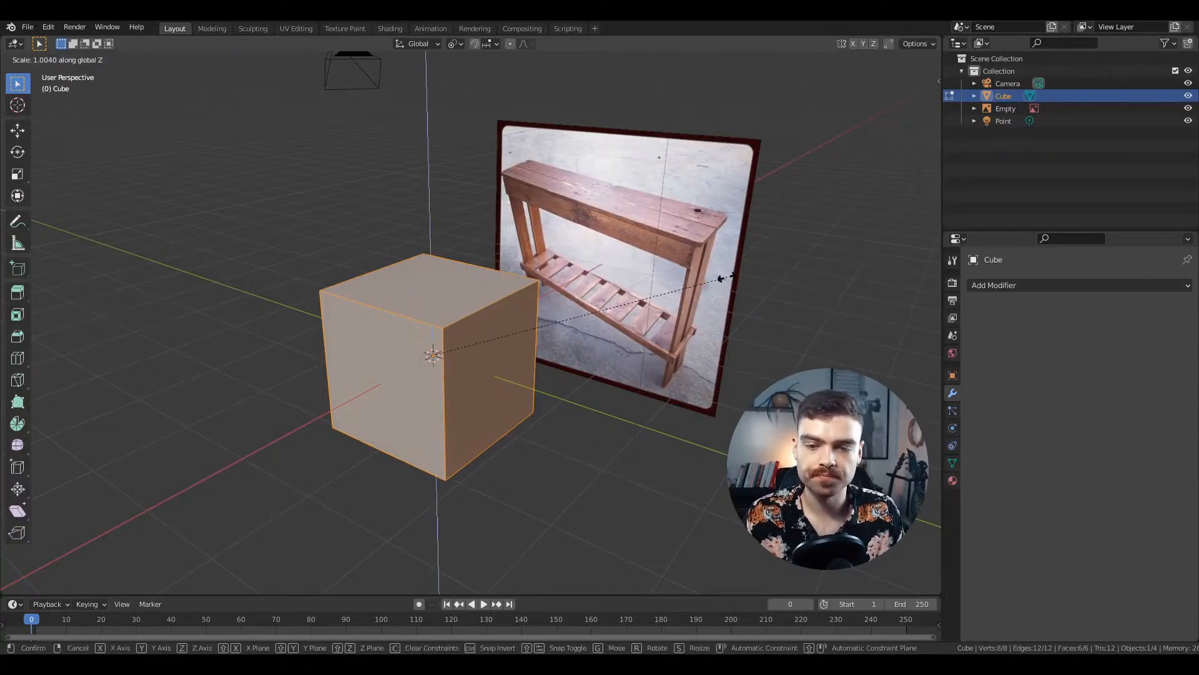
pyautogui.click(455, 364)
pyautogui.scroll(2, 532, 368)
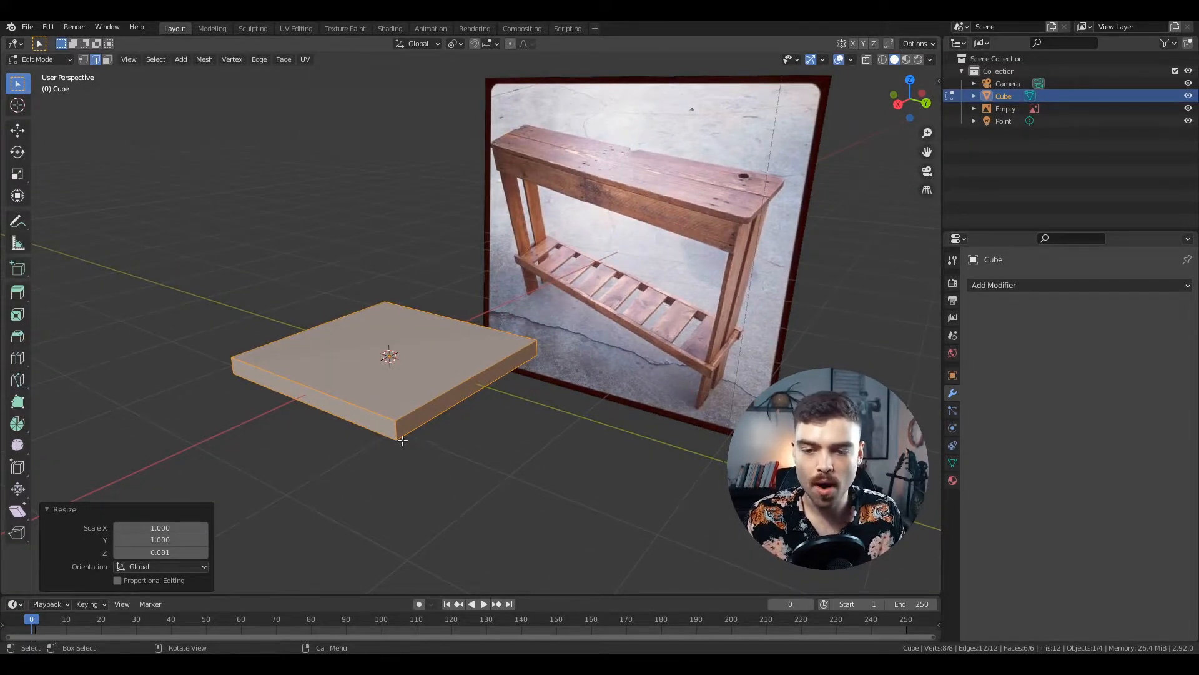
# Try to move the two vertices of one slab corner, first freely and again along the X axis
pyautogui.press('1')
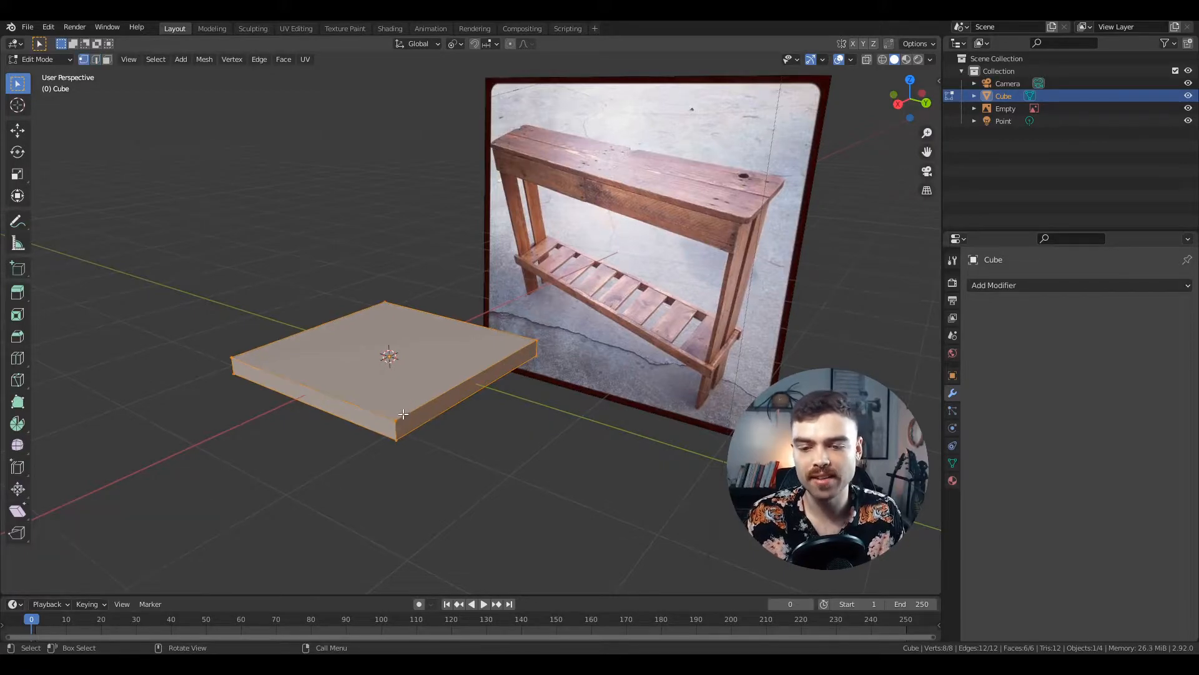
pyautogui.click(522, 367)
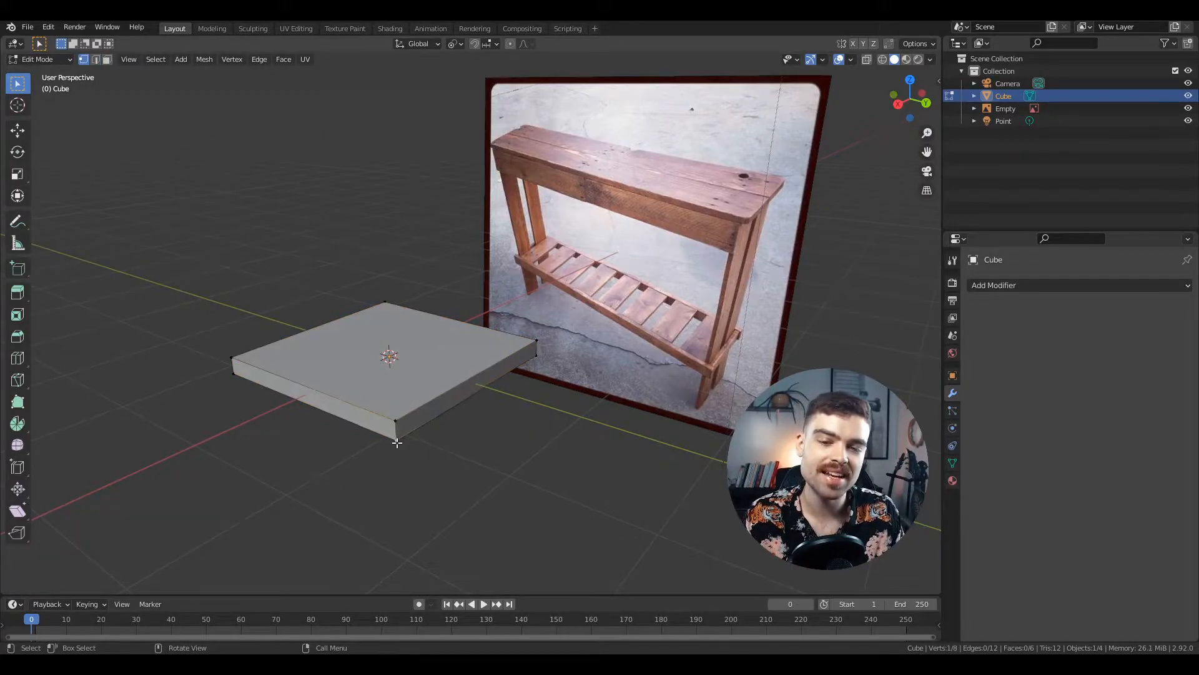
pyautogui.keyDown('shift'); pyautogui.click(234, 373); pyautogui.keyUp('shift')
pyautogui.press('g')
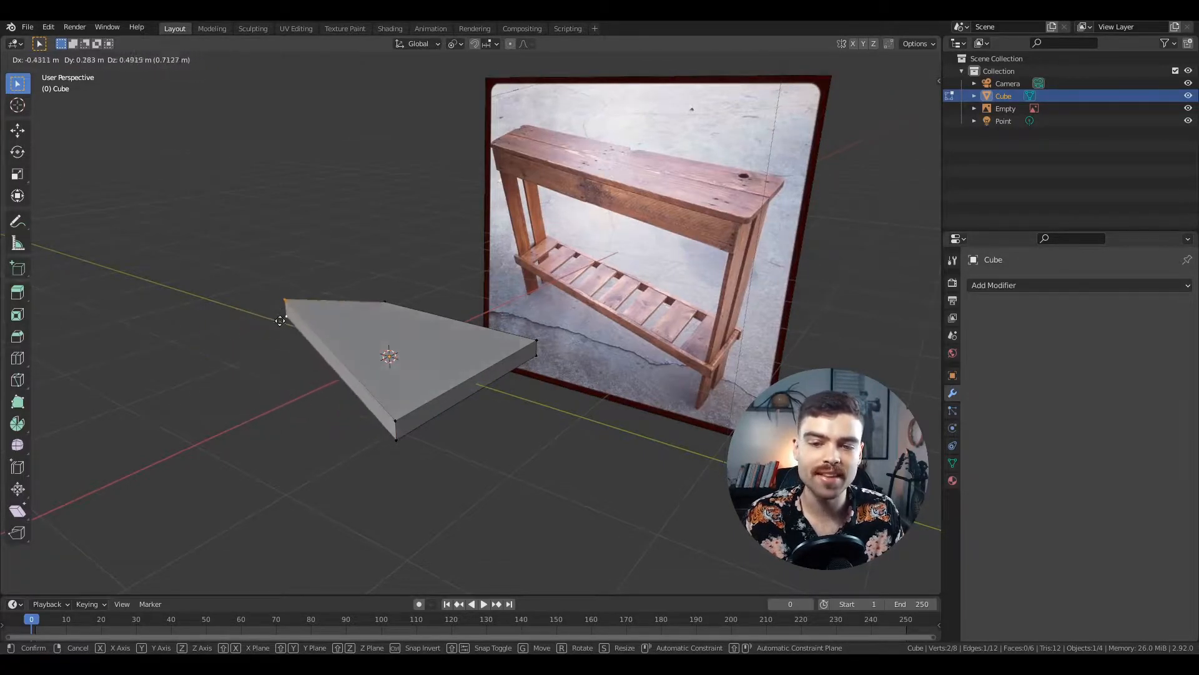
pyautogui.press('Escape')
pyautogui.moveTo(193, 366); pyautogui.dragTo(374, 407, button='middle')
pyautogui.press('g')
pyautogui.press('x')
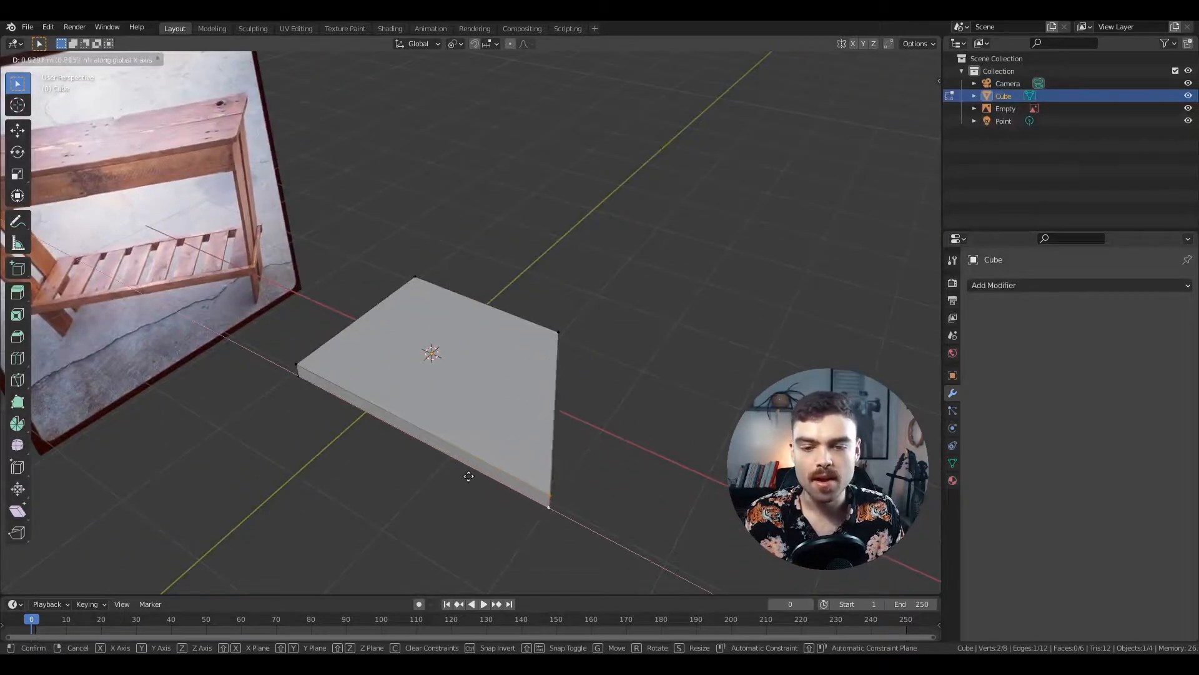
pyautogui.rightClick(415, 418)
pyautogui.moveTo(487, 465); pyautogui.dragTo(472, 435, button='middle')
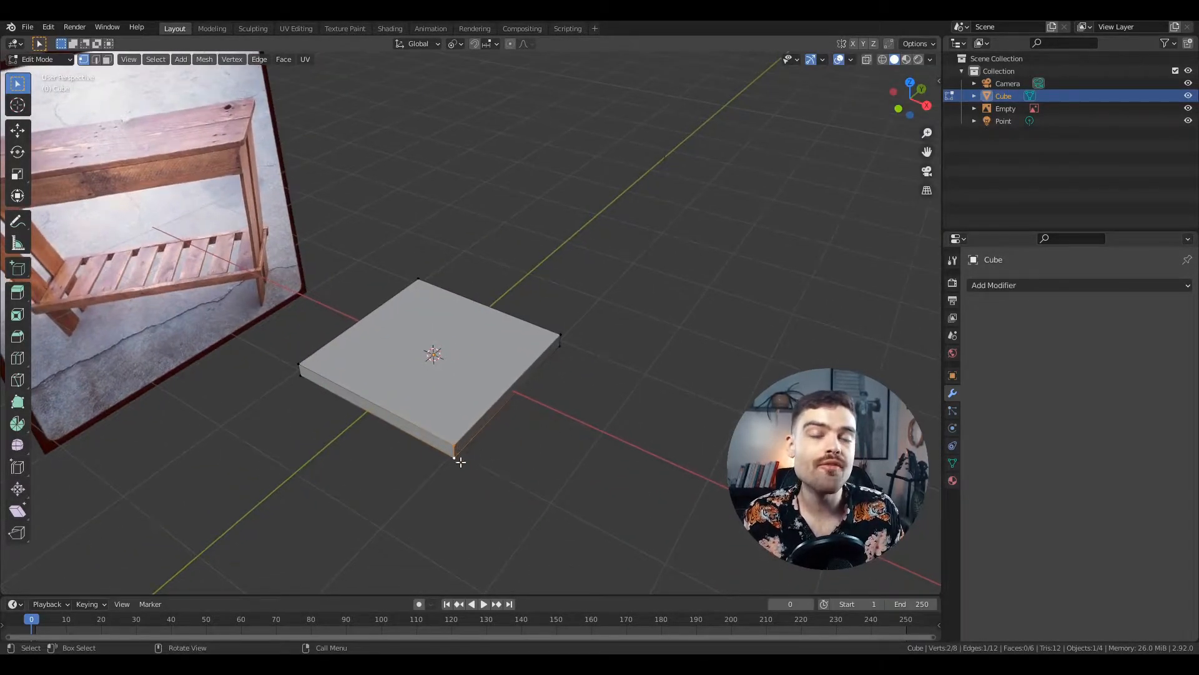
pyautogui.moveTo(601, 415); pyautogui.dragTo(643, 371, button='middle')
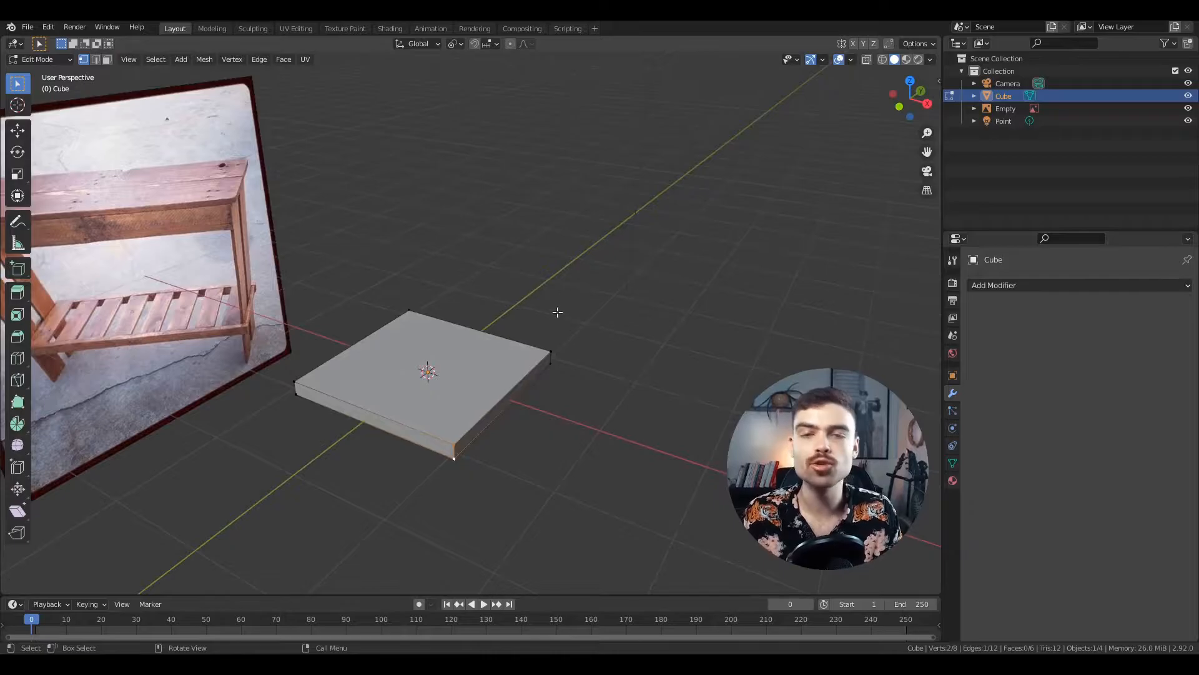
# Box-select a single upper corner vertex of the slab and move it freely upward by about 0.82 m
pyautogui.moveTo(353, 275); pyautogui.dragTo(479, 351)
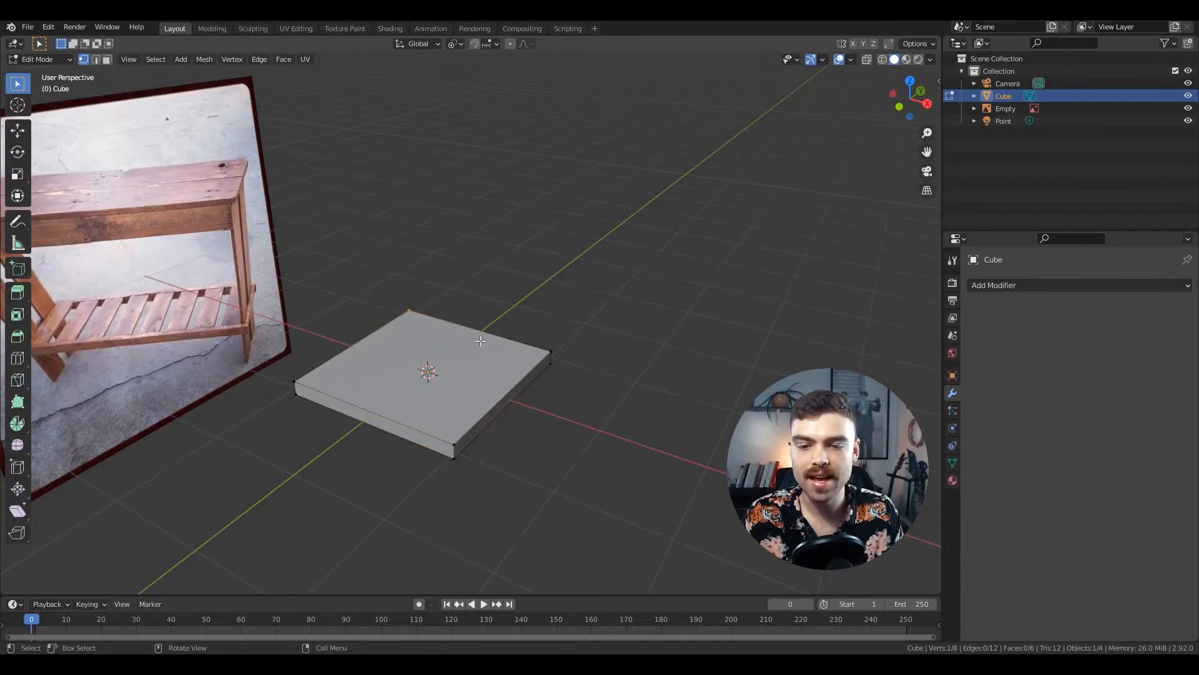
pyautogui.press('g')
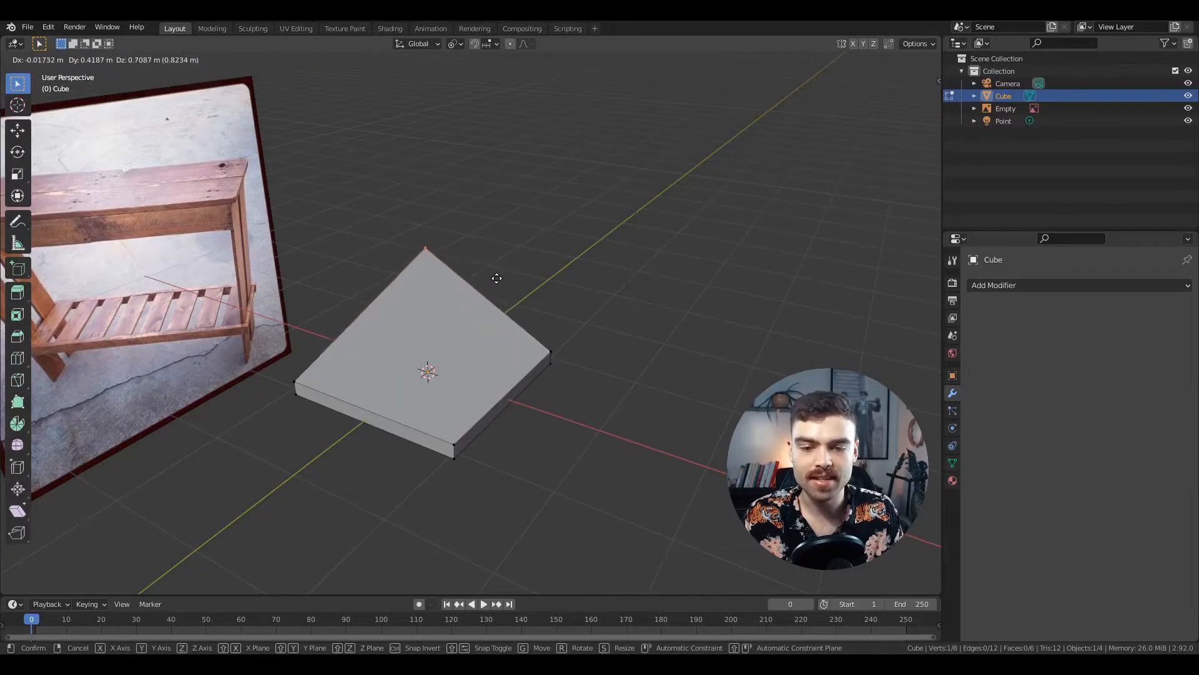
pyautogui.click(497, 278)
pyautogui.moveTo(464, 351); pyautogui.dragTo(503, 353, button='middle')
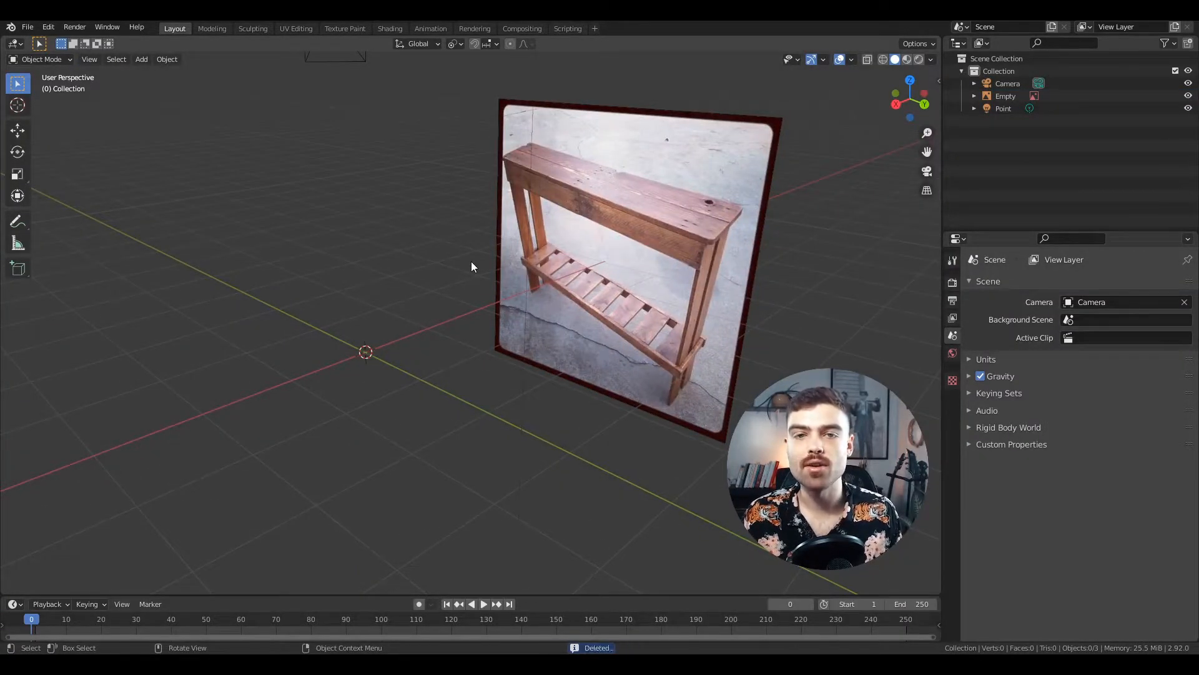
# Add a 2 m plane mesh at the world origin
pyautogui.hotkey('shift', 'a')
pyautogui.moveTo(471, 261)
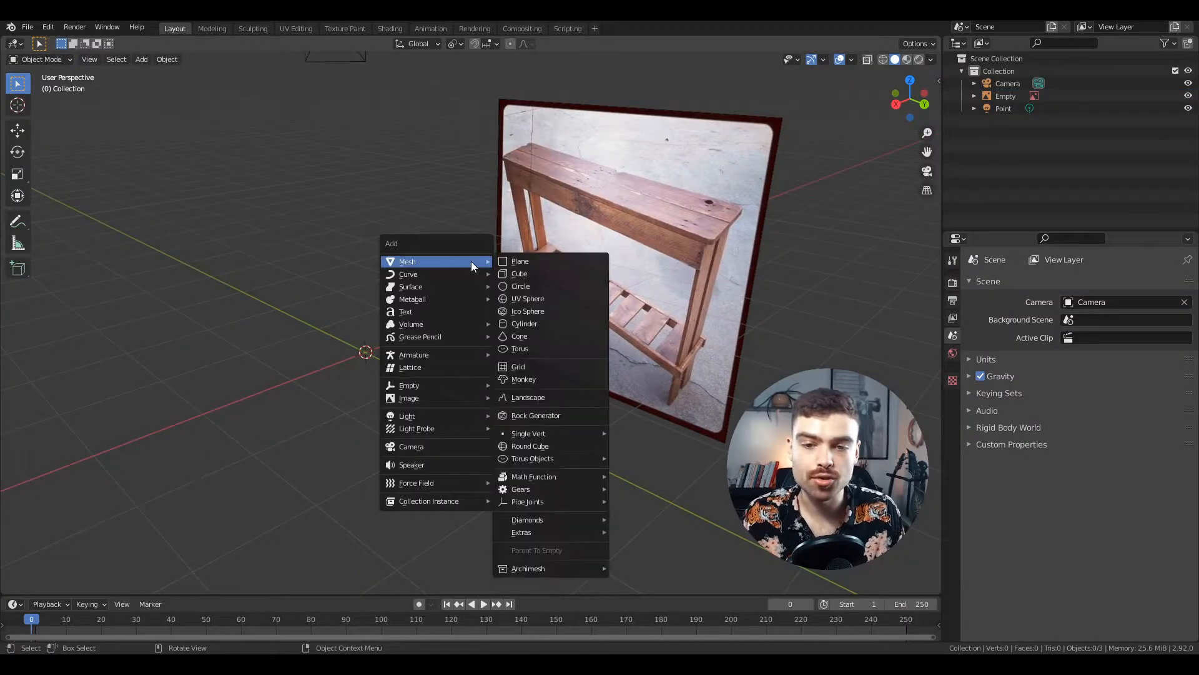
pyautogui.click(530, 262)
pyautogui.scroll(4, 469, 434)
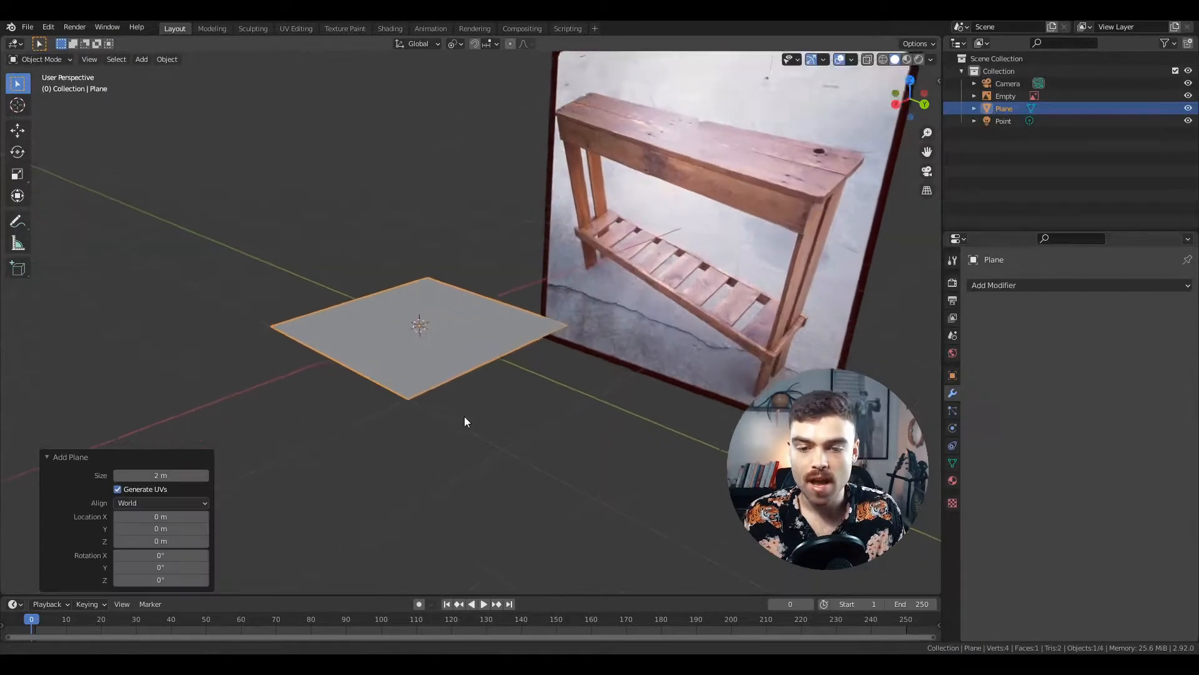
# Try moving each of the plane's four corner vertices in Edit Mode, one at a time, and return to Object Mode
pyautogui.moveTo(482, 411); pyautogui.dragTo(459, 414, button='middle')
pyautogui.press('Tab')
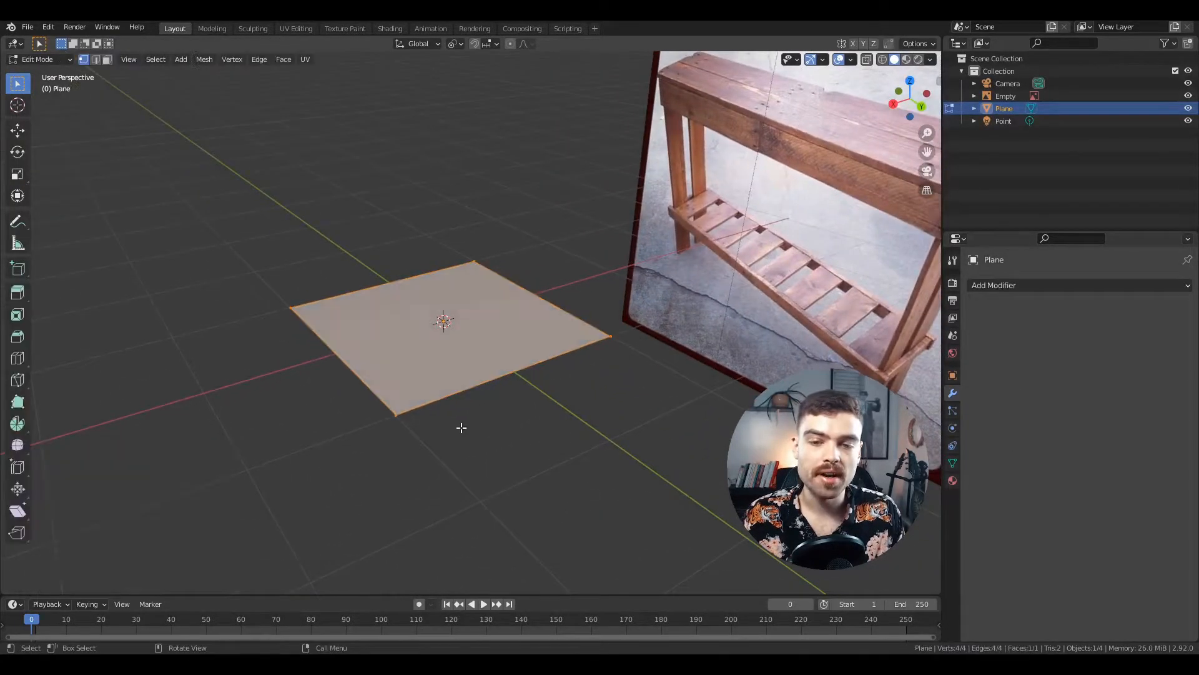
pyautogui.click(404, 418)
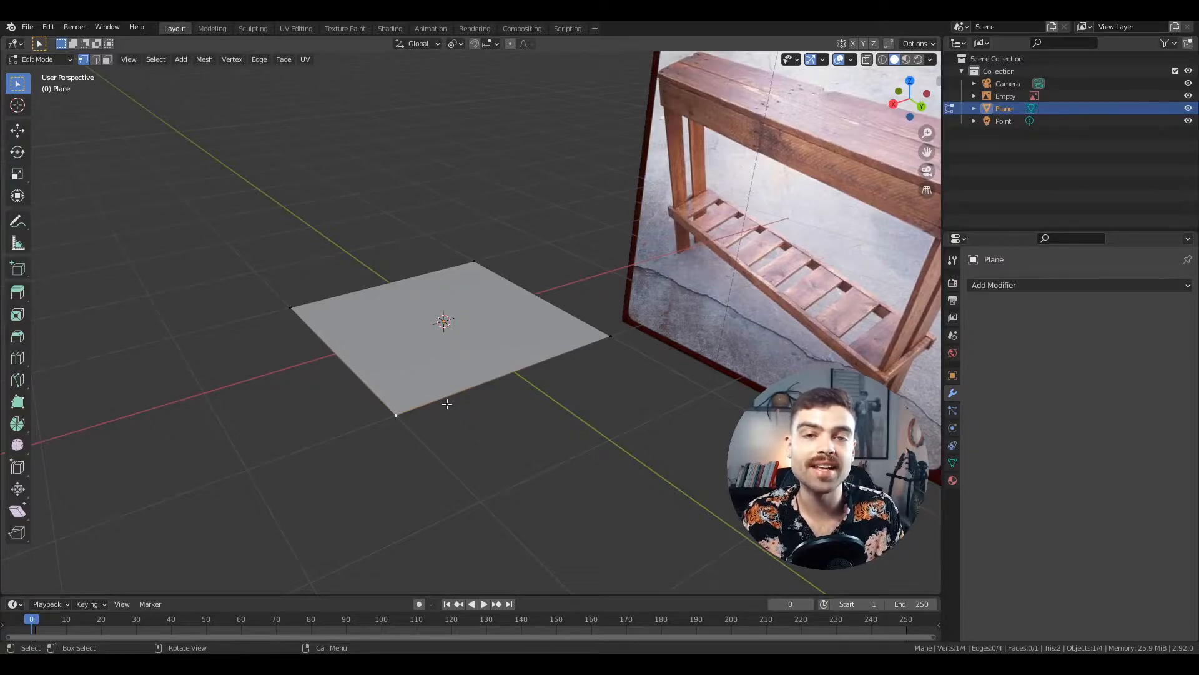
pyautogui.press('g')
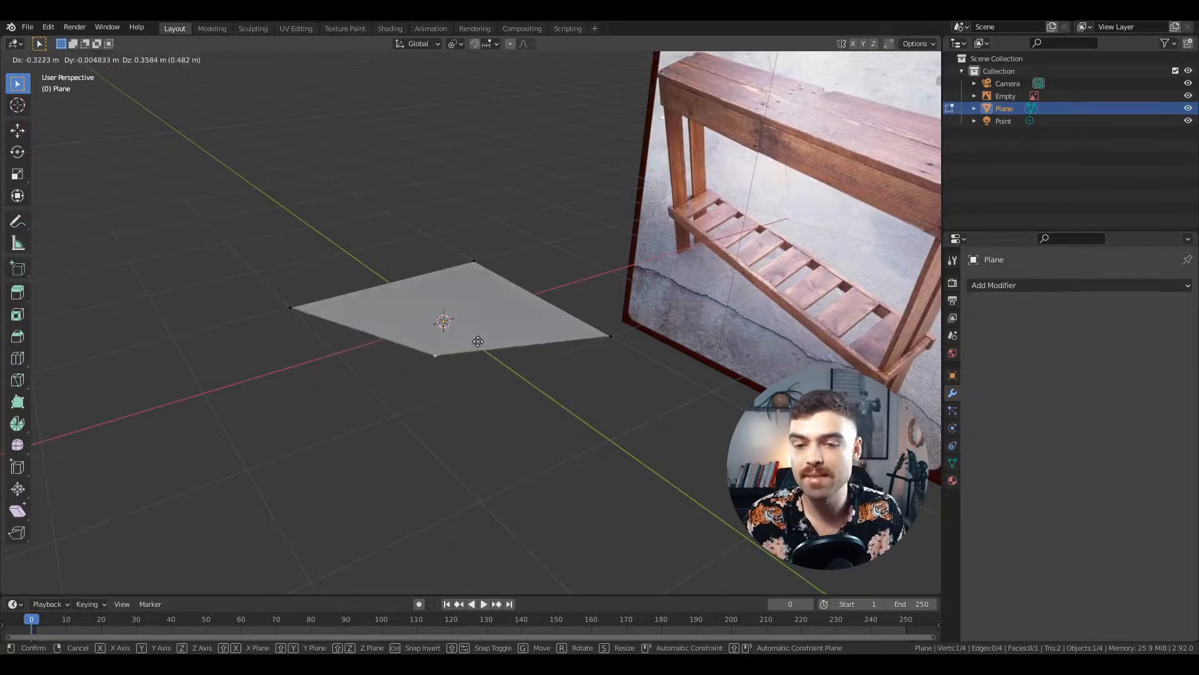
pyautogui.press('Escape')
pyautogui.click(474, 261)
pyautogui.press('g')
pyautogui.press('Escape')
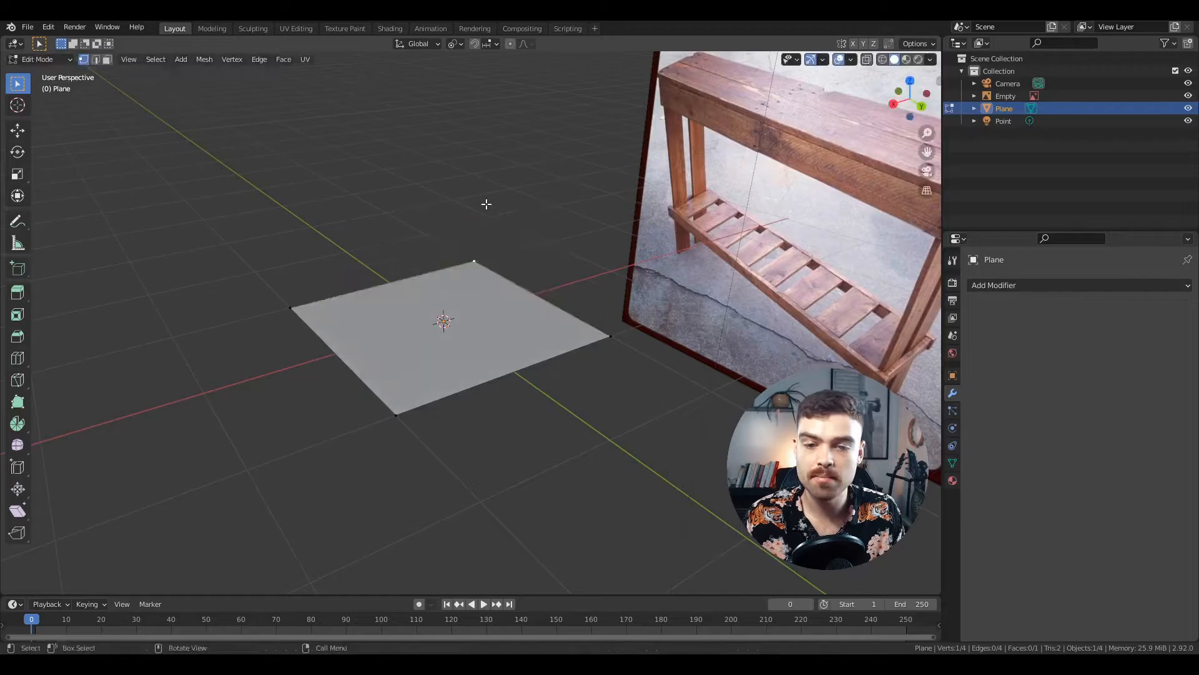
pyautogui.click(608, 334)
pyautogui.press('g')
pyautogui.press('Escape')
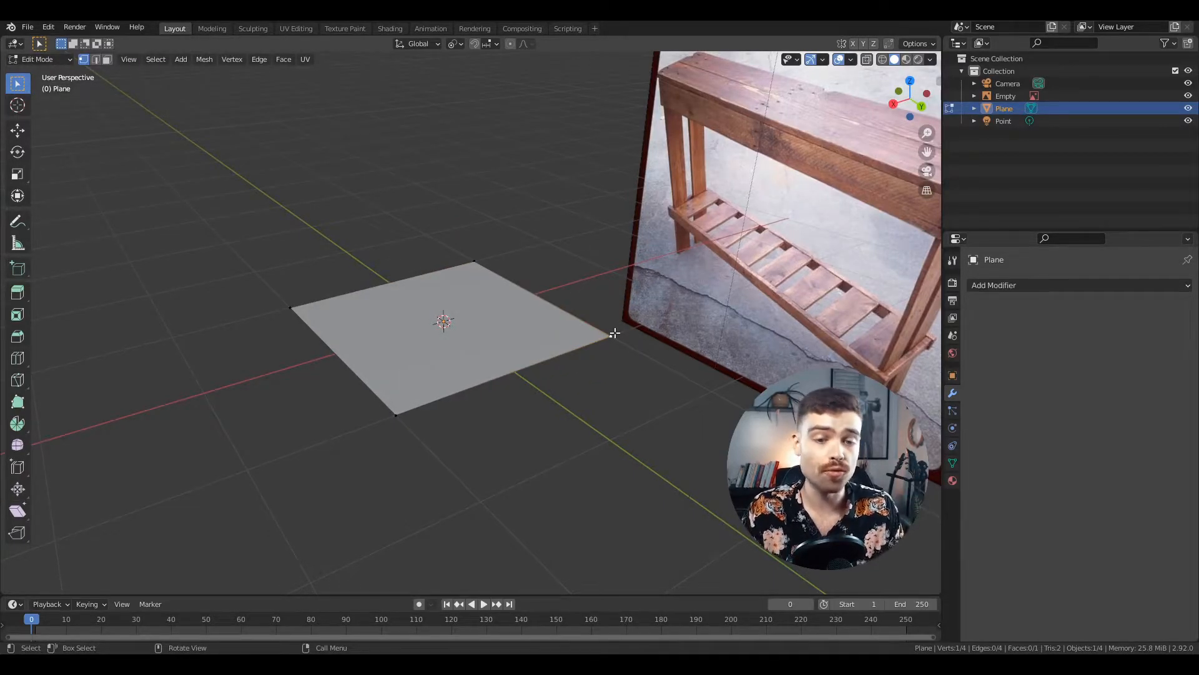
pyautogui.click(305, 305)
pyautogui.press('g')
pyautogui.press('Escape')
pyautogui.moveTo(375, 259); pyautogui.dragTo(467, 280, button='middle')
pyautogui.press('Tab')
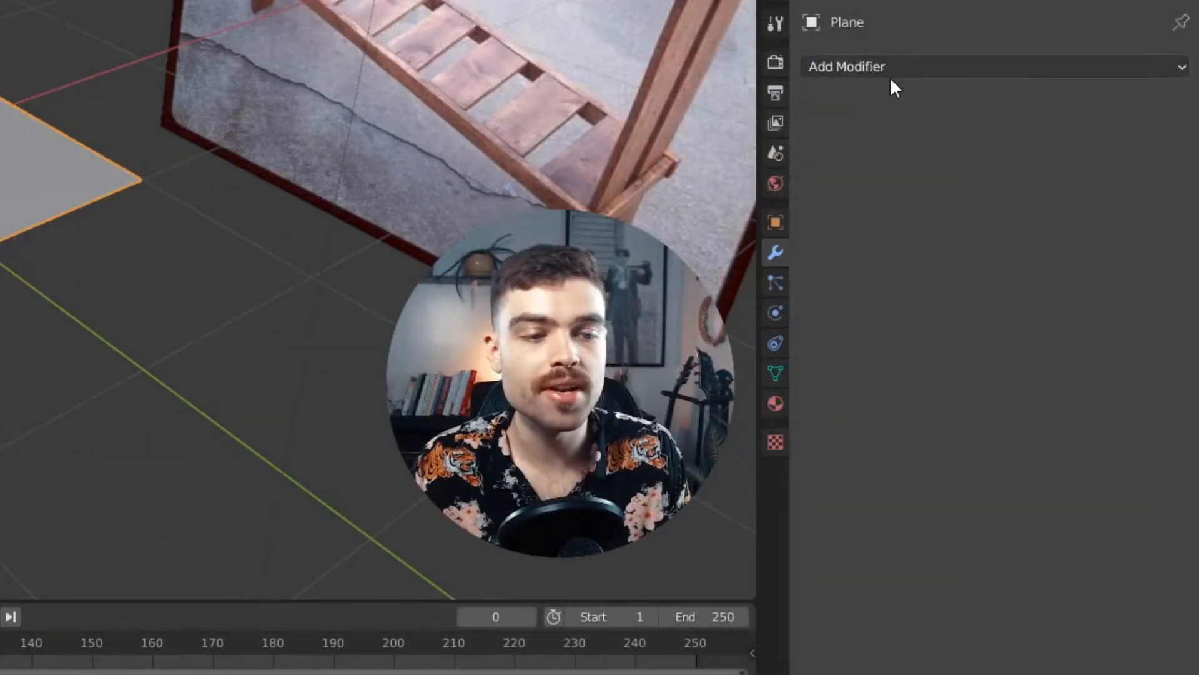
# Open the list of available modifiers for the plane
pyautogui.click(897, 65)
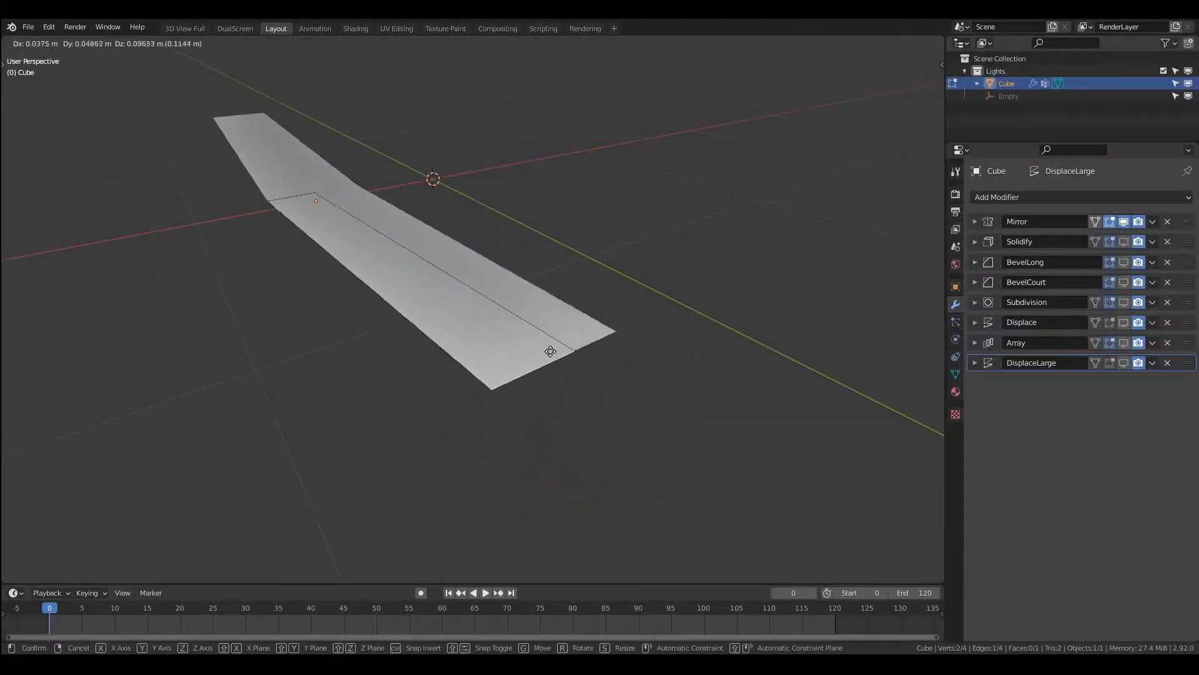
# In the finished plank file, place the plank's end edge freely and adjust the Solidify thickness
pyautogui.click(557, 412)
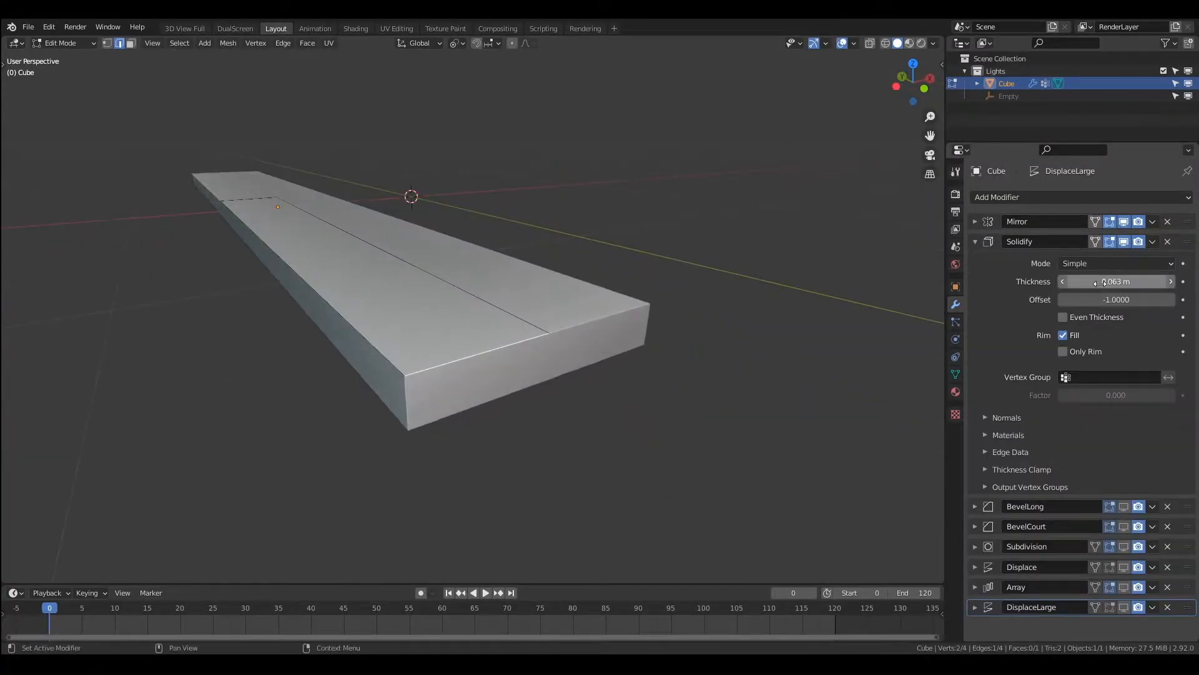
pyautogui.moveTo(1101, 283); pyautogui.dragTo(1090, 283)
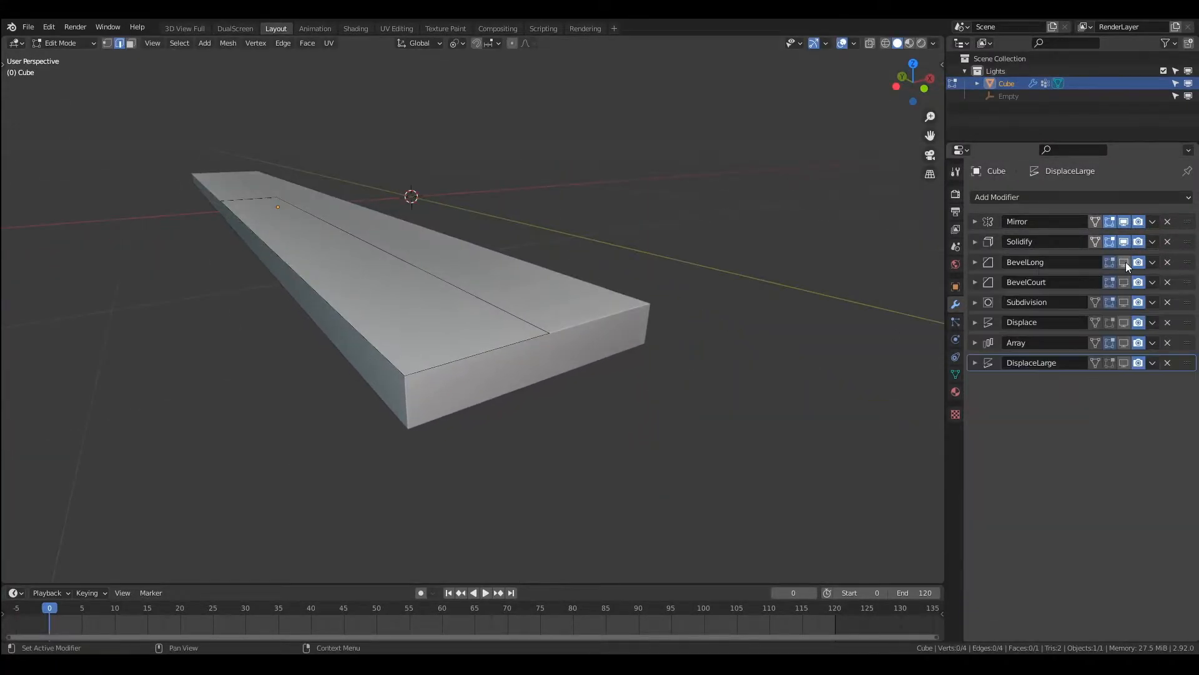
# Show the plank's BevelLong modifier in the viewport and increase the Array count by two
pyautogui.click(1124, 262)
pyautogui.click(975, 263)
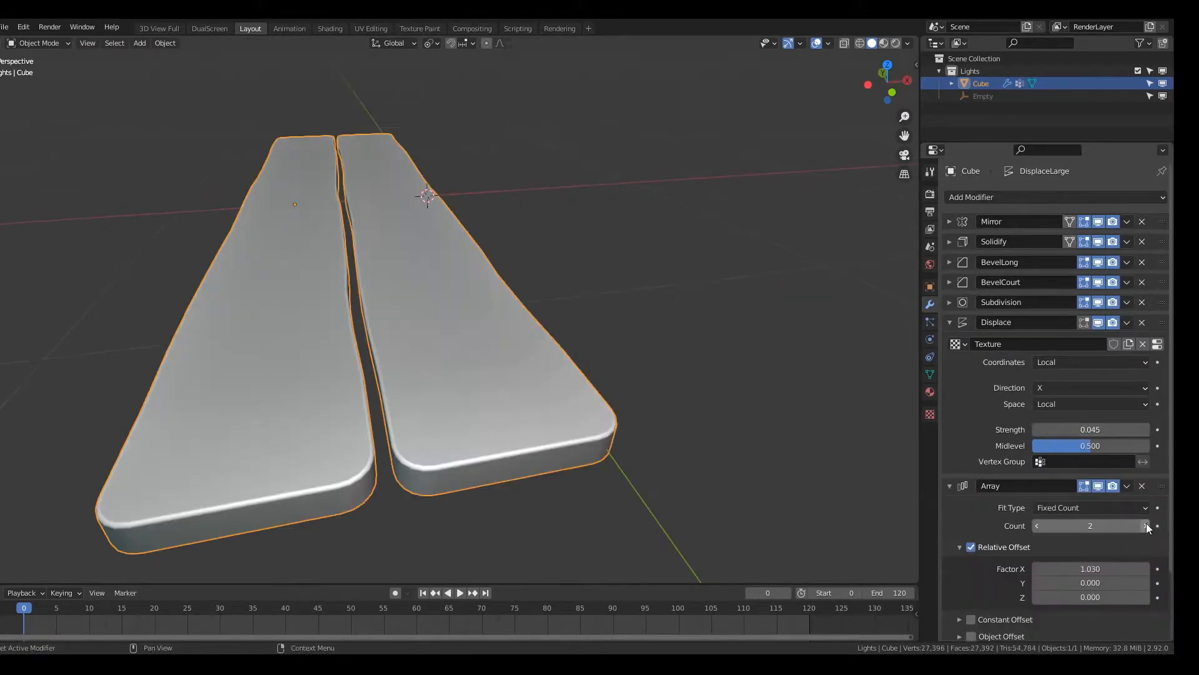
pyautogui.click(1145, 525)
pyautogui.click(1145, 525)
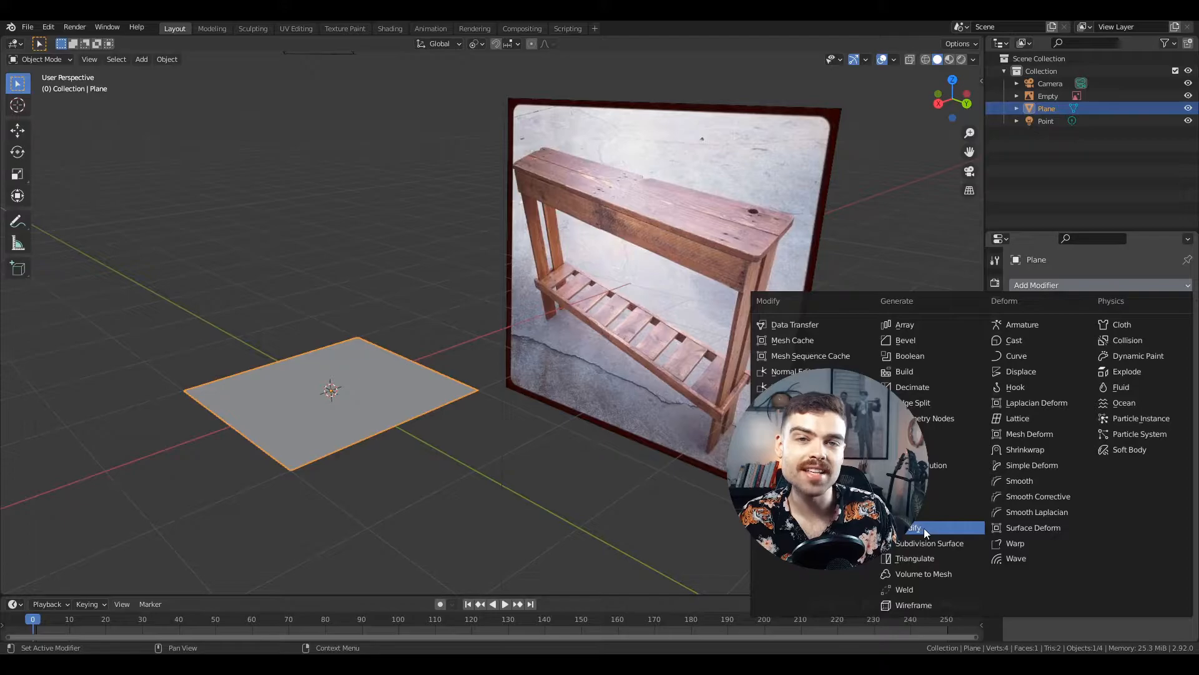
# Back in the table file, add a Solidify modifier to the plane and set its thickness to 0.22 m
pyautogui.click(921, 526)
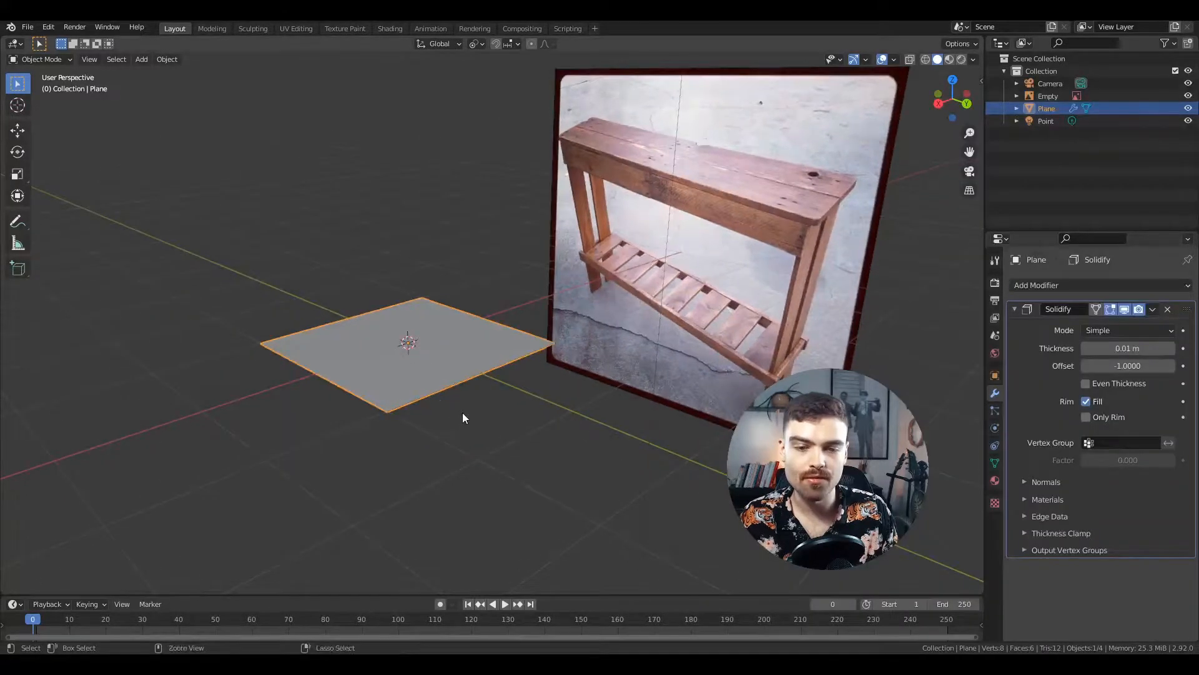
pyautogui.moveTo(463, 417); pyautogui.dragTo(493, 393, button='middle')
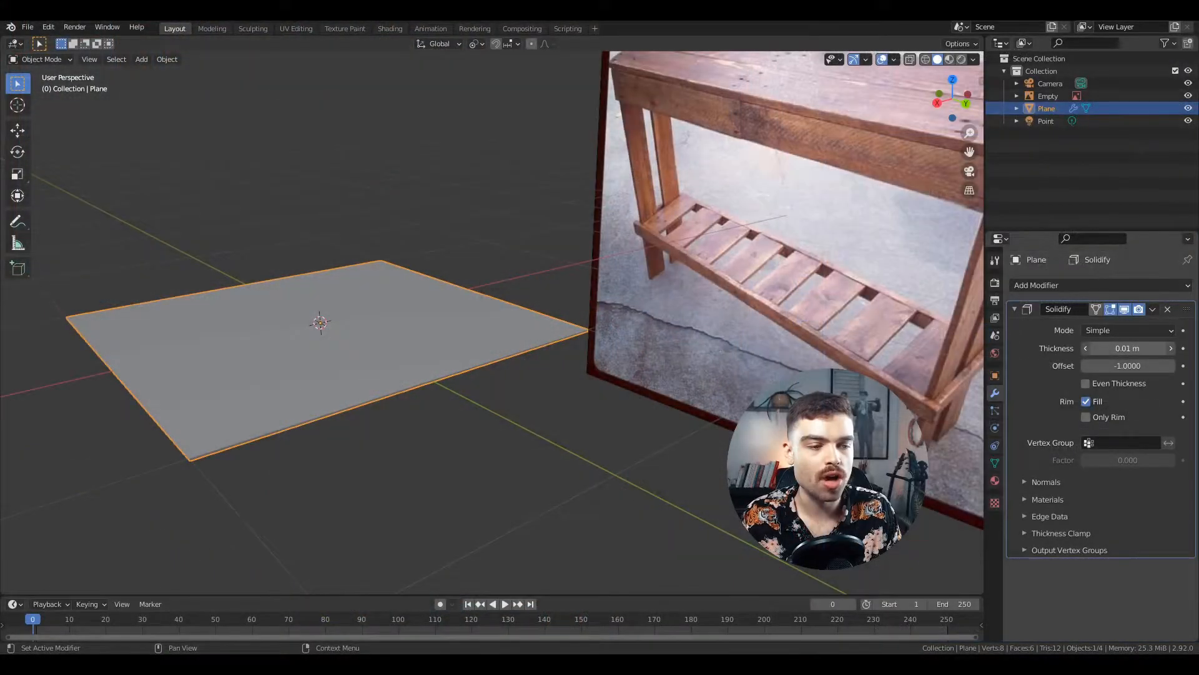
pyautogui.moveTo(1129, 348)
pyautogui.mouseDown()
pyautogui.moveTo(1174, 349)
pyautogui.moveTo(1136, 348)
pyautogui.moveTo(1175, 349)
pyautogui.moveTo(1149, 348)
pyautogui.mouseUp()
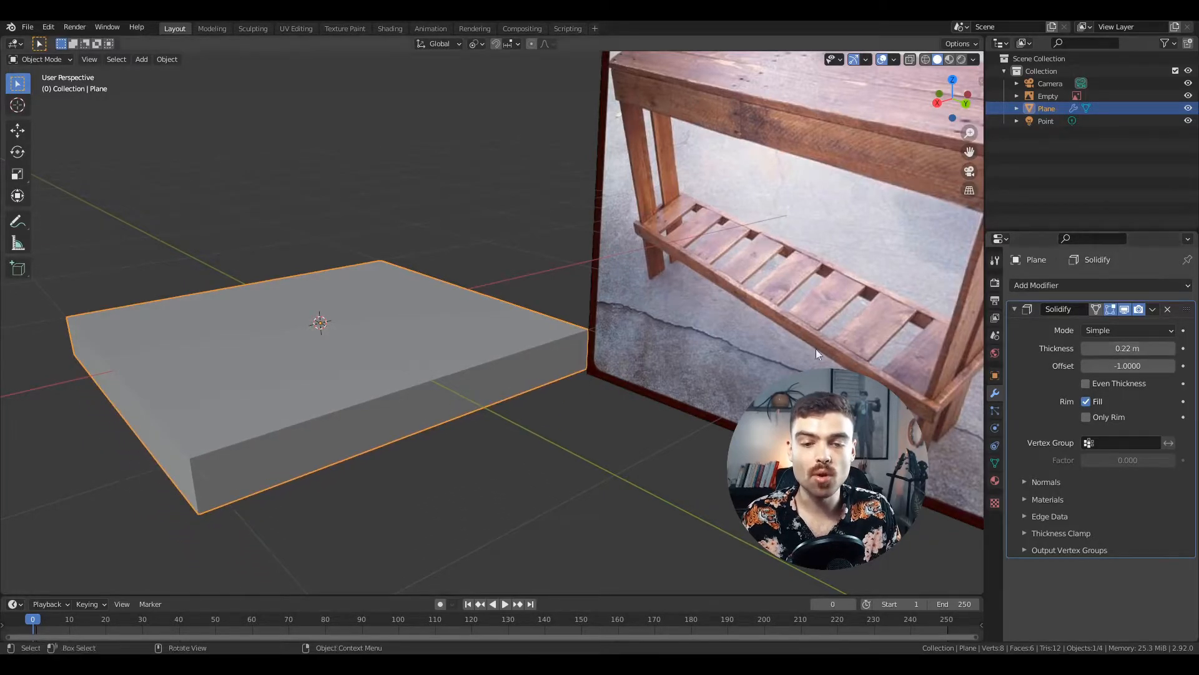
# In Edit Mode, try moving the near corner vertex of the thickened plane freely
pyautogui.moveTo(470, 351); pyautogui.dragTo(517, 361, button='middle')
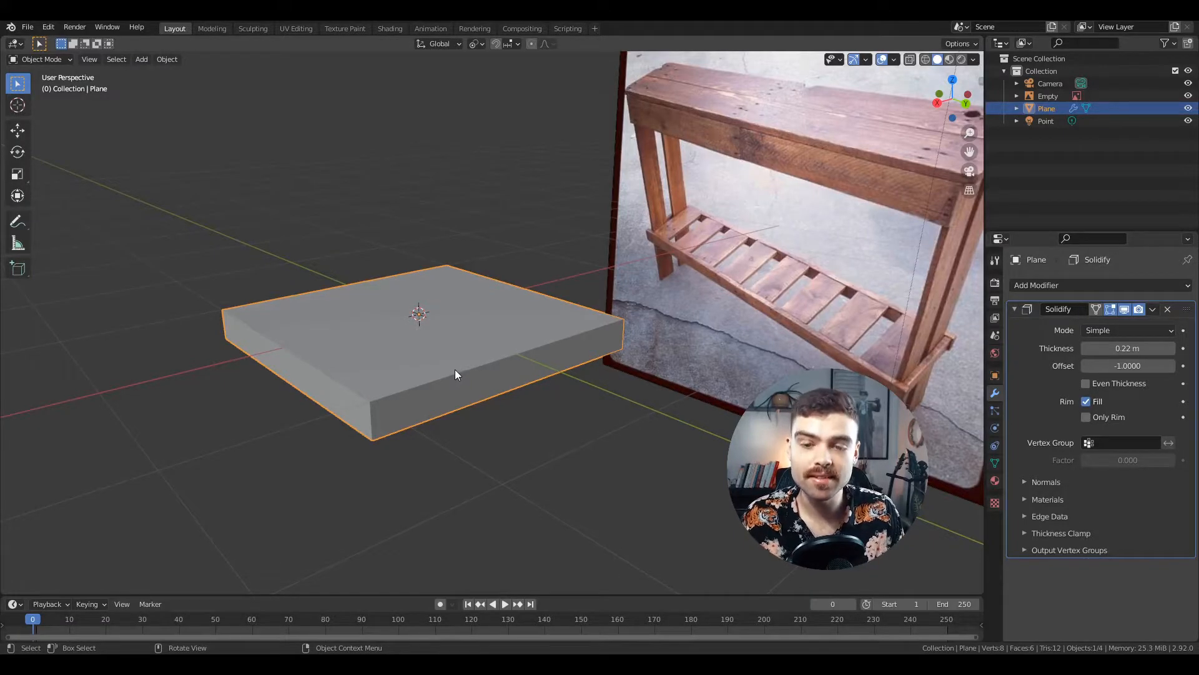
pyautogui.press('Tab')
pyautogui.press('g')
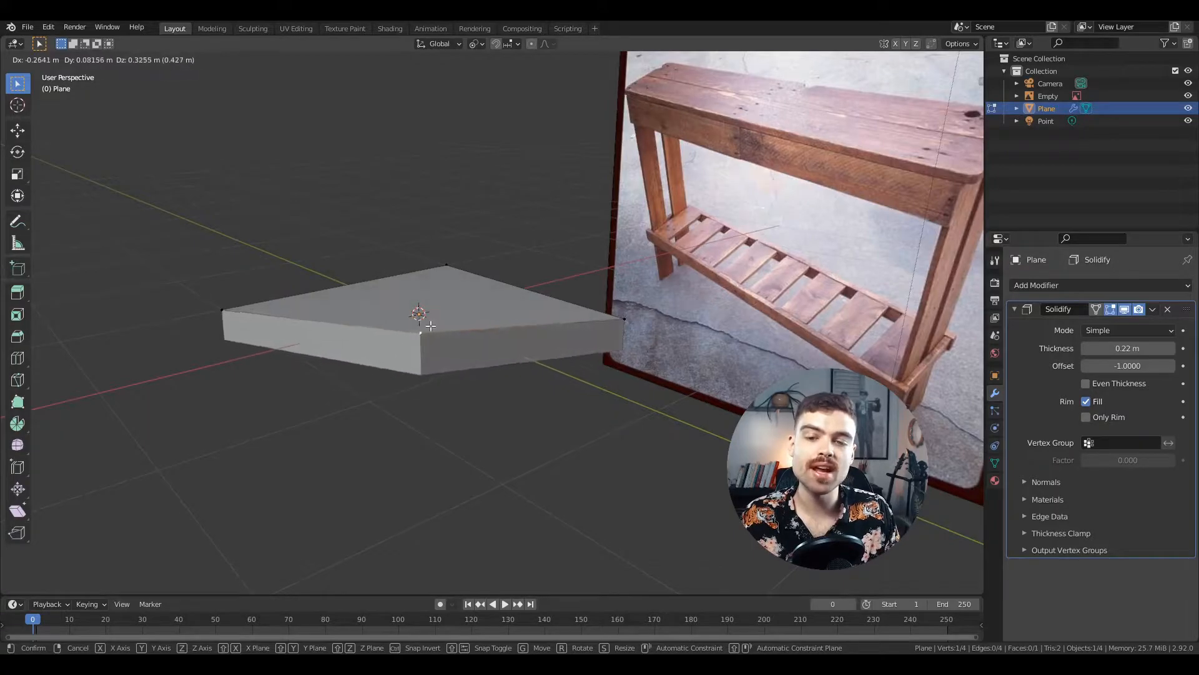
pyautogui.rightClick(368, 324)
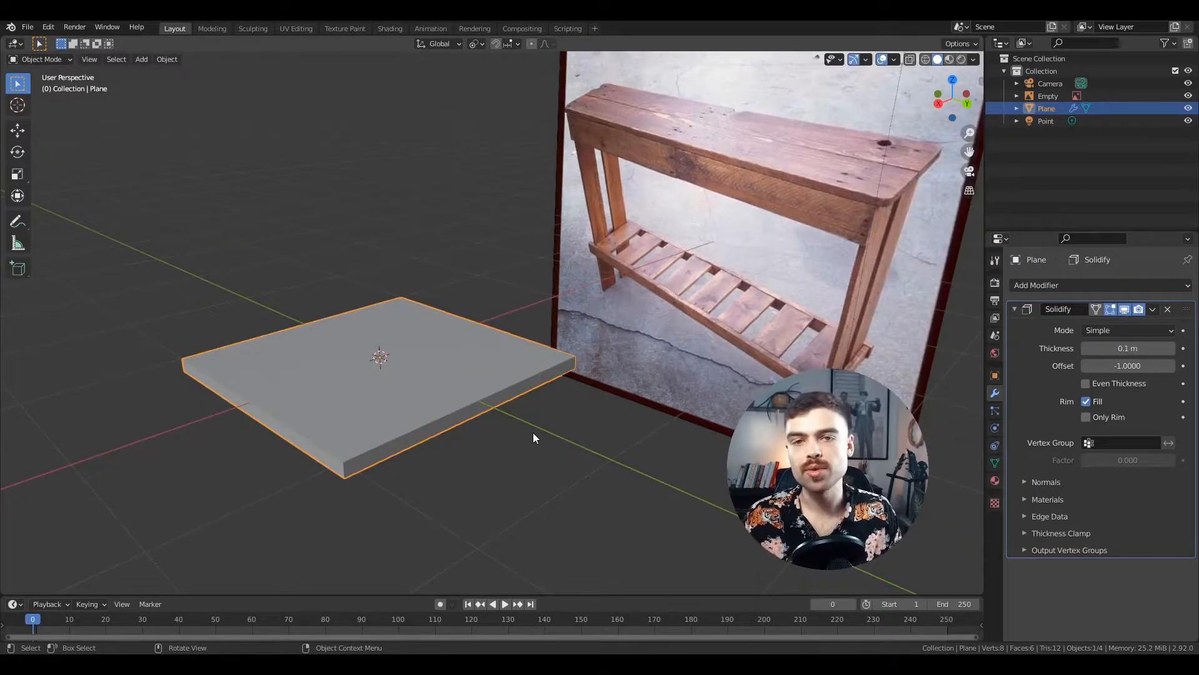
# Try moving two corner vertices of the 0.1 m thick slab in Edit Mode, one at a time, and return to Object Mode
pyautogui.moveTo(520, 407); pyautogui.dragTo(533, 429, button='middle')
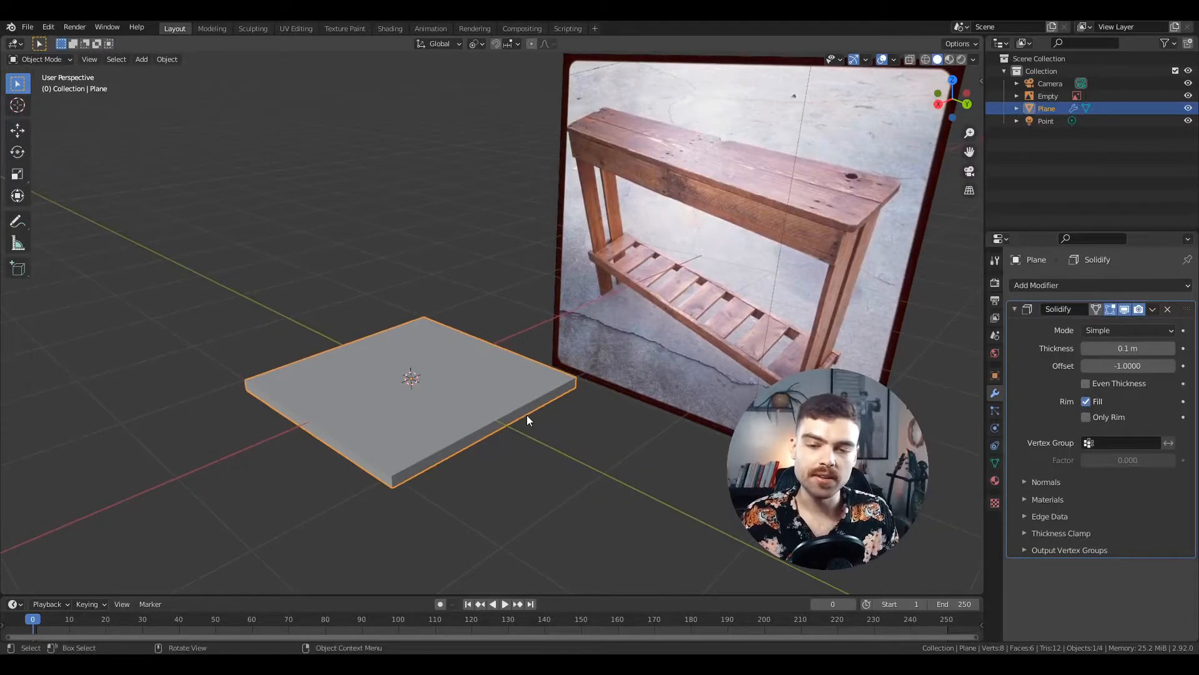
pyautogui.press('Tab')
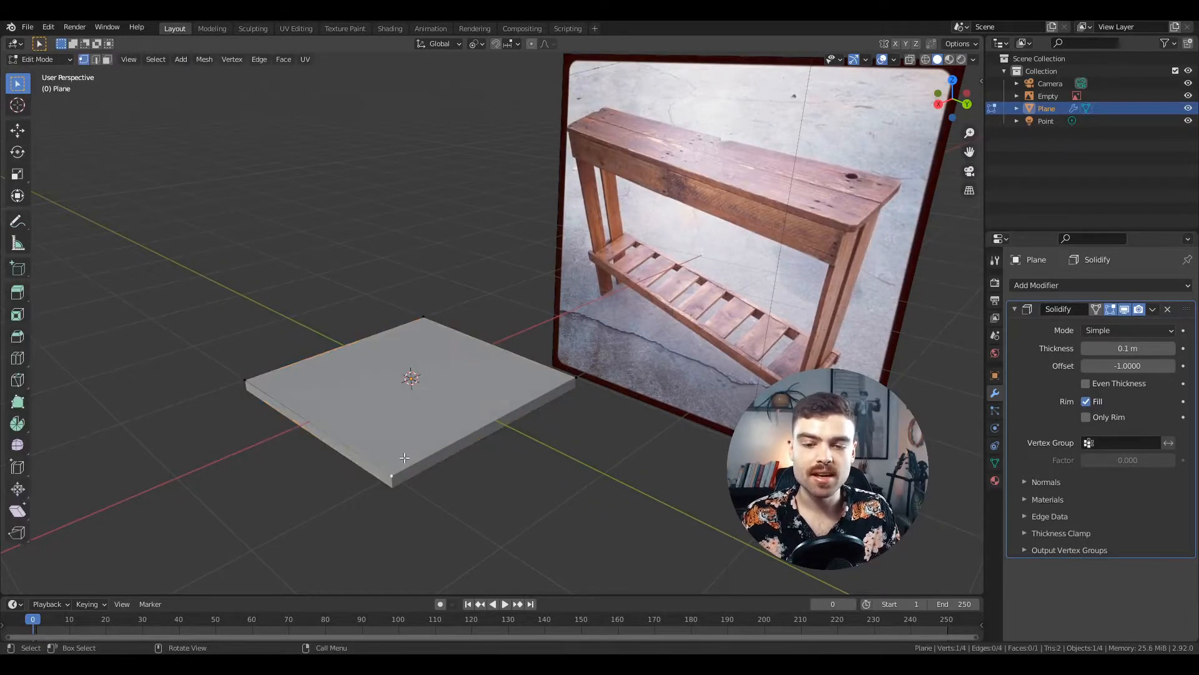
pyautogui.press('g')
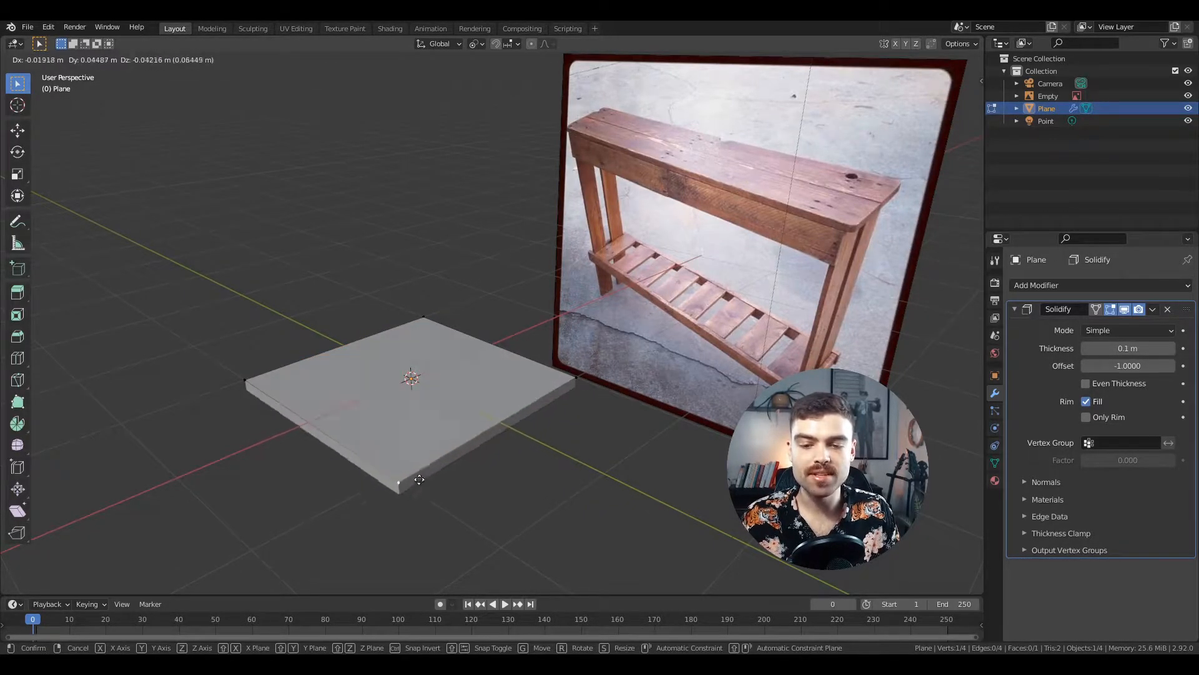
pyautogui.click(410, 465)
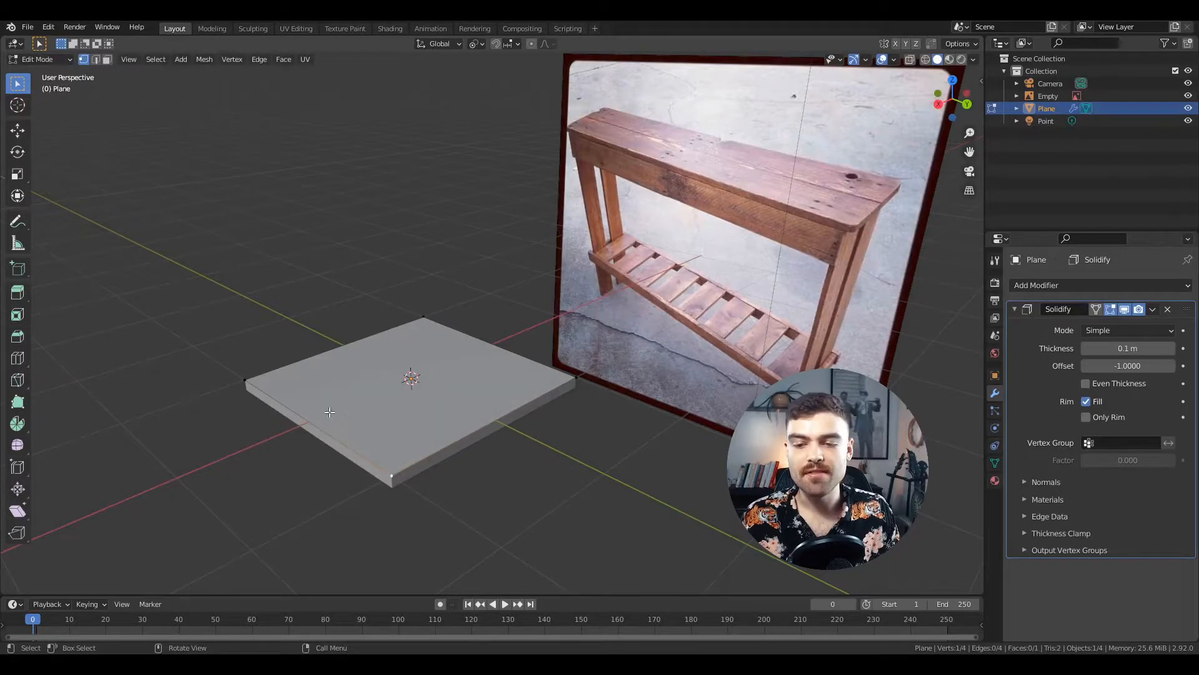
pyautogui.click(252, 372)
pyautogui.press('g')
pyautogui.press('Escape')
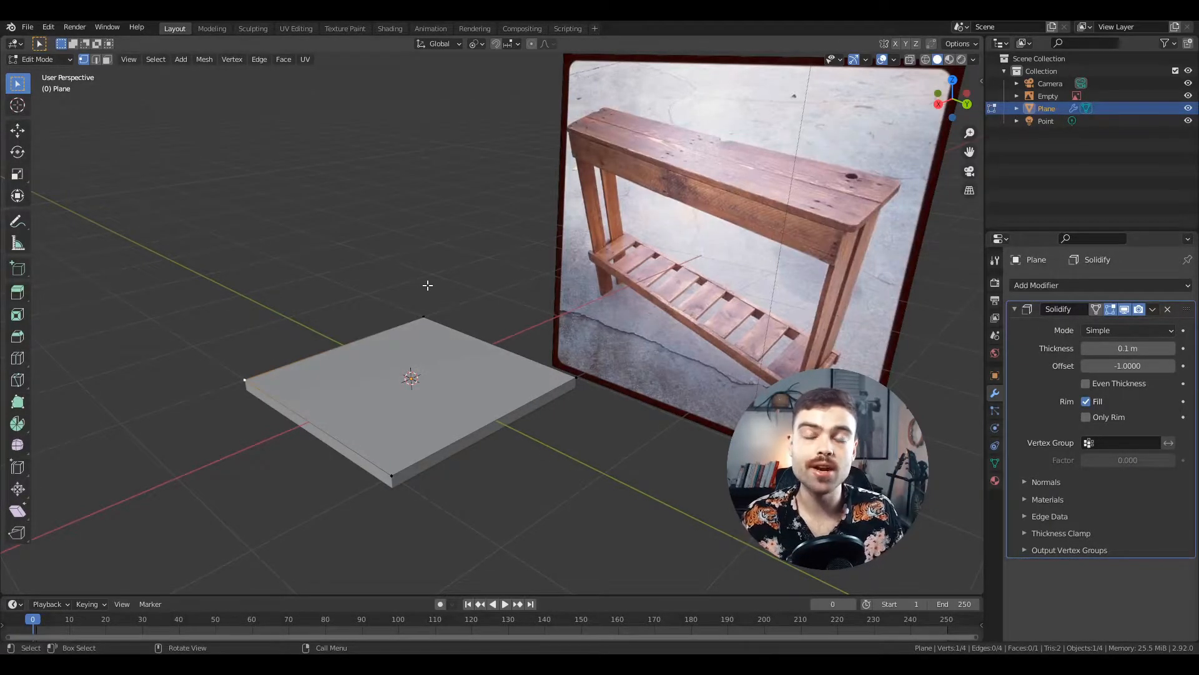
pyautogui.moveTo(477, 281); pyautogui.dragTo(549, 314, button='middle')
pyautogui.press('Tab')
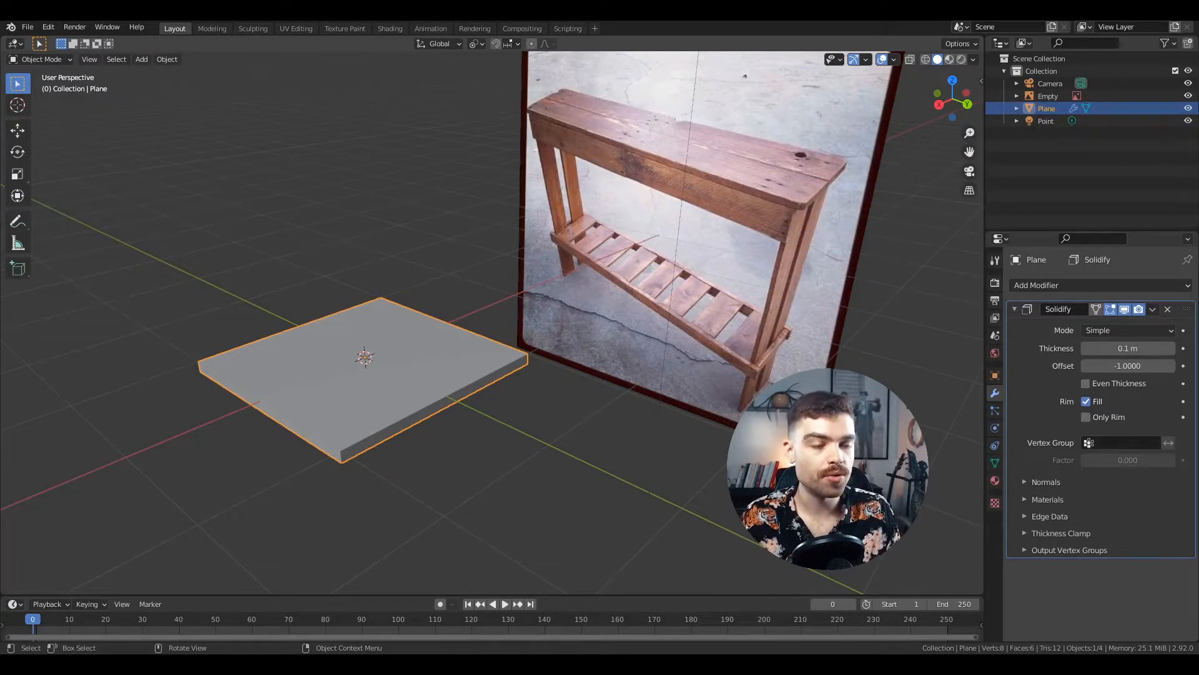
# Add a Mirror modifier to the slab and move it above Solidify in the modifier stack
pyautogui.click(1015, 309)
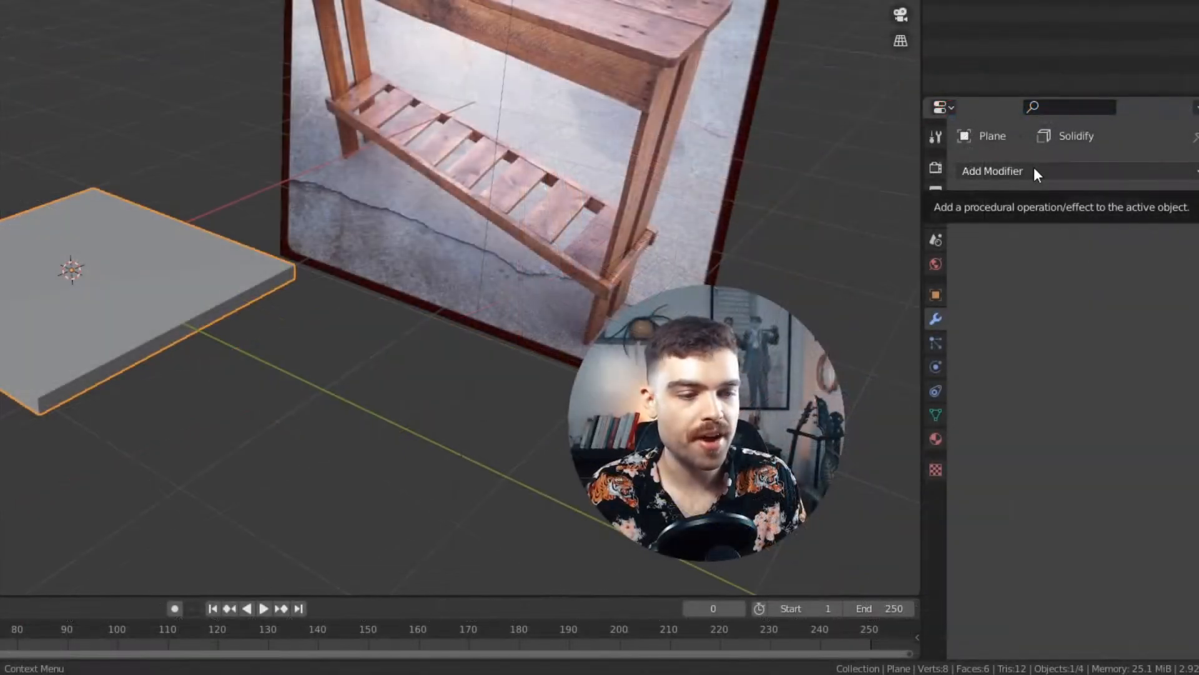
pyautogui.click(1066, 282)
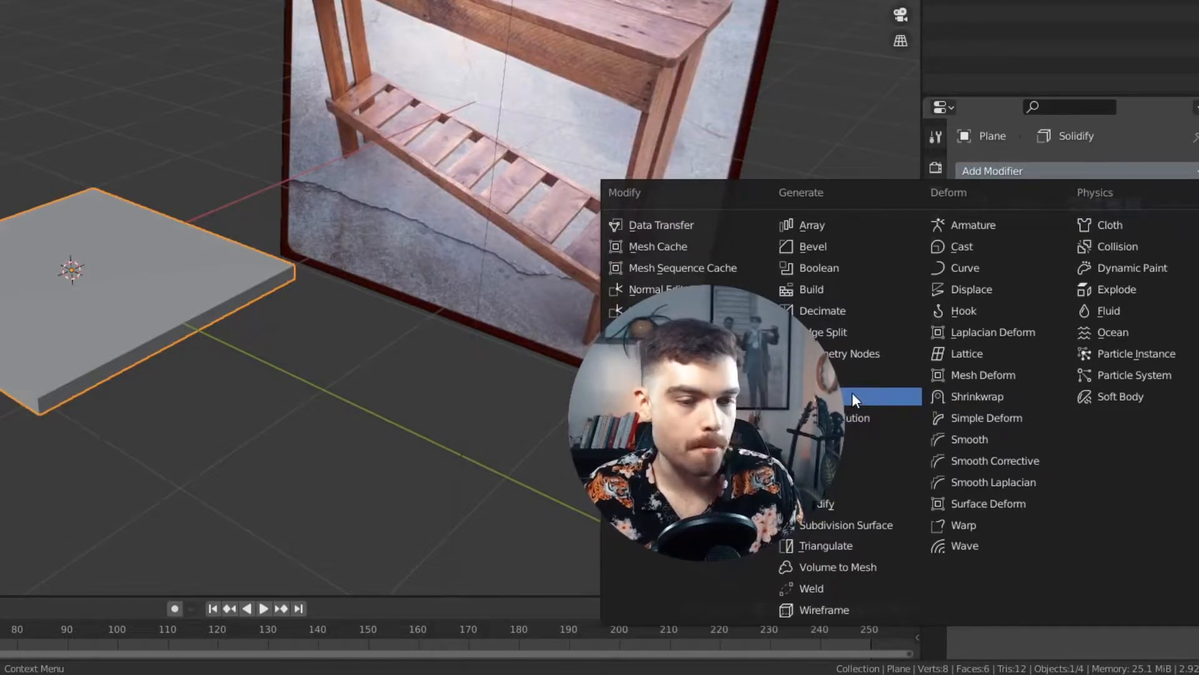
pyautogui.click(851, 394)
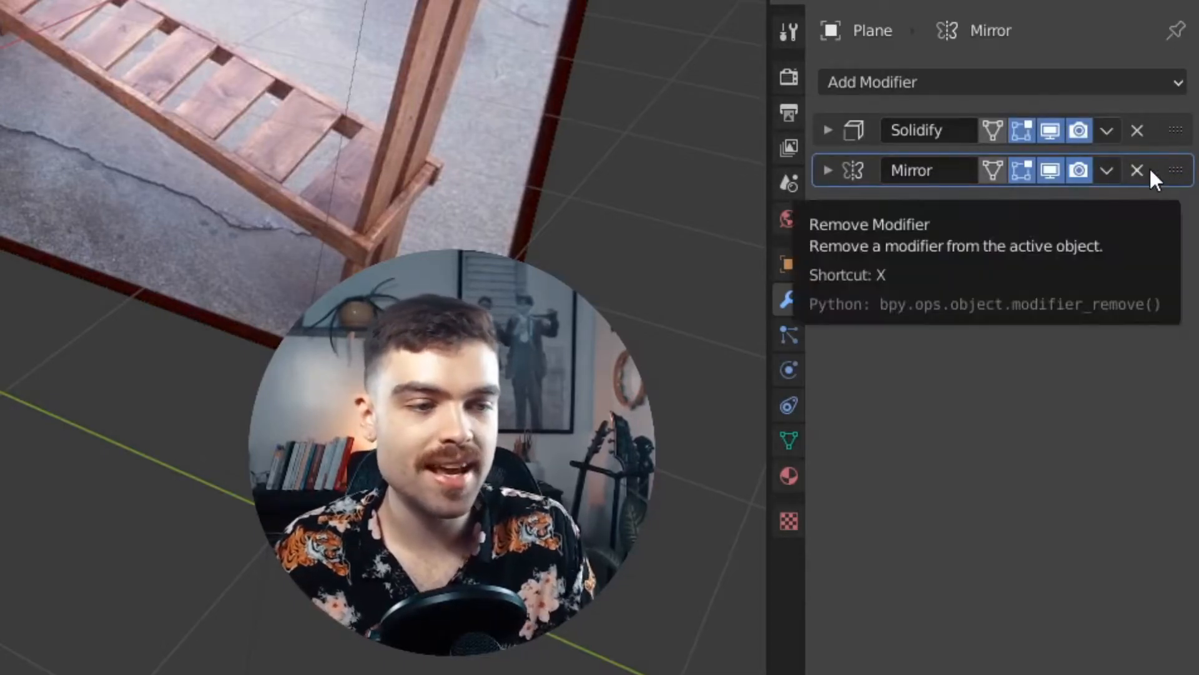
pyautogui.moveTo(1178, 174)
pyautogui.mouseDown()
pyautogui.moveTo(1178, 125)
pyautogui.moveTo(1179, 194)
pyautogui.mouseUp()
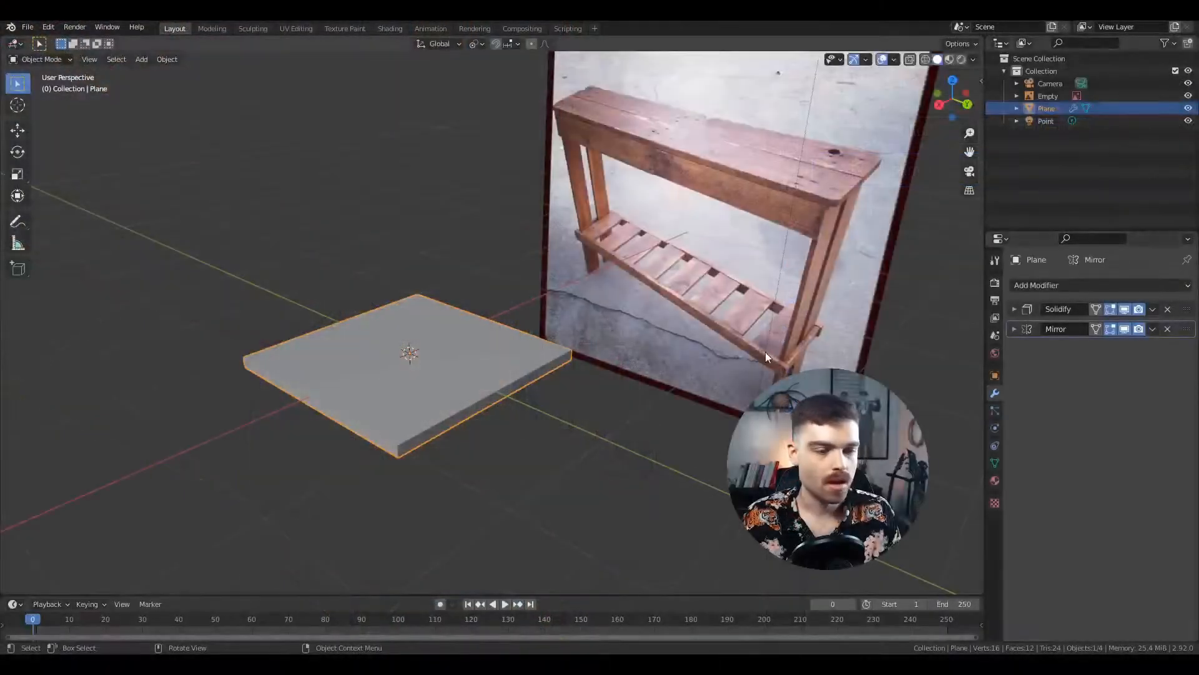
pyautogui.moveTo(1188, 321); pyautogui.dragTo(1188, 303)
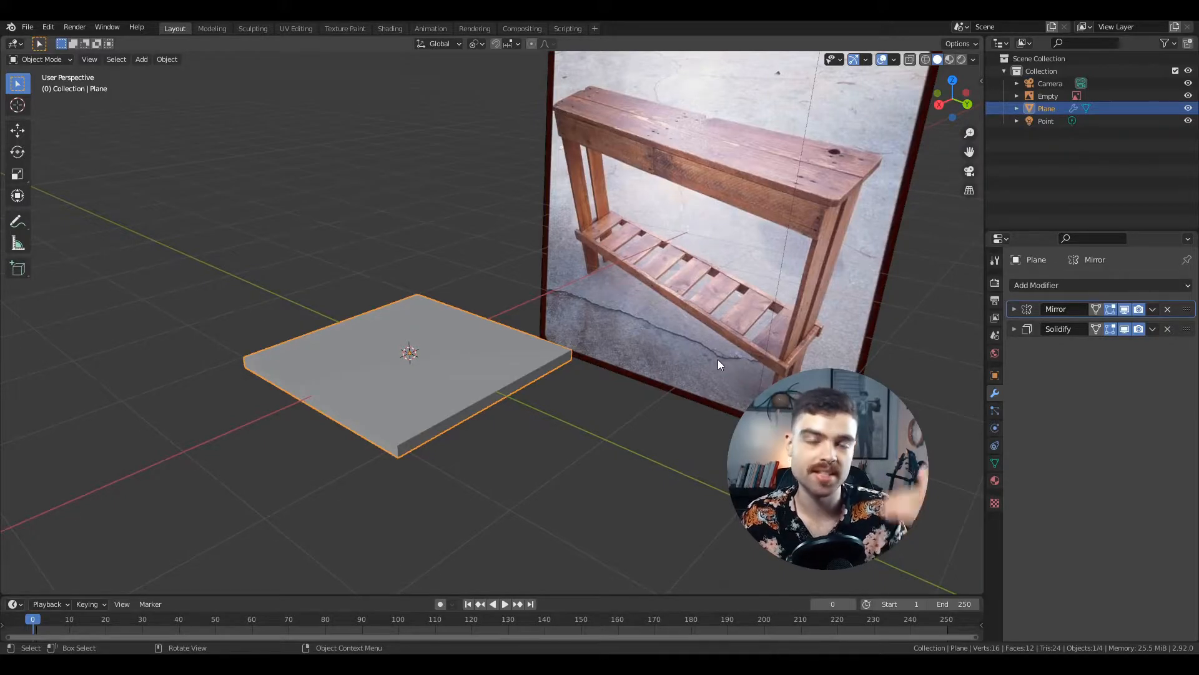
# In Edit Mode, try moving three corner vertices of the mirrored slab, one at a time
pyautogui.press('Tab')
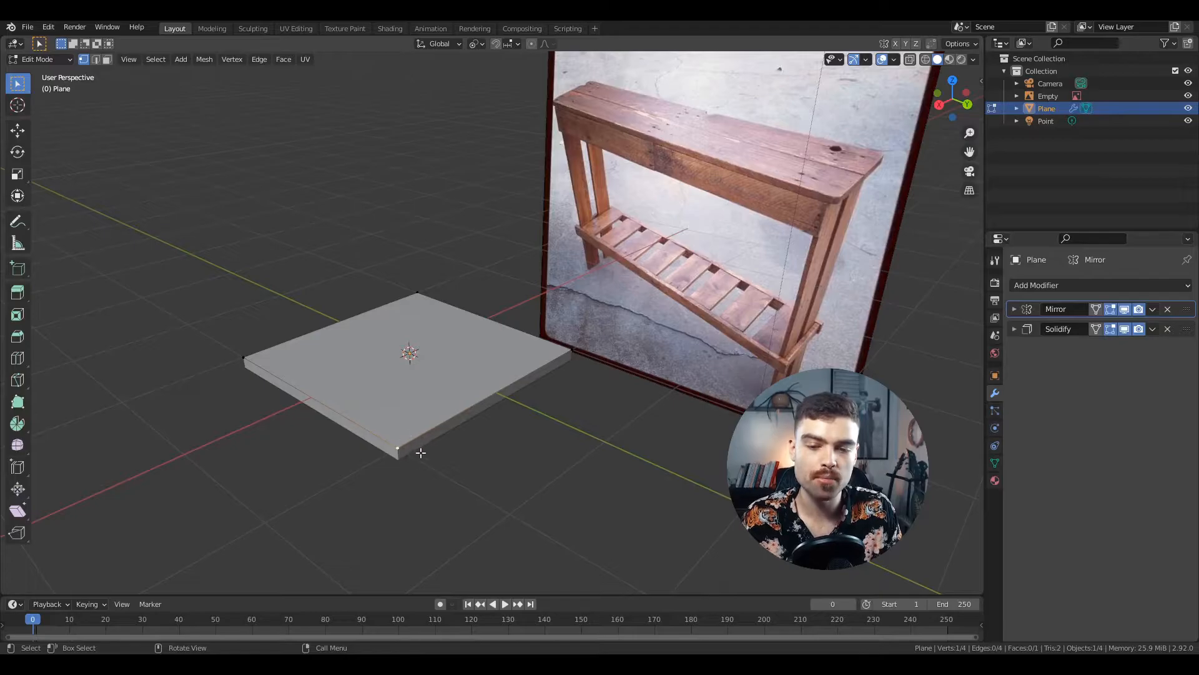
pyautogui.moveTo(442, 449); pyautogui.dragTo(450, 450, button='middle')
pyautogui.press('g')
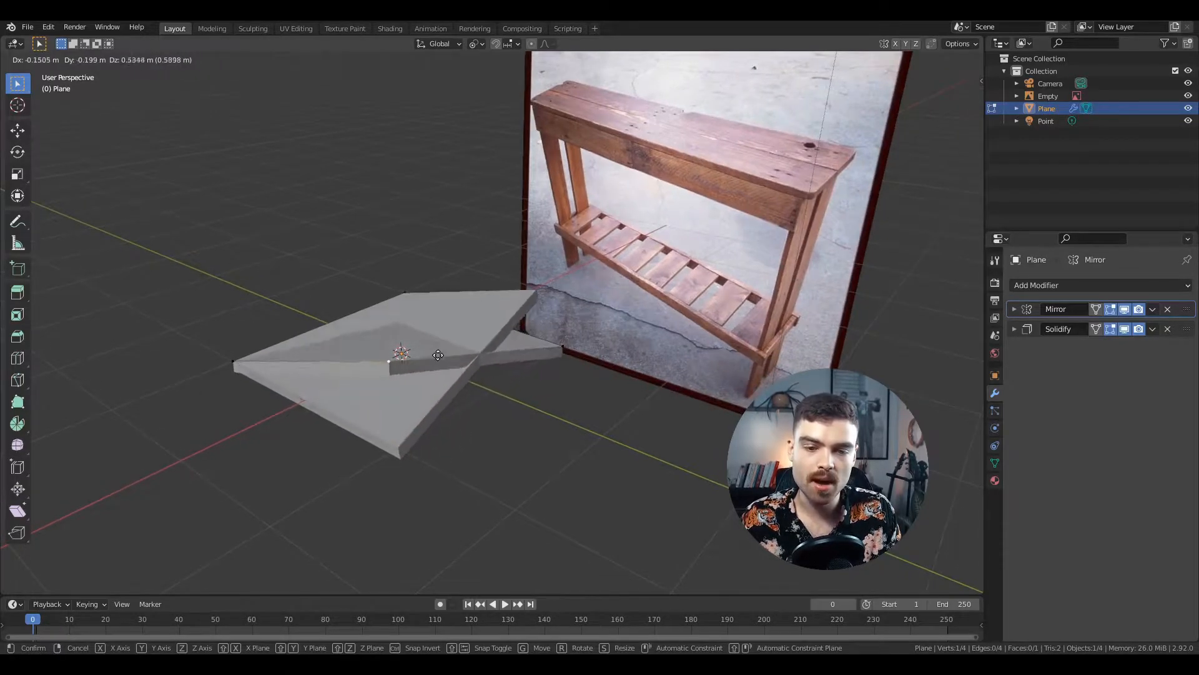
pyautogui.rightClick(381, 312)
pyautogui.click(243, 359)
pyautogui.press('g')
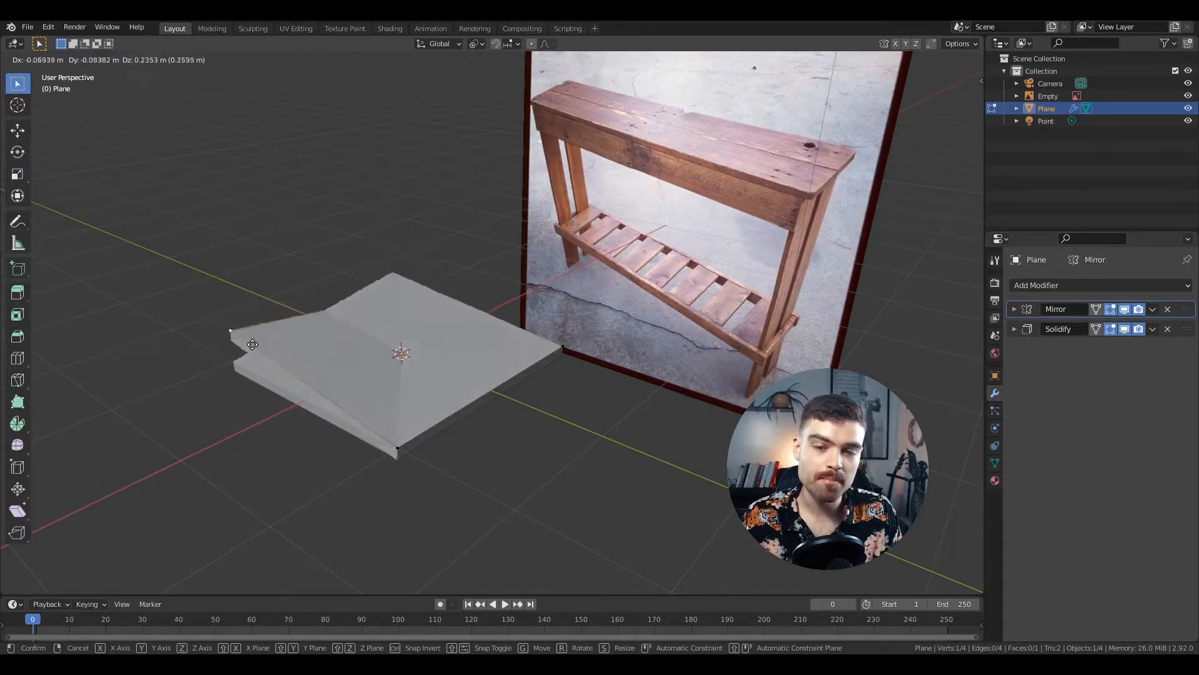
pyautogui.rightClick(313, 317)
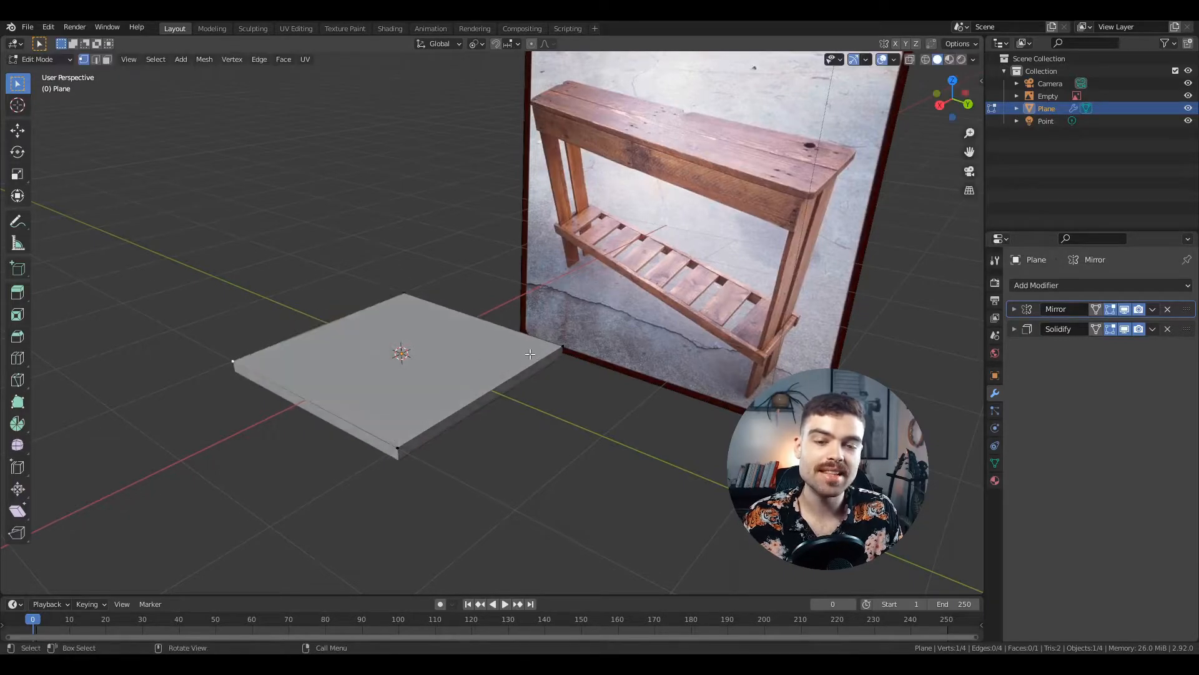
pyautogui.click(563, 348)
pyautogui.press('g')
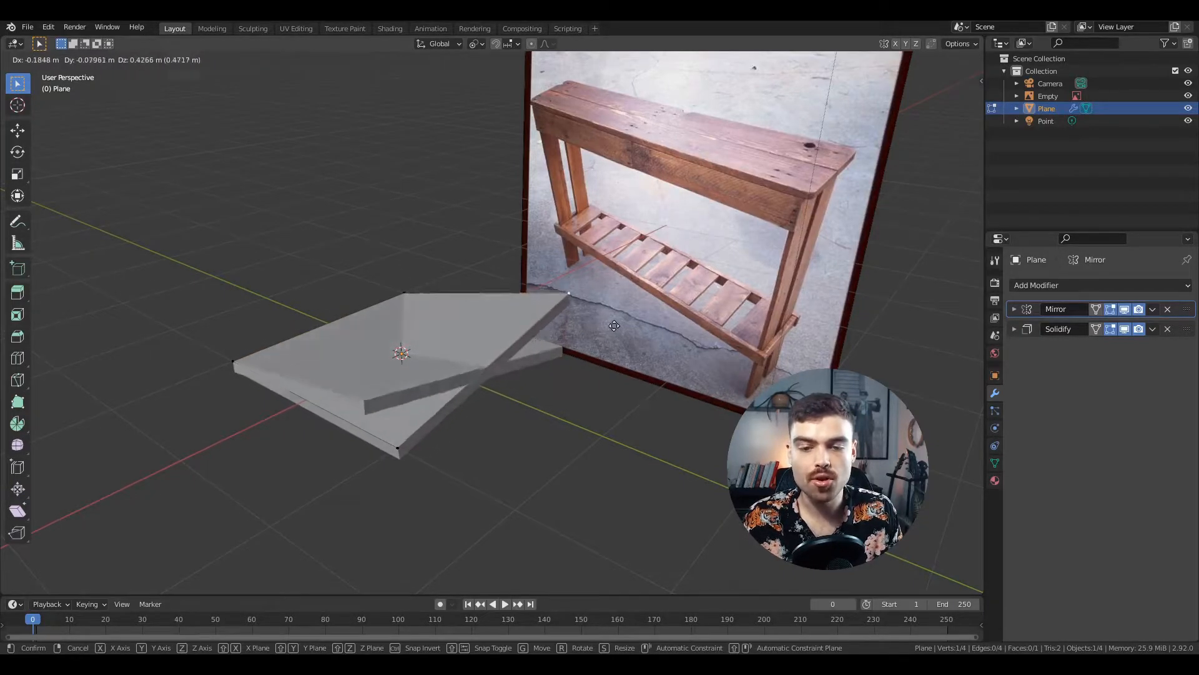
pyautogui.rightClick(617, 345)
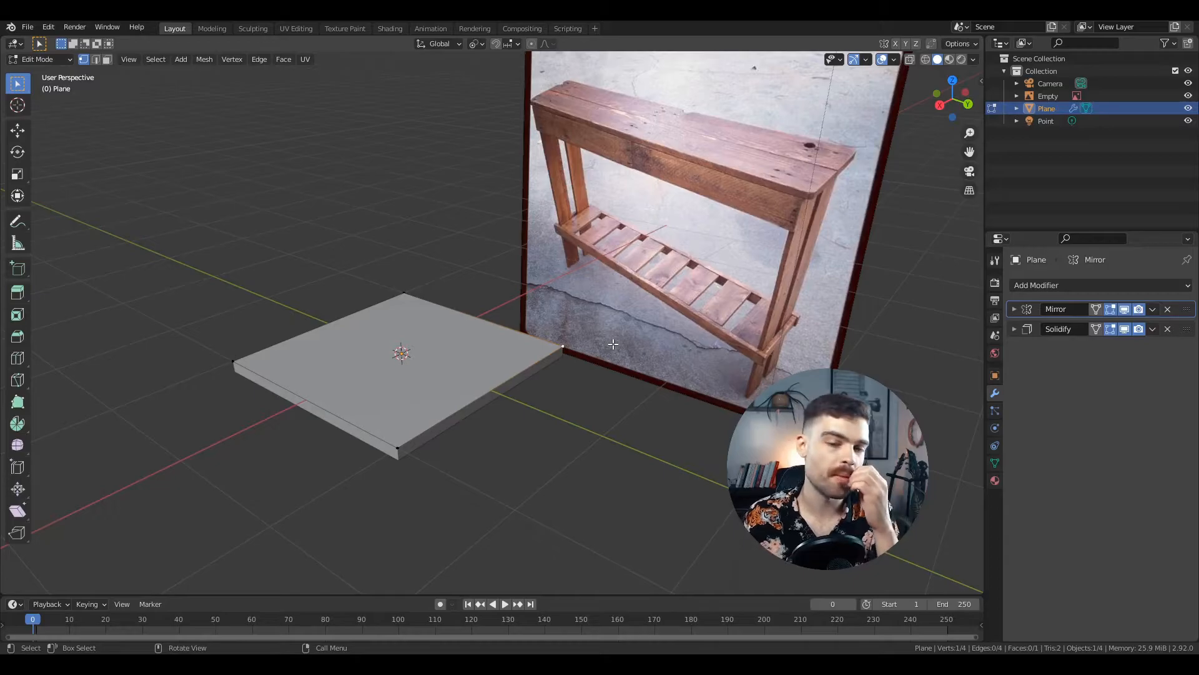
# Try moving only the near corner vertex of the mirrored slab again, viewed from another angle
pyautogui.scroll(-3, 600, 344)
pyautogui.scroll(4, 501, 345)
pyautogui.moveTo(501, 344)
pyautogui.mouseDown(button='middle')
pyautogui.moveTo(519, 316)
pyautogui.moveTo(525, 329)
pyautogui.moveTo(507, 348)
pyautogui.mouseUp(button='middle')
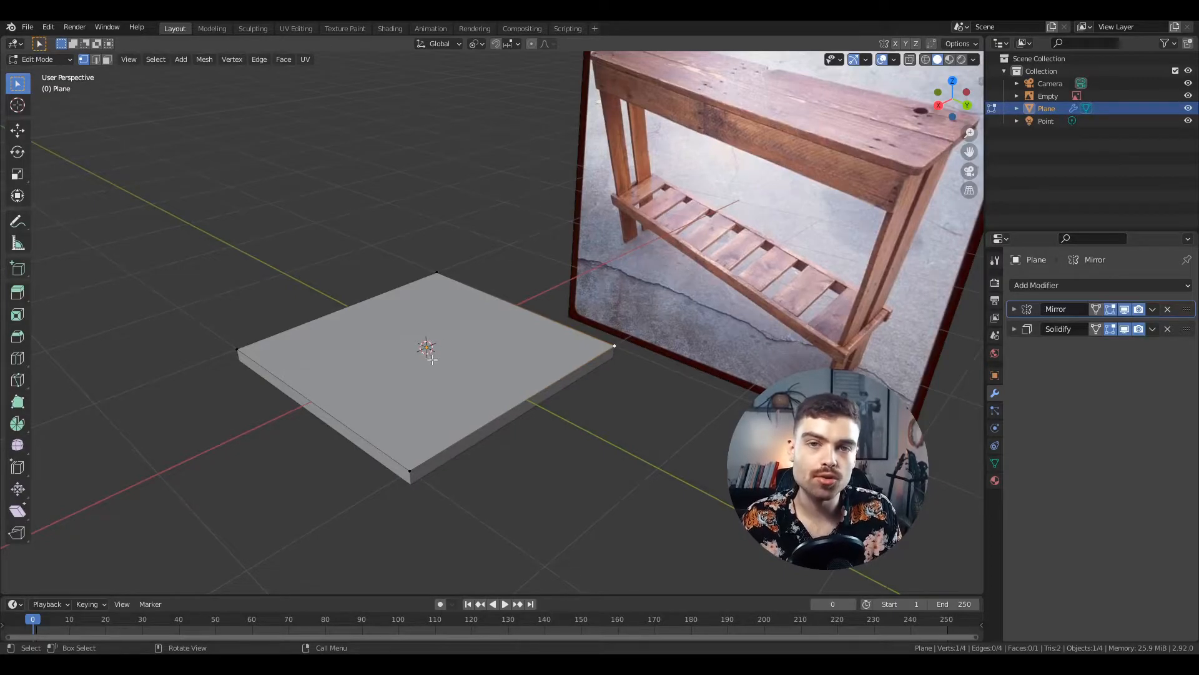
pyautogui.moveTo(446, 374); pyautogui.dragTo(386, 331, button='middle')
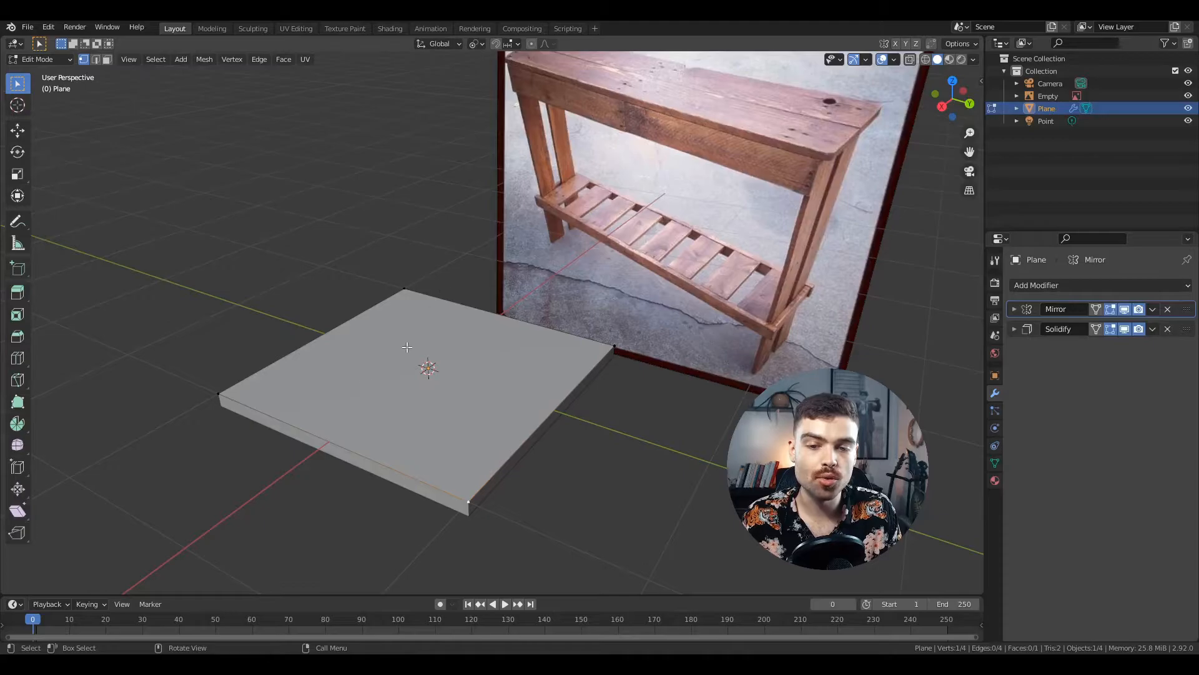
pyautogui.moveTo(426, 413); pyautogui.dragTo(462, 412, button='middle')
pyautogui.press('g')
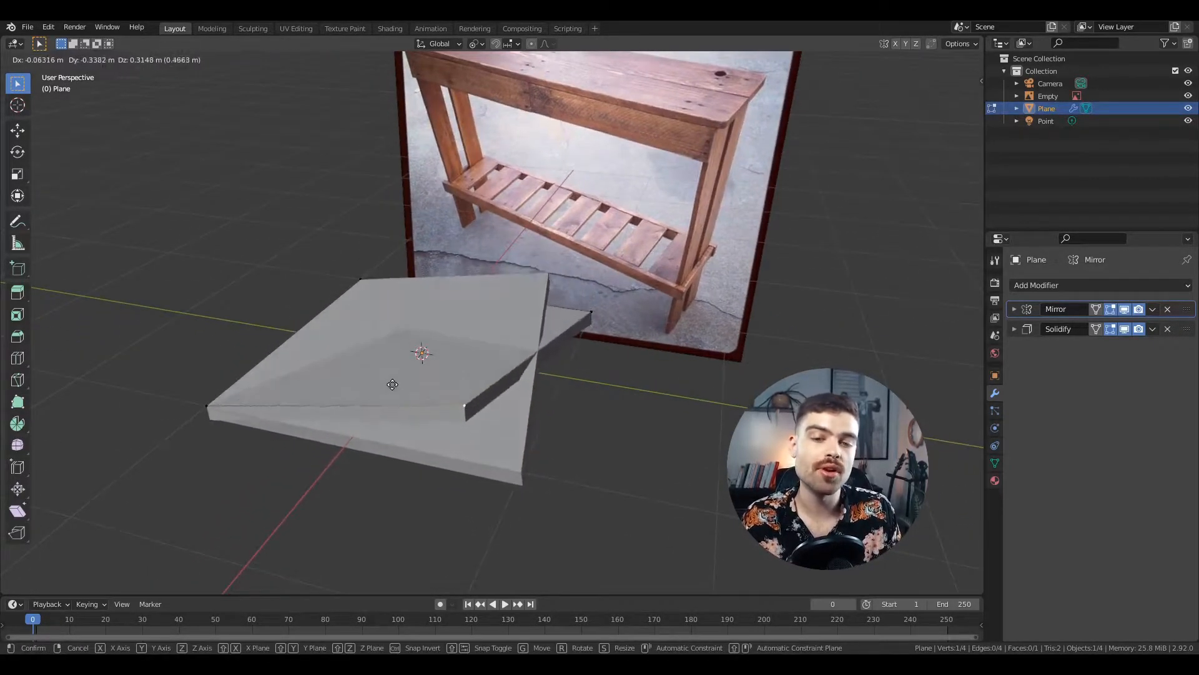
pyautogui.rightClick(455, 356)
# Select all four vertices of the mirrored slab and try moving them freely
pyautogui.moveTo(573, 381); pyautogui.dragTo(521, 378, button='middle')
pyautogui.press('a')
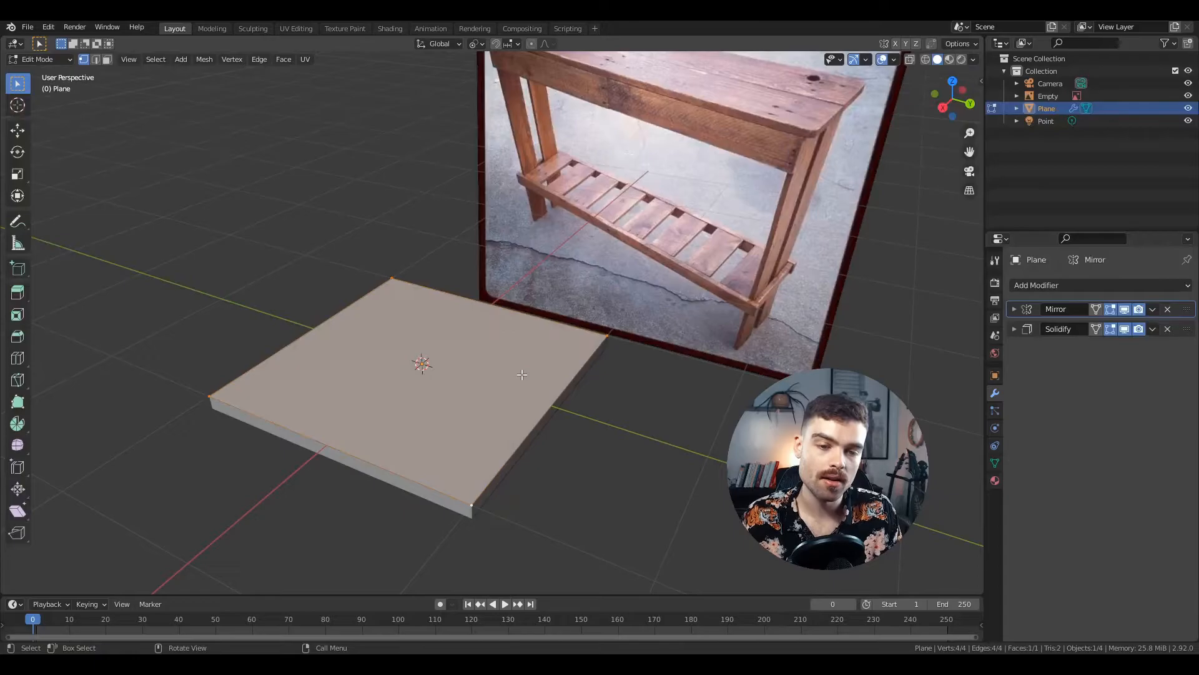
pyautogui.press('g')
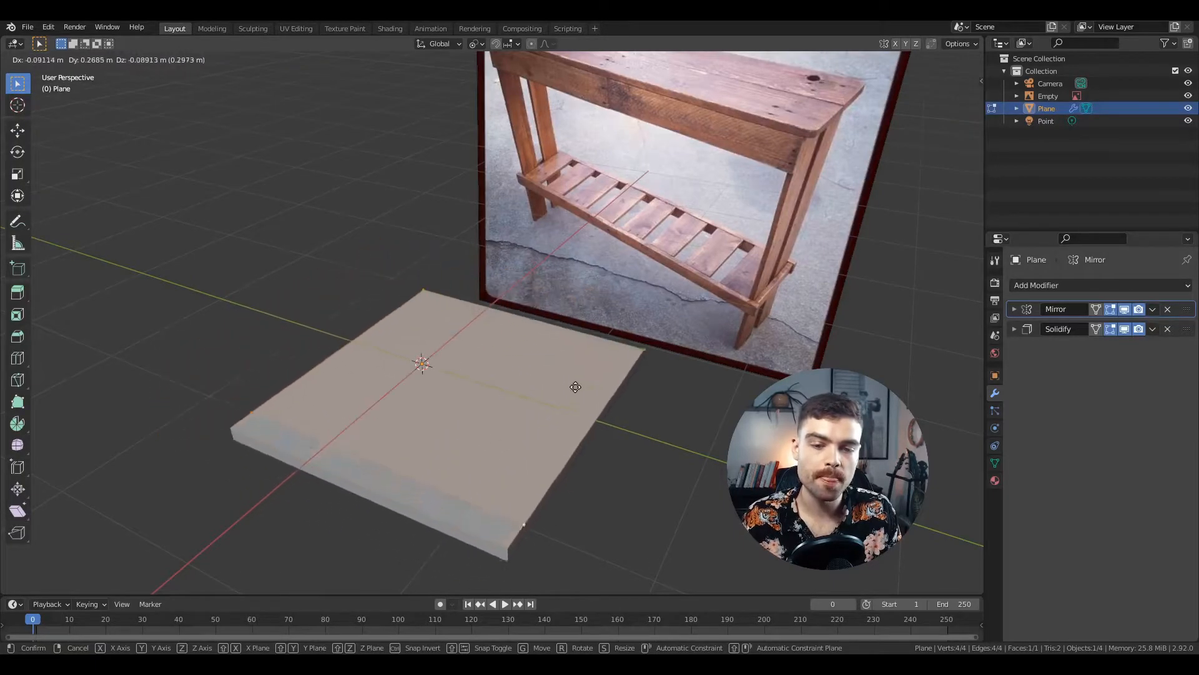
pyautogui.rightClick(575, 388)
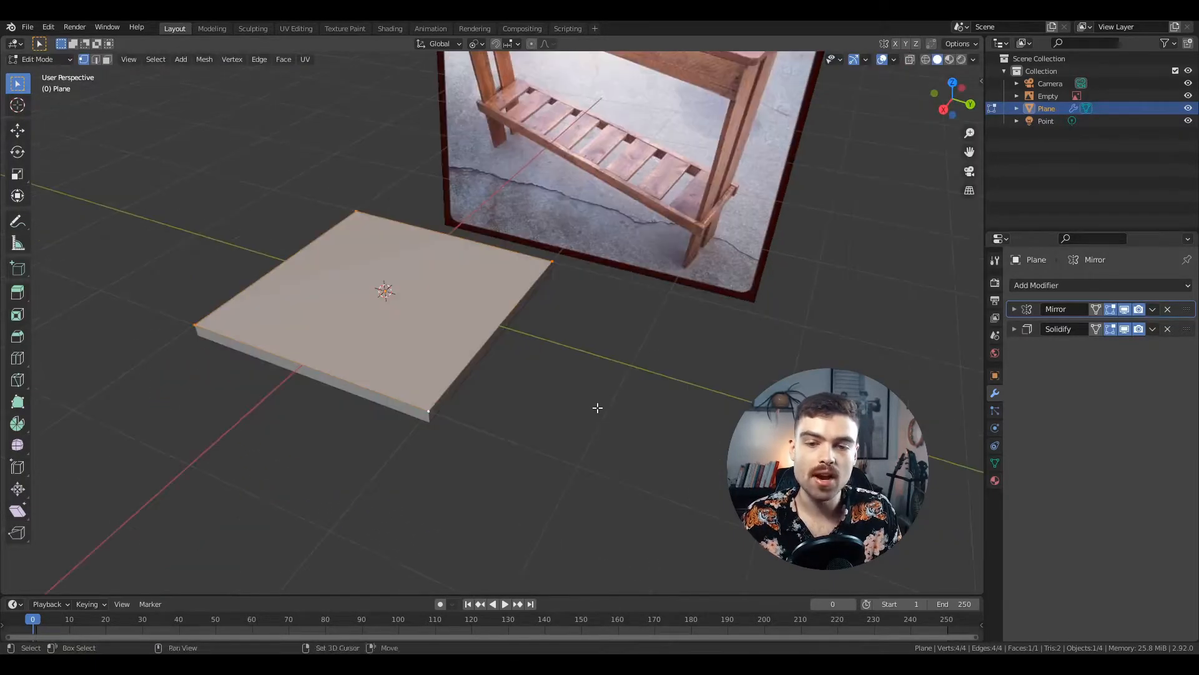
# Move all four vertices of the mirrored slab about 1.09 m along X, away from the mirror centre
pyautogui.moveTo(597, 408)
pyautogui.mouseDown(button='middle')
pyautogui.moveTo(581, 418)
pyautogui.moveTo(590, 415)
pyautogui.mouseUp(button='middle')
pyautogui.press('g')
pyautogui.press('x')
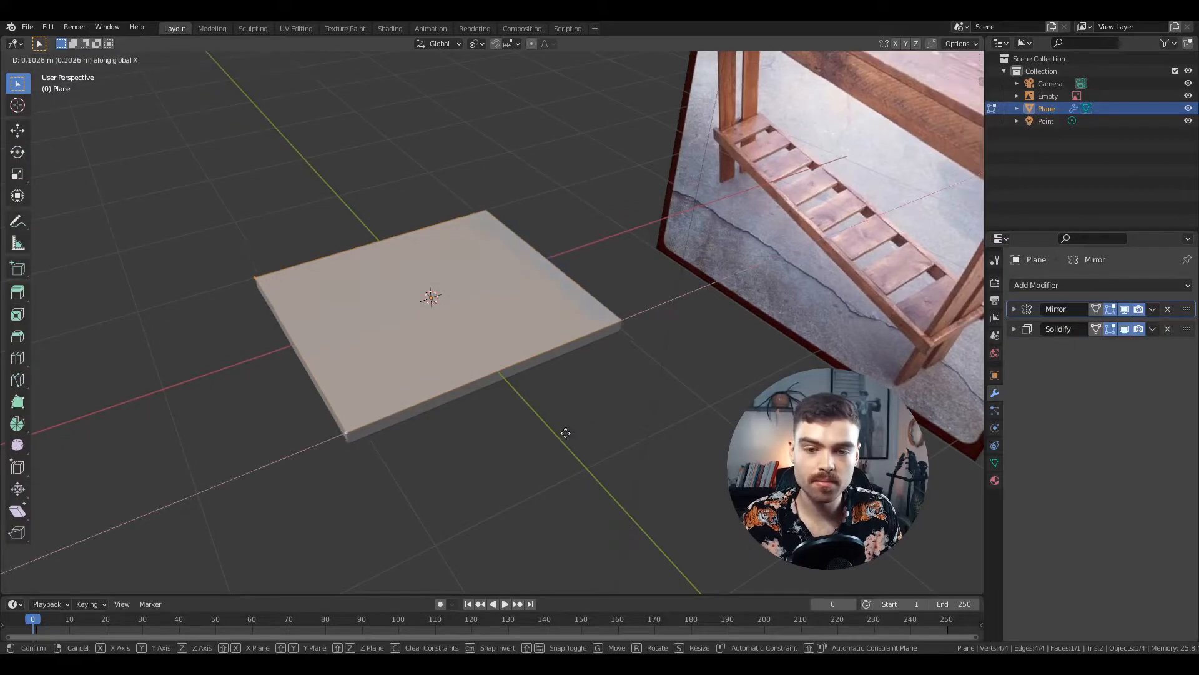
pyautogui.click(420, 522)
pyautogui.moveTo(533, 378); pyautogui.dragTo(456, 352, button='middle')
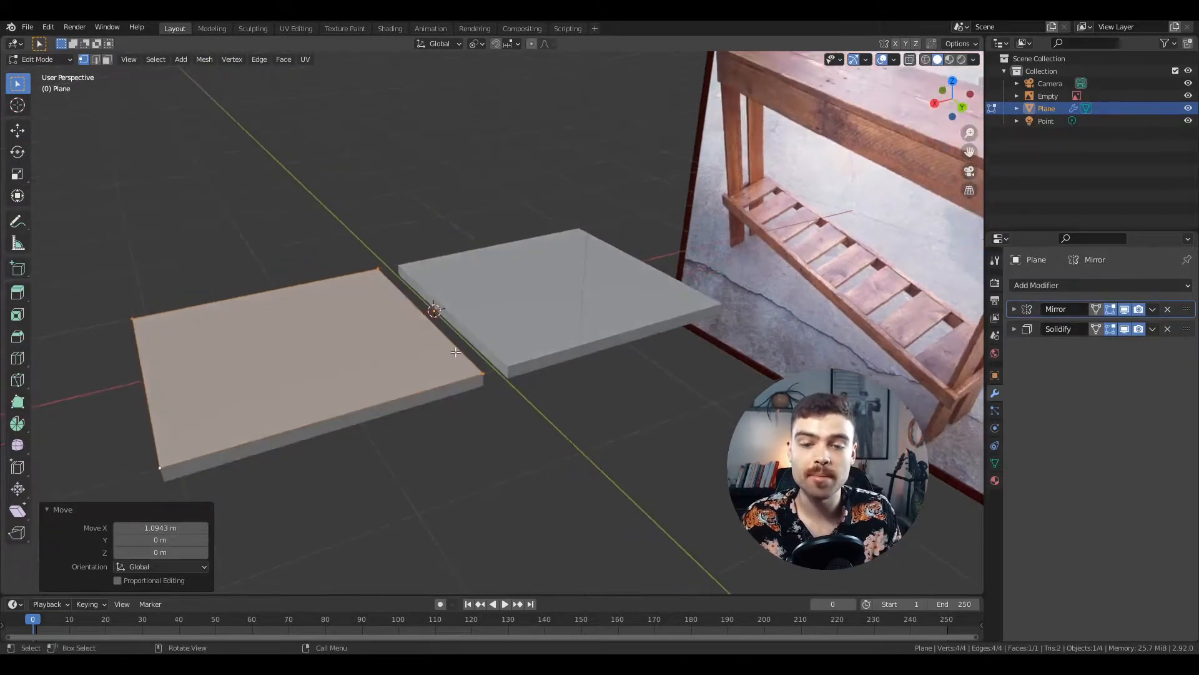
# In edge select mode, try moving the slab's inner edge freely, and its outer edge as well
pyautogui.press('2')
pyautogui.click(449, 334)
pyautogui.press('g')
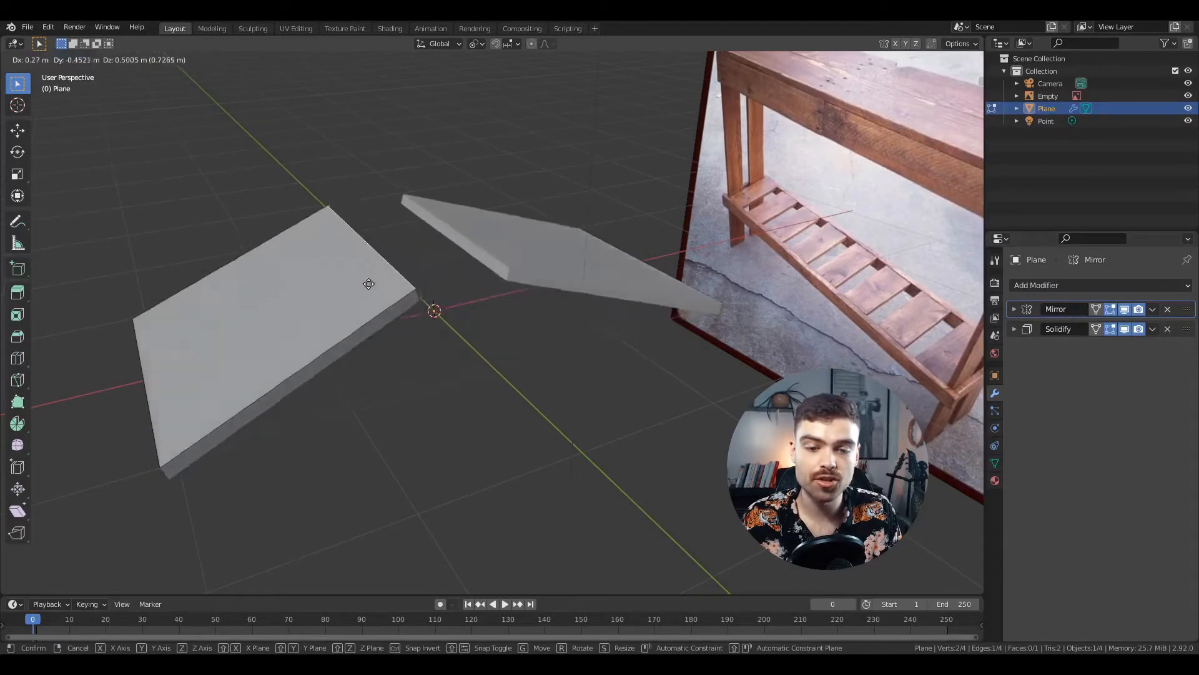
pyautogui.press('Escape')
pyautogui.press('g')
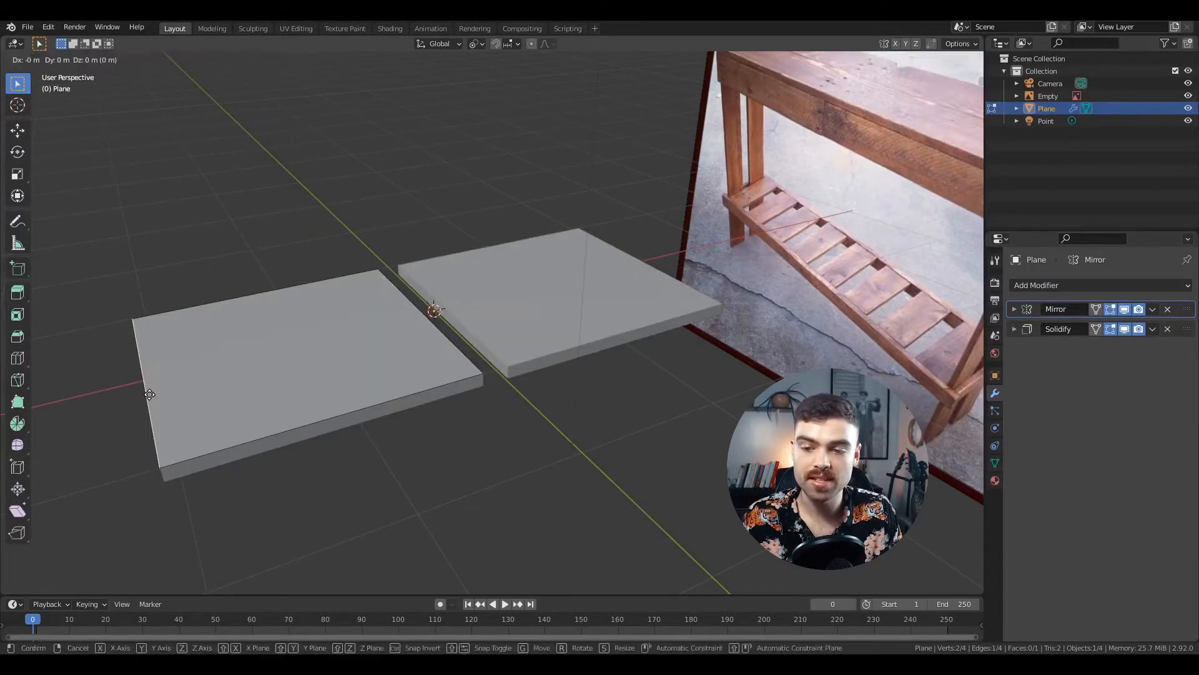
pyautogui.press('Escape')
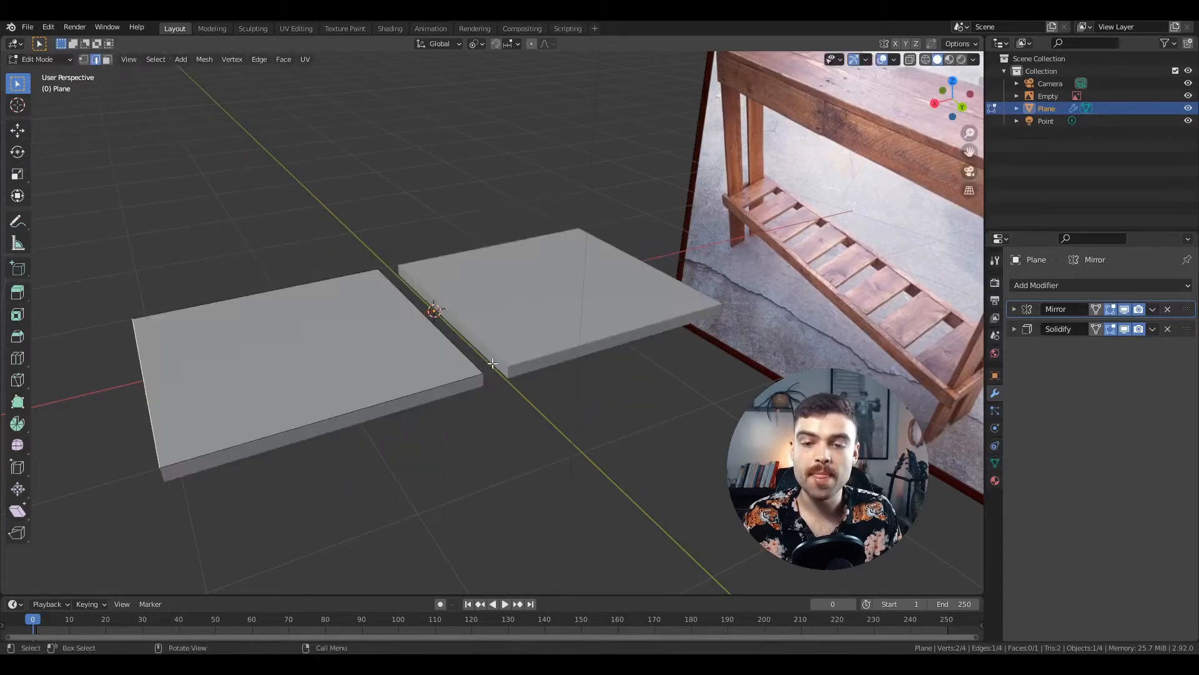
# Undo the edge selections and the move along X to bring the slab back to the centre
pyautogui.hotkey('ctrl', 'z')
pyautogui.hotkey('ctrl', 'z')
pyautogui.hotkey('ctrl', 'z')
pyautogui.hotkey('ctrl', 'z')
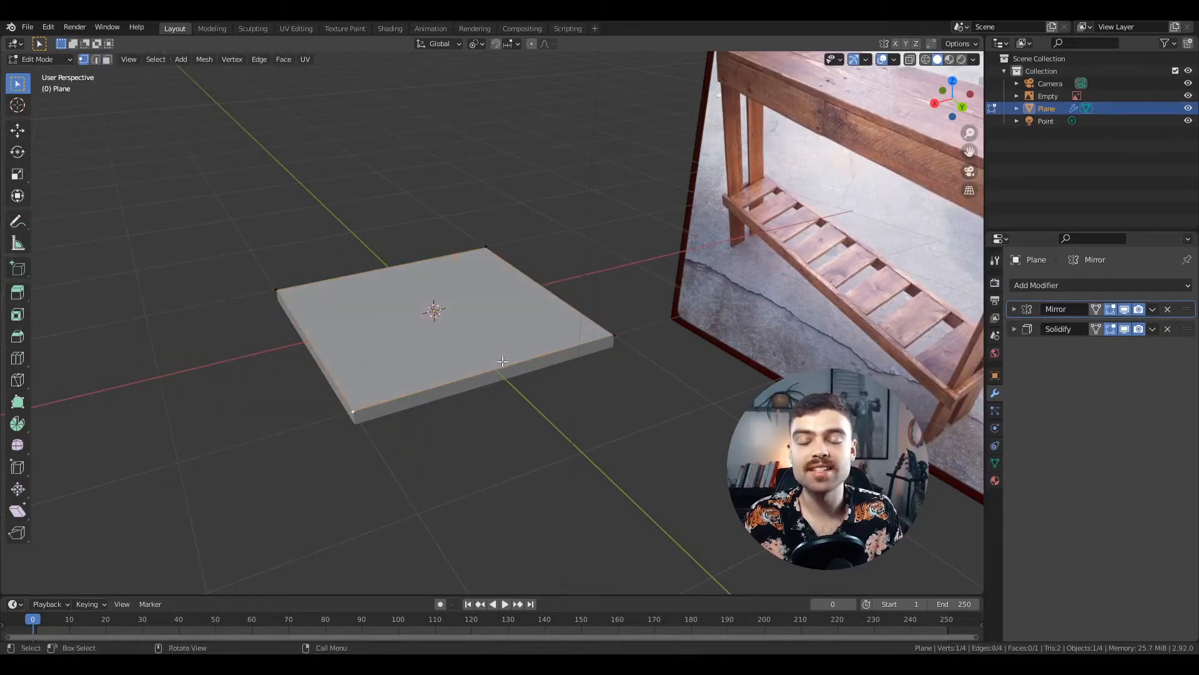
# In top view, annotate one quarter of the slab with solid lines and the mirrored remainder with dashed lines
pyautogui.moveTo(503, 362); pyautogui.dragTo(501, 381, button='middle')
pyautogui.moveTo(438, 176); pyautogui.dragTo(441, 209)
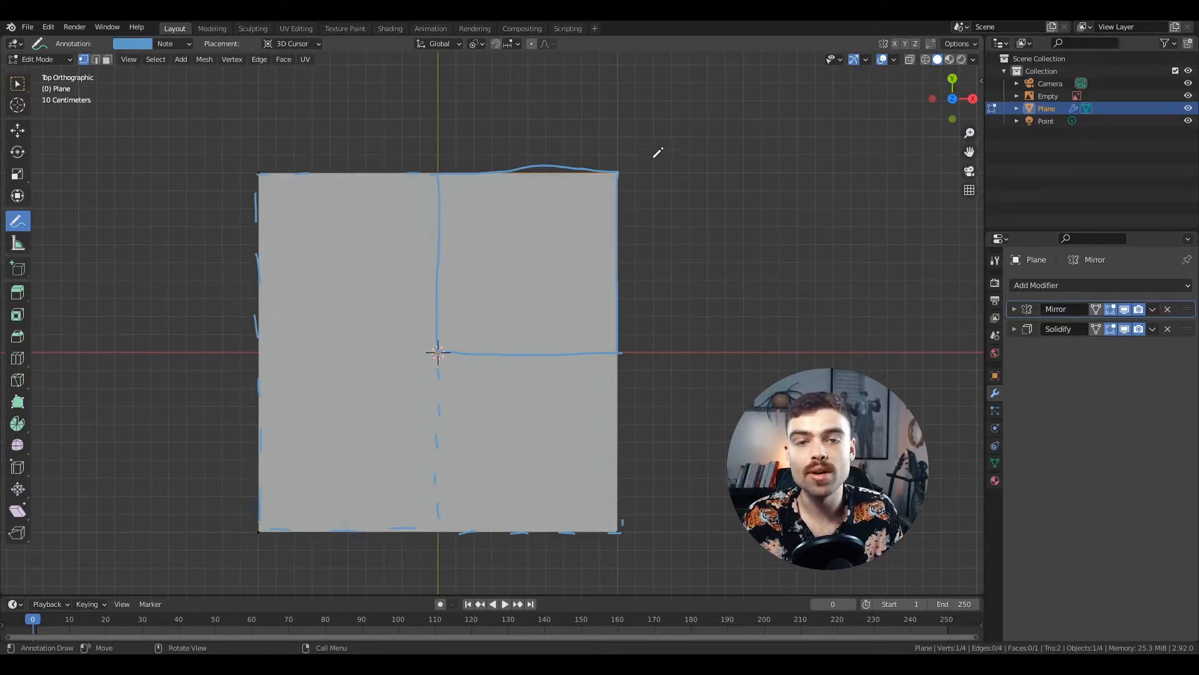
pyautogui.moveTo(610, 164); pyautogui.dragTo(614, 159)
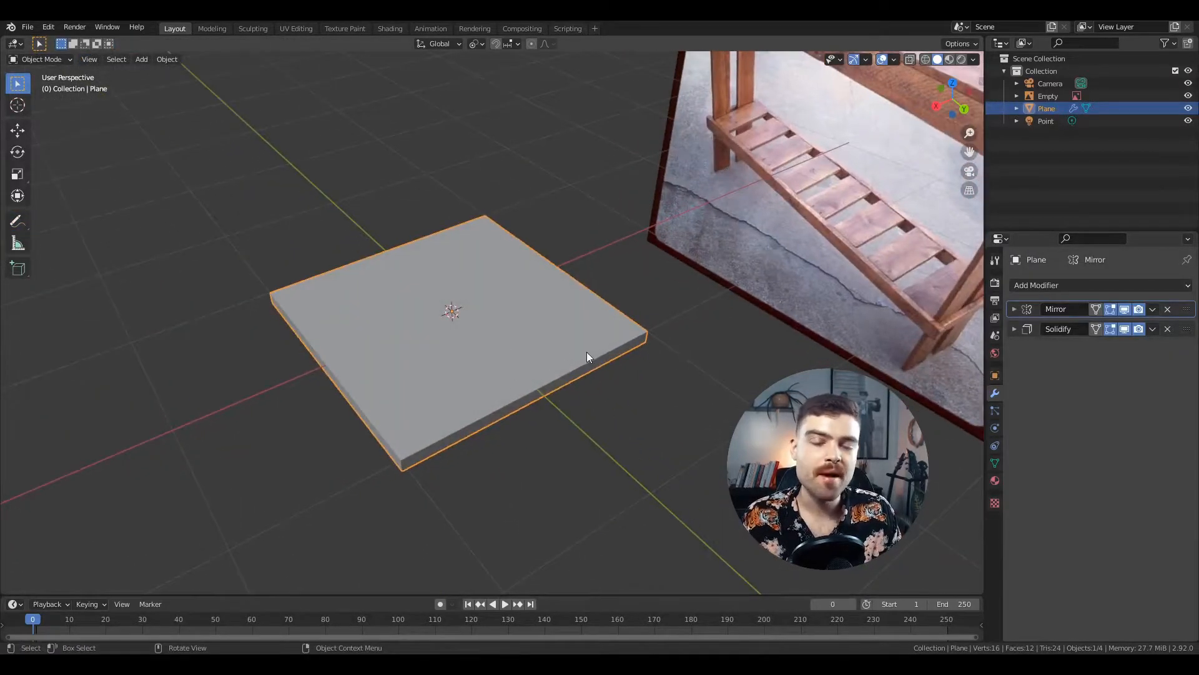
# In Edit Mode, select the whole plane and subdivide it into four faces
pyautogui.moveTo(579, 345); pyautogui.dragTo(563, 342, button='middle')
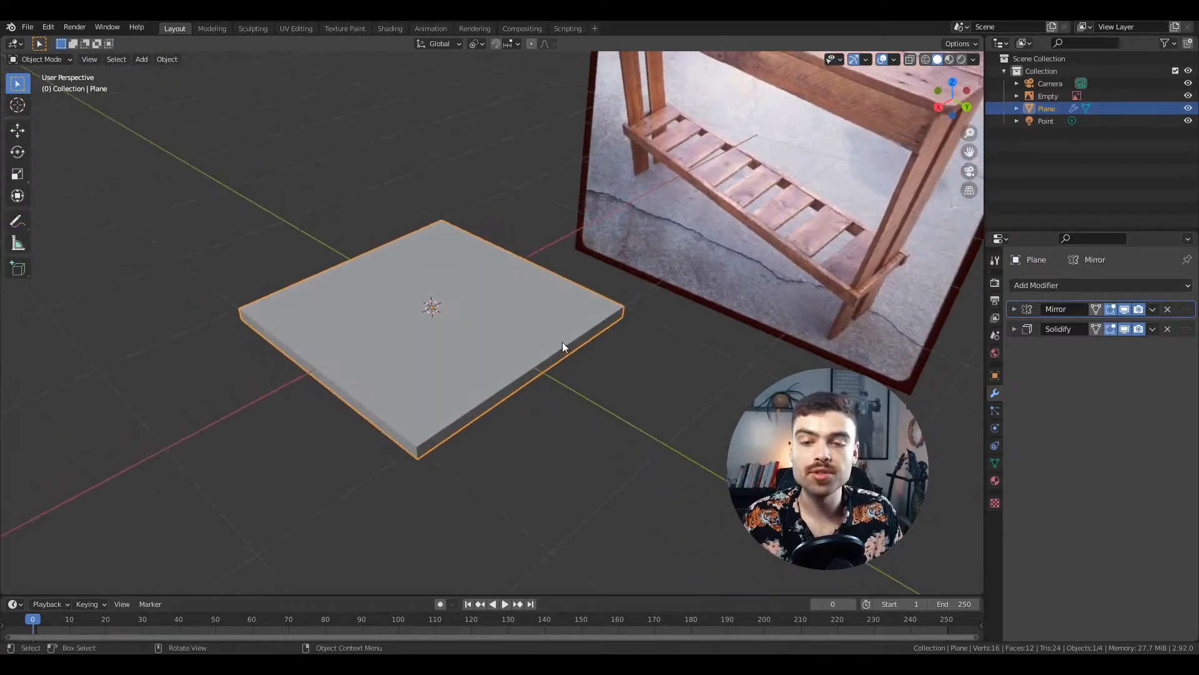
pyautogui.press('Tab')
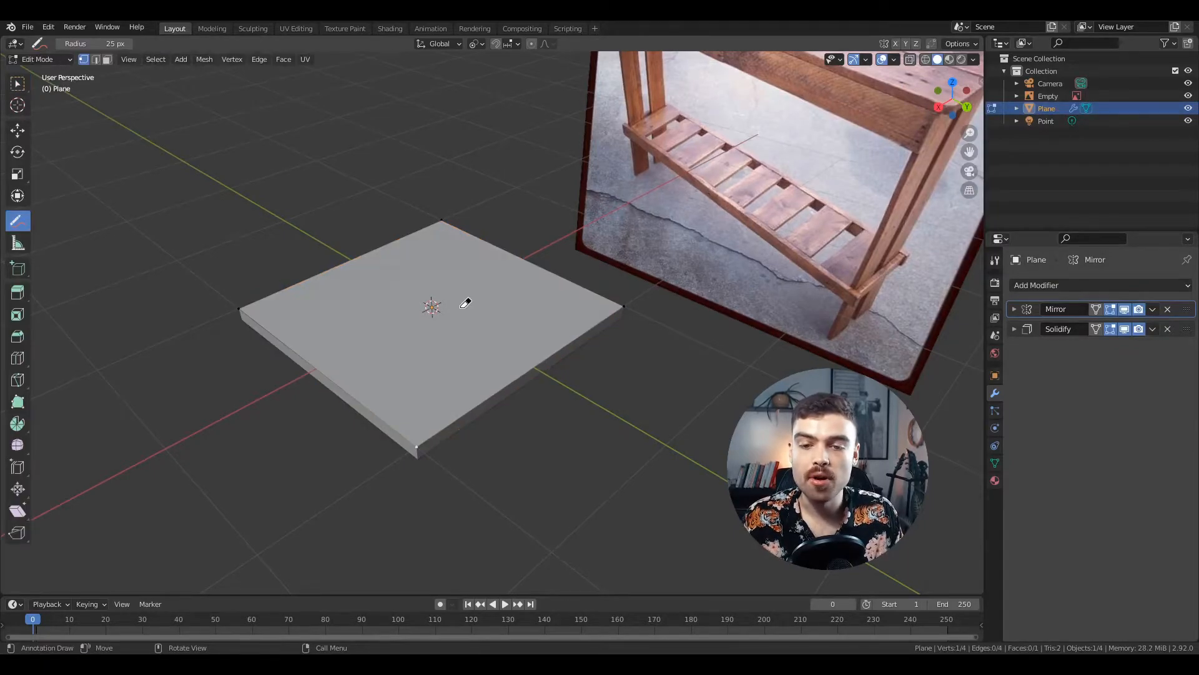
pyautogui.press('a')
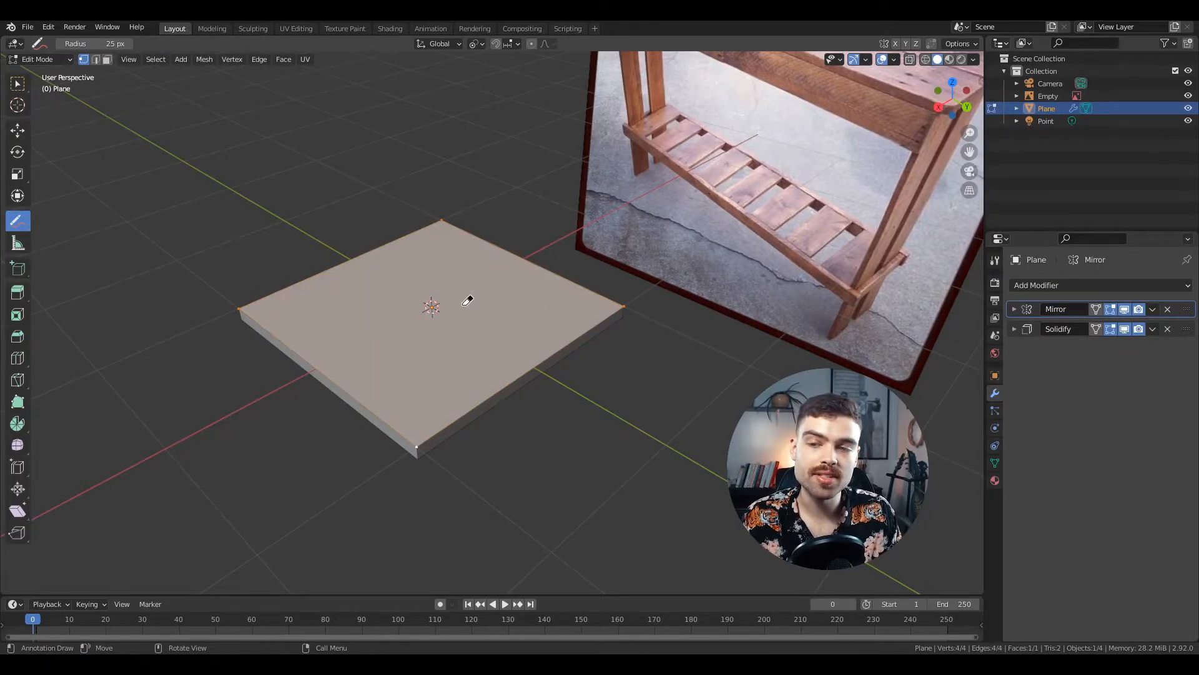
pyautogui.press('w')
pyautogui.rightClick(509, 311)
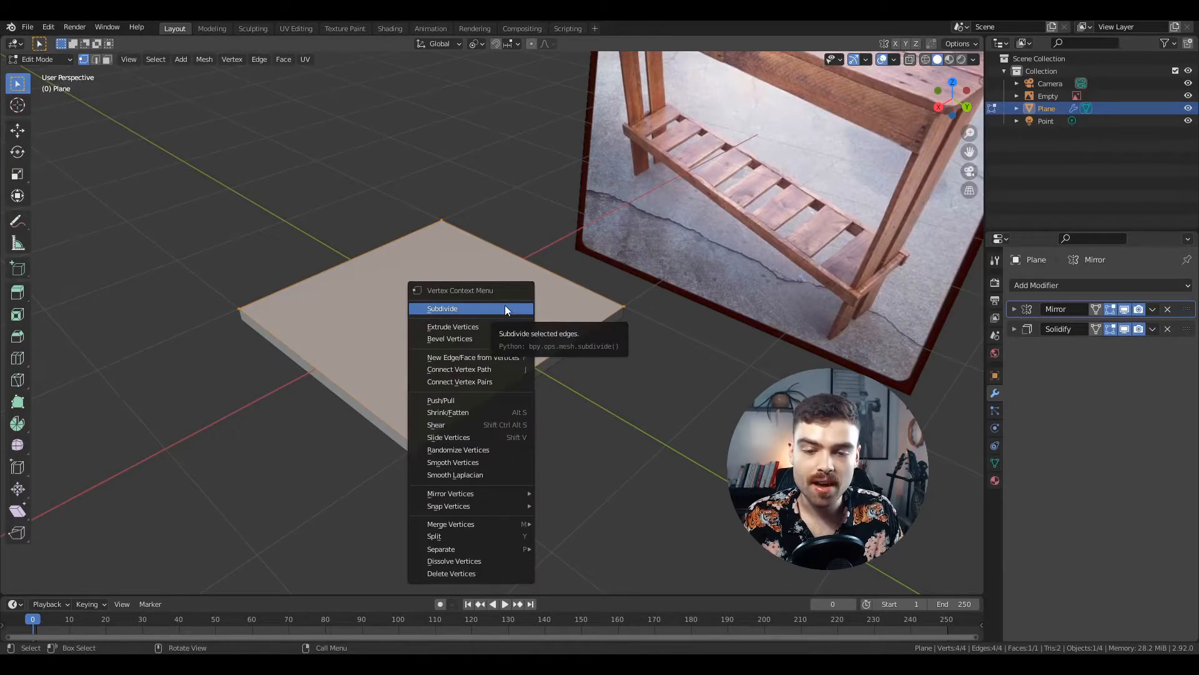
pyautogui.click(469, 310)
# In face select mode, keep only the near quarter face by inverting its selection and deleting the other three faces
pyautogui.press('3')
pyautogui.moveTo(437, 337); pyautogui.dragTo(426, 357, button='middle')
pyautogui.click(423, 365)
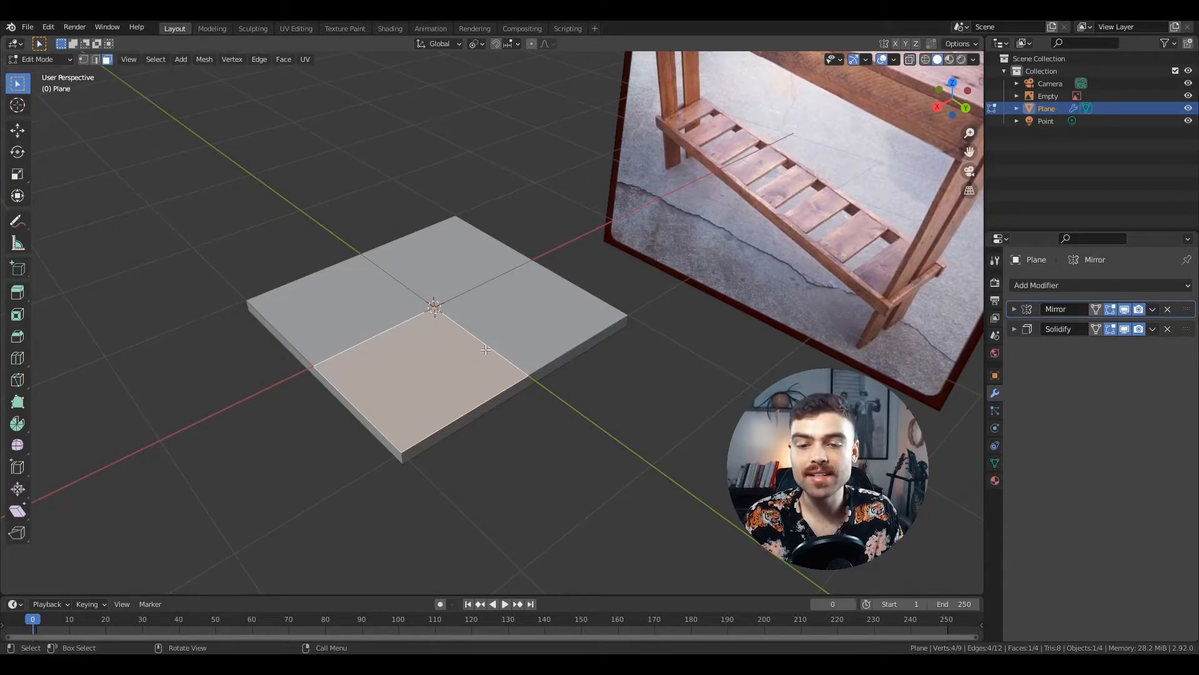
pyautogui.click(406, 310)
pyautogui.keyDown('shift'); pyautogui.click(449, 262); pyautogui.keyUp('shift')
pyautogui.keyDown('shift'); pyautogui.click(510, 327); pyautogui.keyUp('shift')
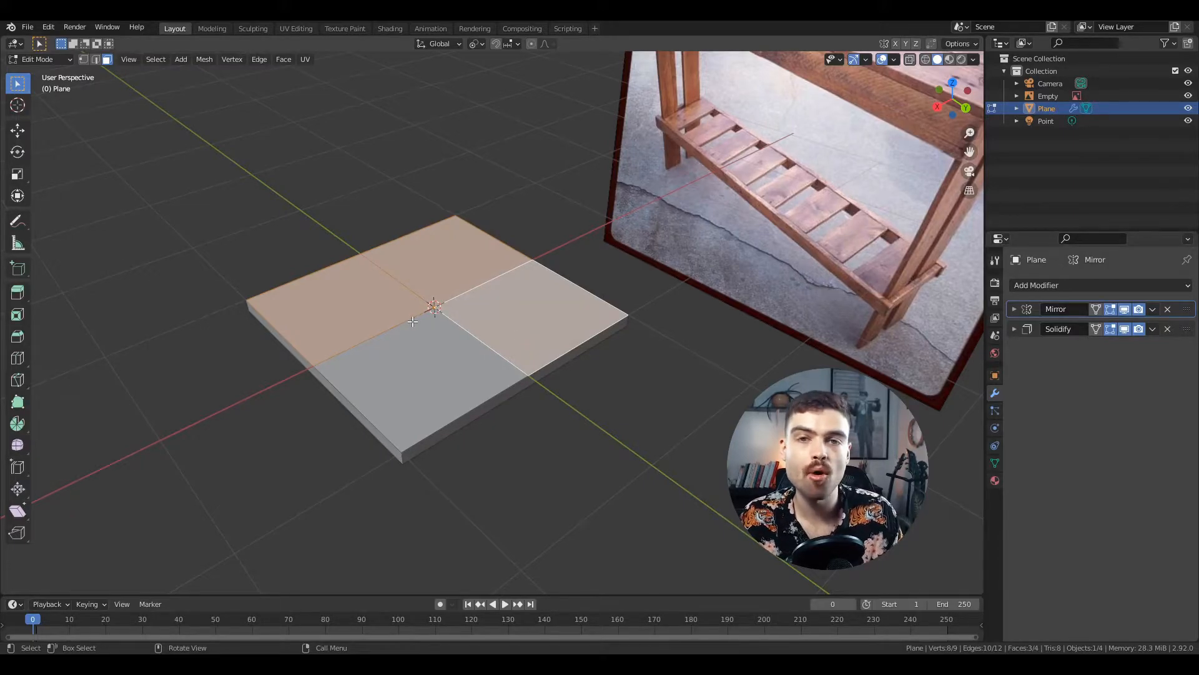
pyautogui.click(447, 390)
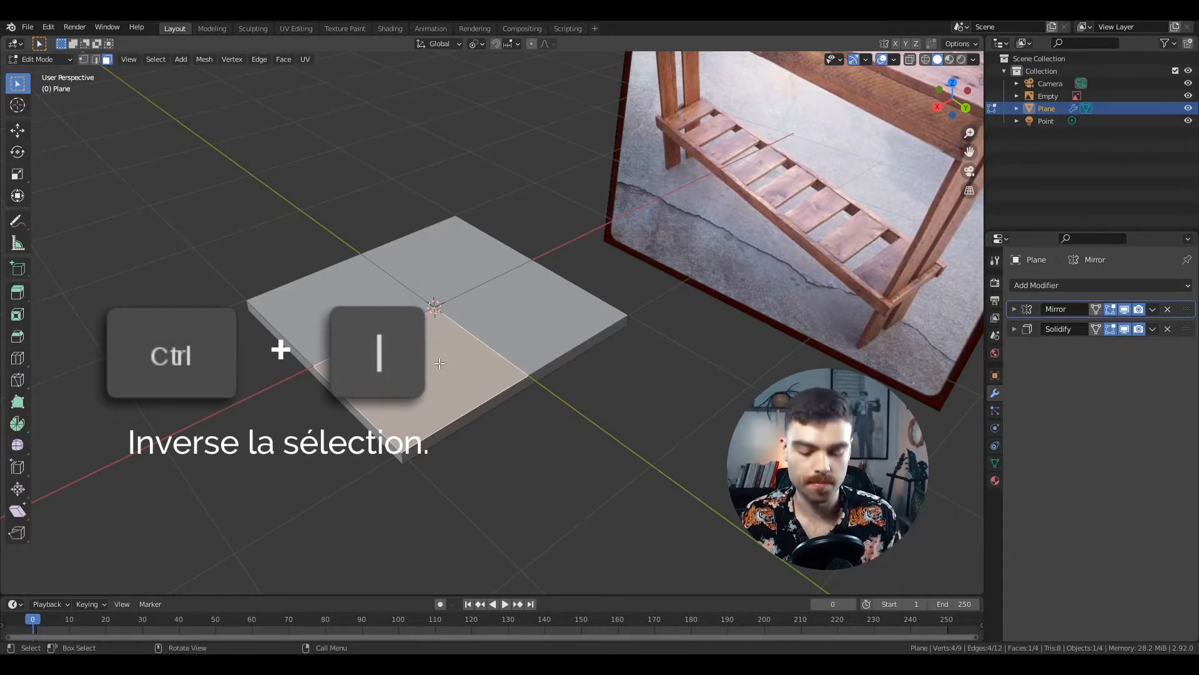
pyautogui.hotkey('ctrl', 'i')
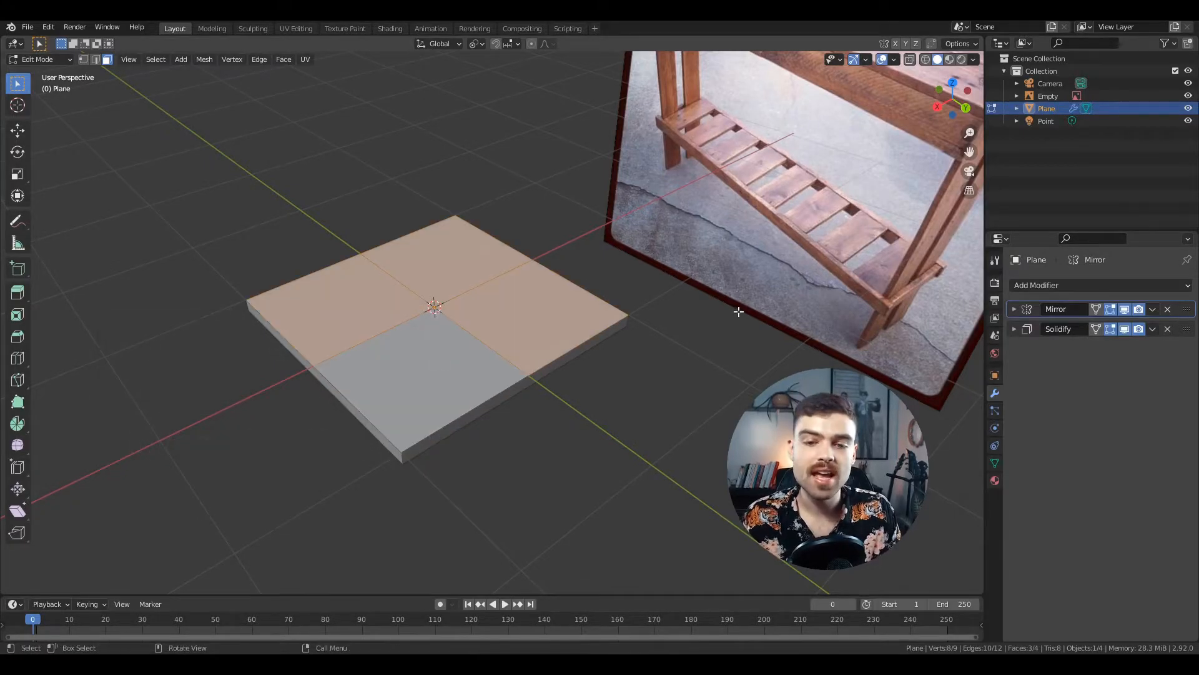
pyautogui.press('x')
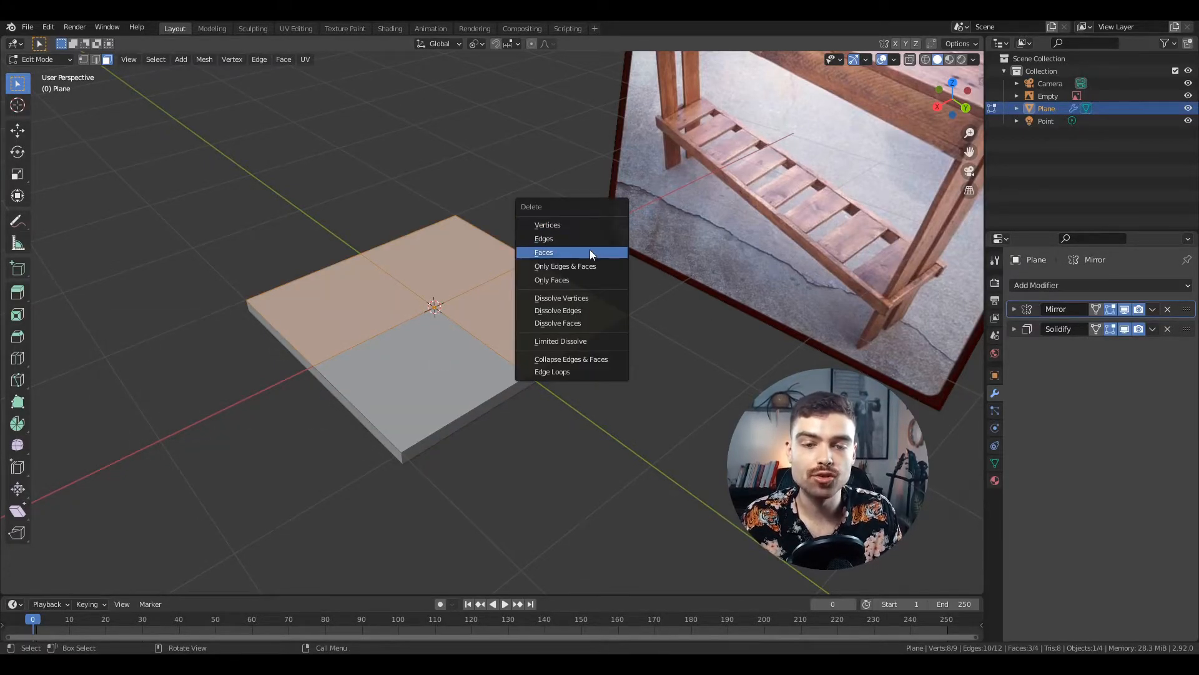
pyautogui.click(590, 252)
pyautogui.moveTo(590, 252); pyautogui.dragTo(530, 311, button='middle')
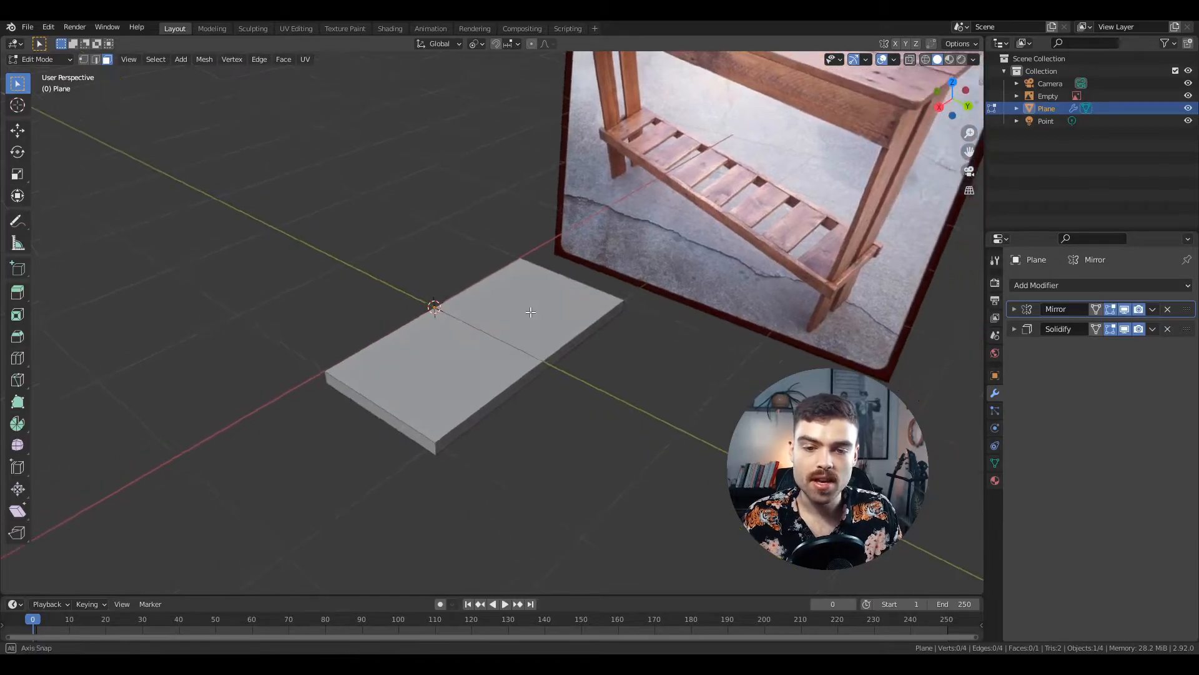
# In Object Mode, expand the Mirror modifier and switch its mirror axis from X to Y
pyautogui.press('Tab')
pyautogui.press('Tab')
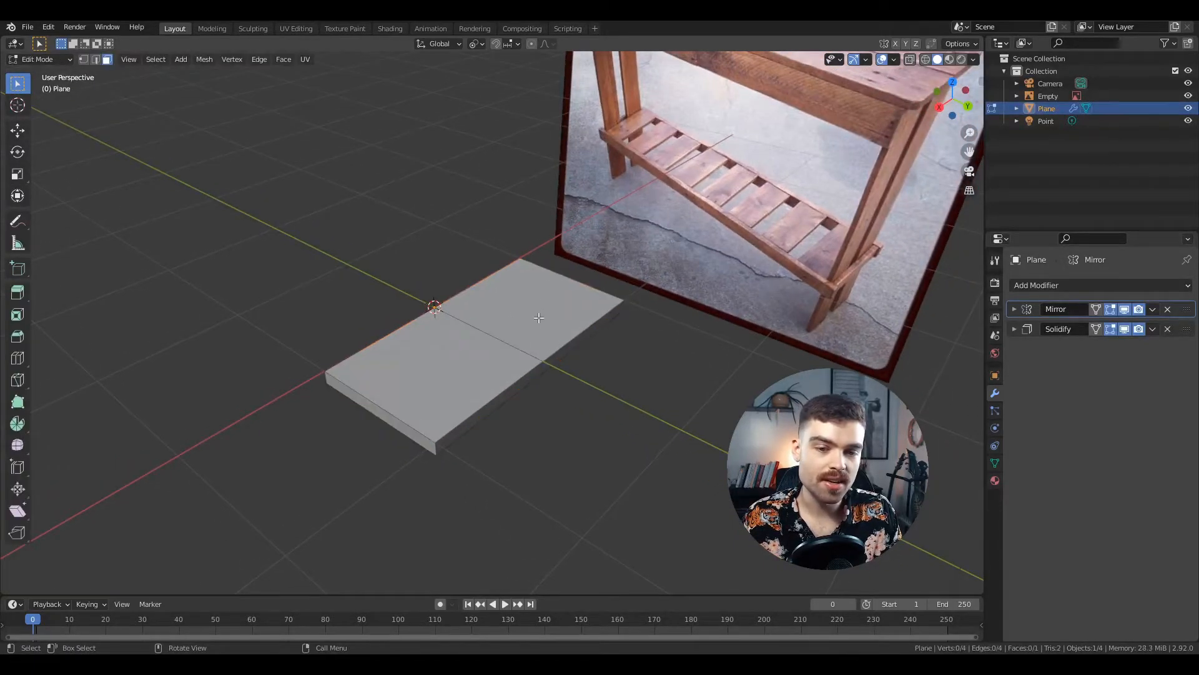
pyautogui.press('Tab')
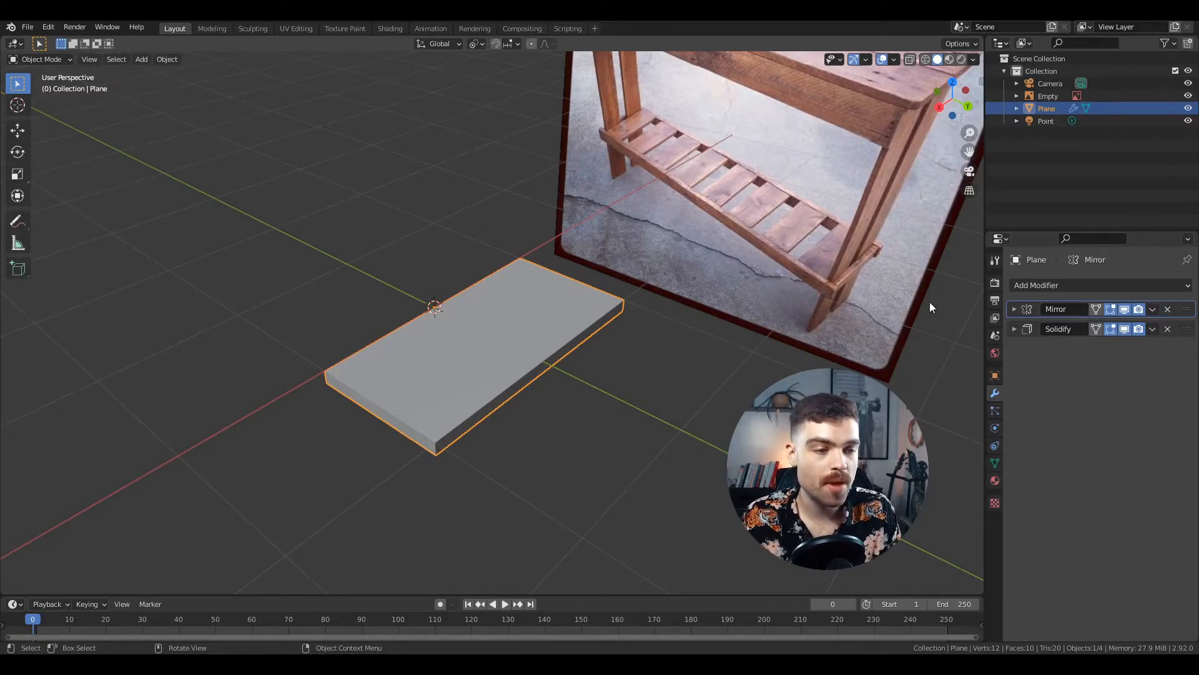
pyautogui.click(1014, 309)
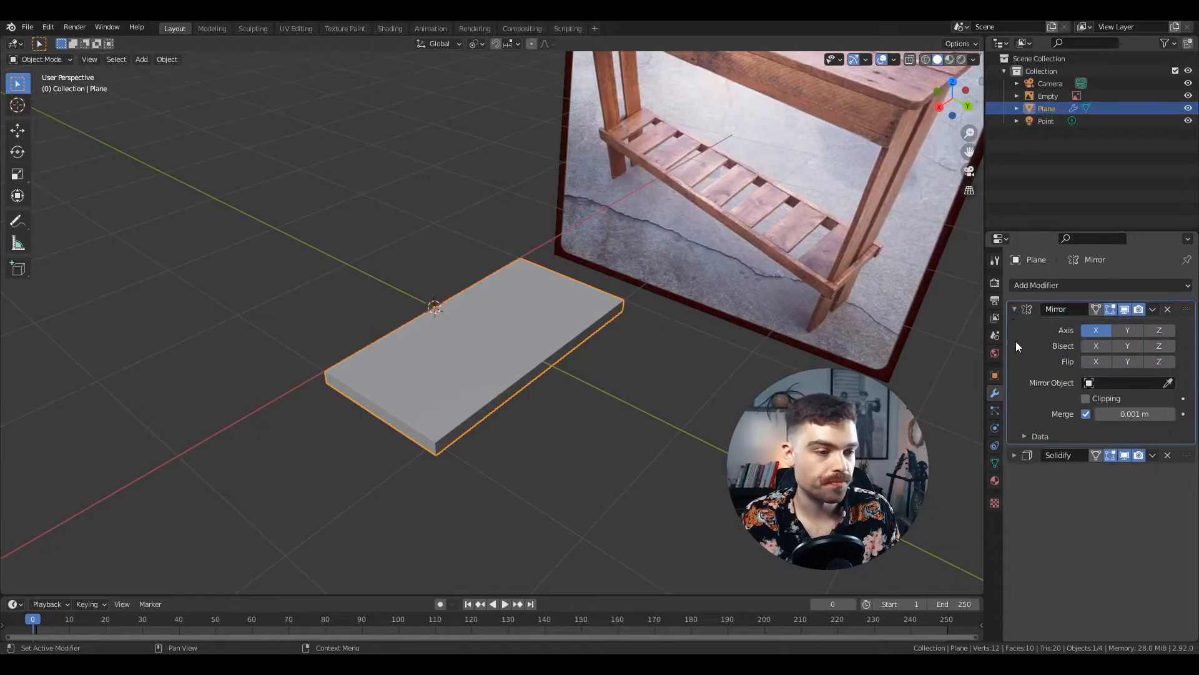
pyautogui.click(1096, 334)
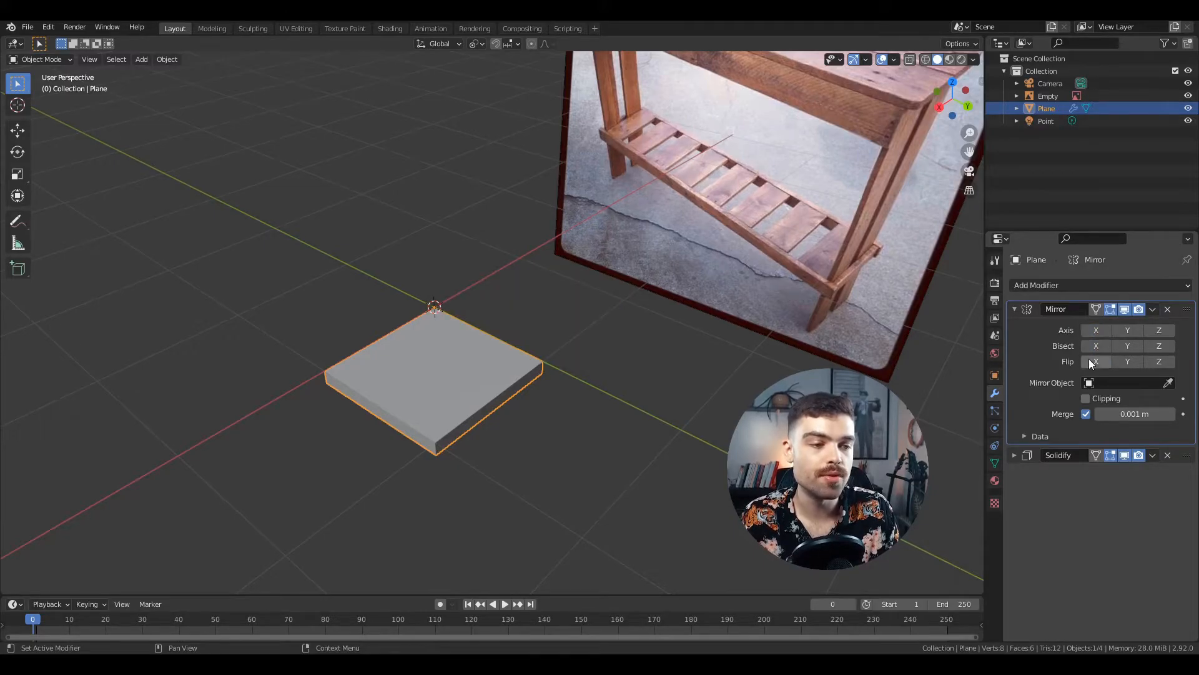
pyautogui.moveTo(595, 355); pyautogui.dragTo(572, 365, button='middle')
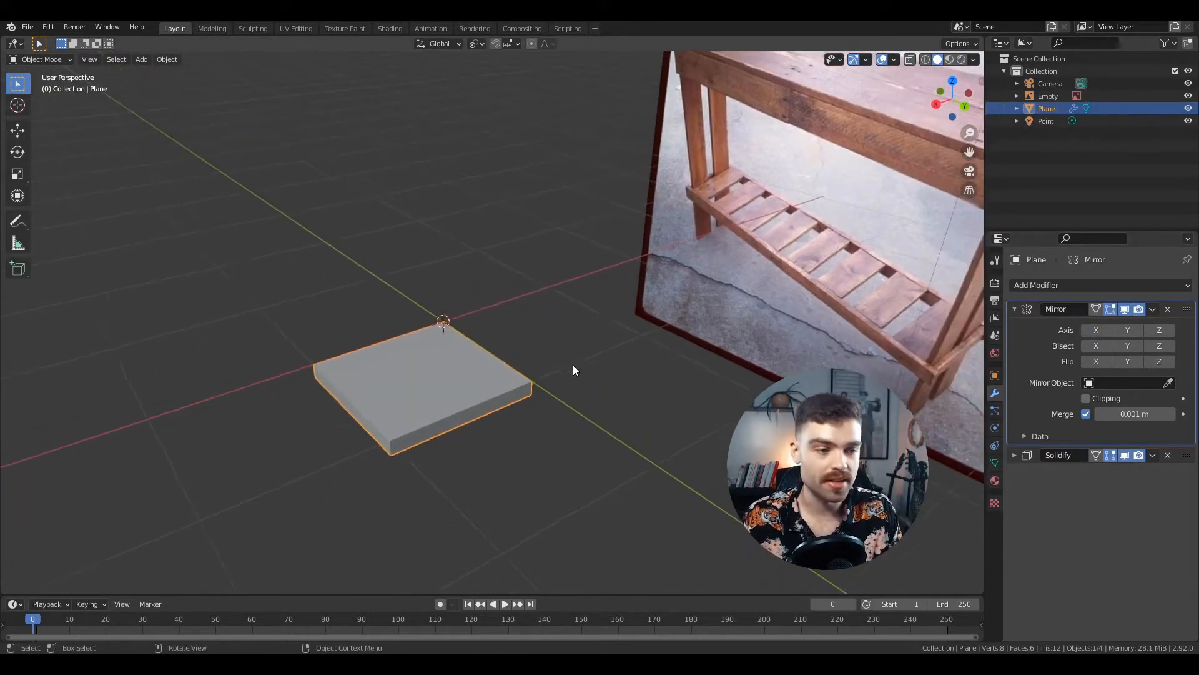
pyautogui.click(1130, 332)
# In Edit Mode, try moving the quarter plane's outer end edge along Z to test the Y mirroring
pyautogui.moveTo(375, 346)
pyautogui.mouseDown(button='middle')
pyautogui.moveTo(346, 348)
pyautogui.moveTo(371, 338)
pyautogui.mouseUp(button='middle')
pyautogui.press('Tab')
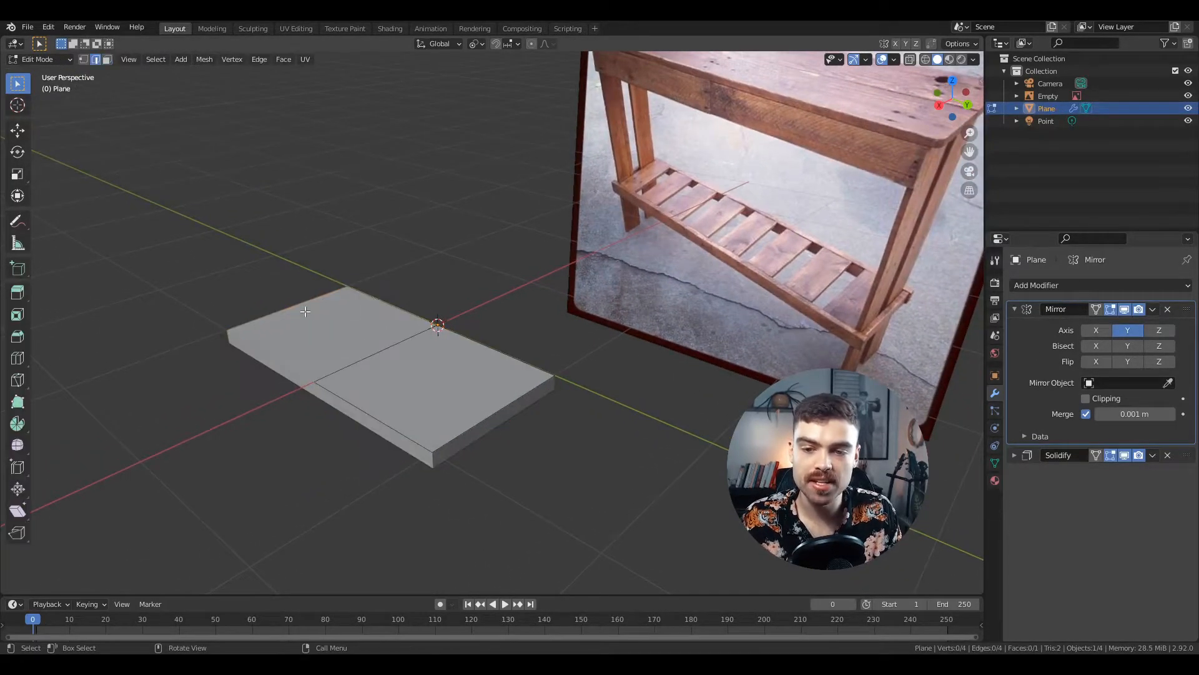
pyautogui.moveTo(445, 409); pyautogui.dragTo(476, 406, button='middle')
pyautogui.click(512, 413)
pyautogui.press('g')
pyautogui.press('z')
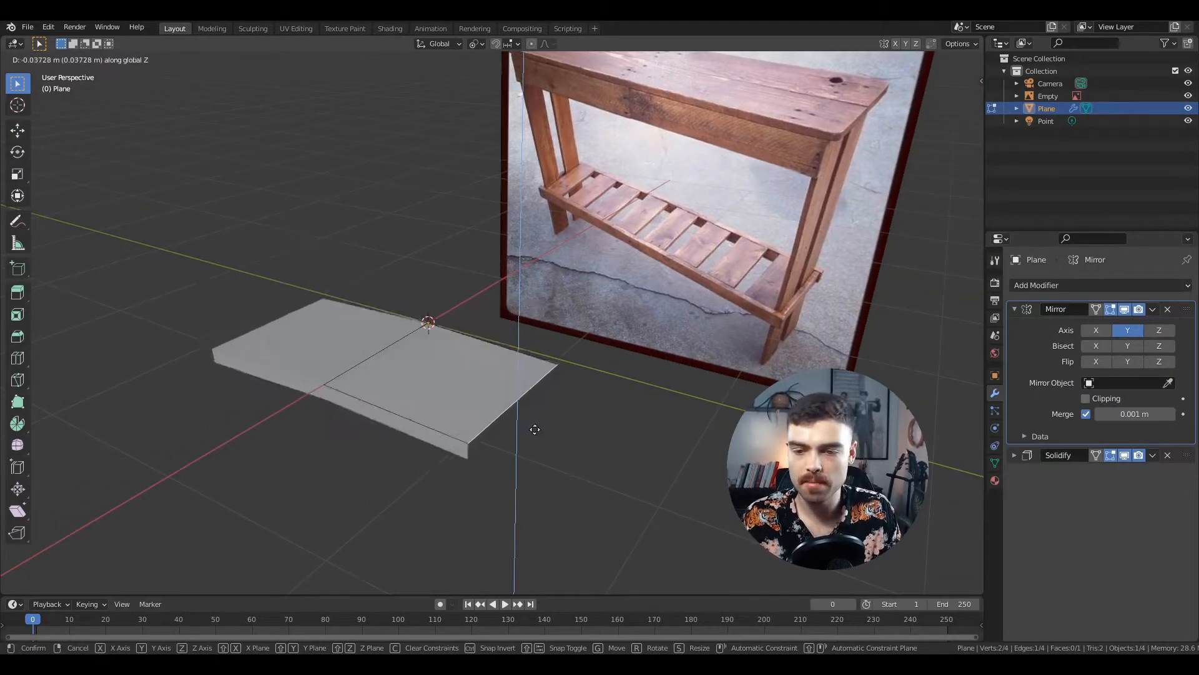
pyautogui.rightClick(544, 348)
pyautogui.moveTo(553, 357); pyautogui.dragTo(538, 372, button='middle')
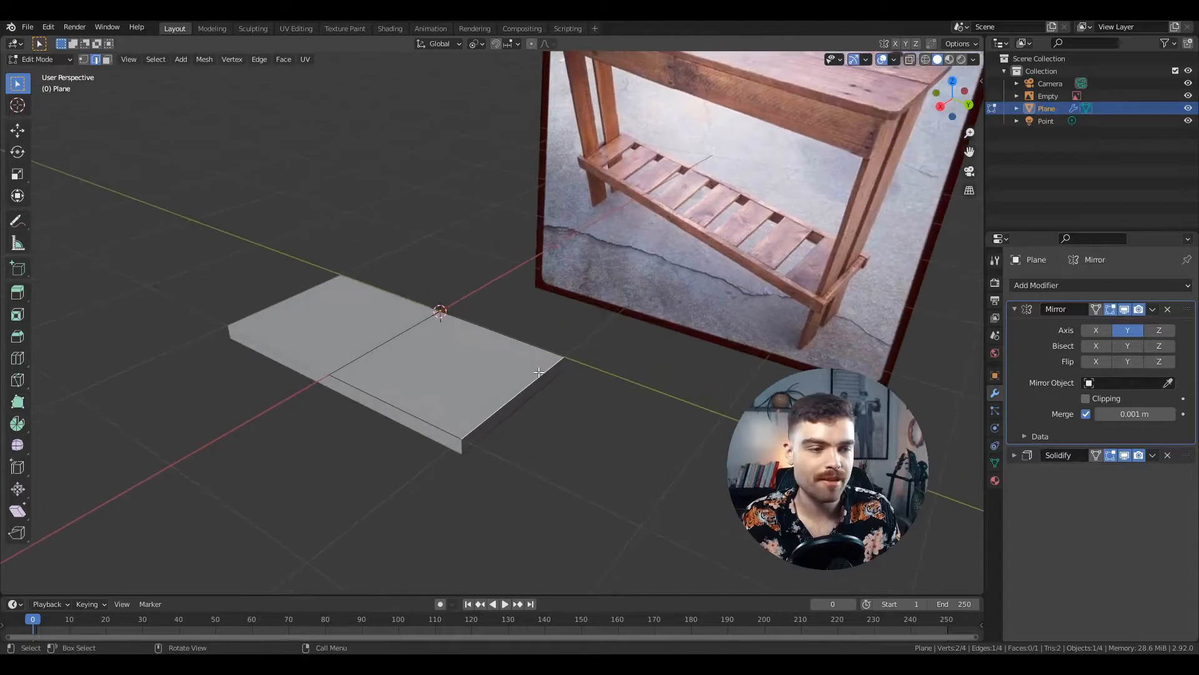
# Return to Object Mode and enable the Mirror modifier's X axis in addition to Y
pyautogui.press('Tab')
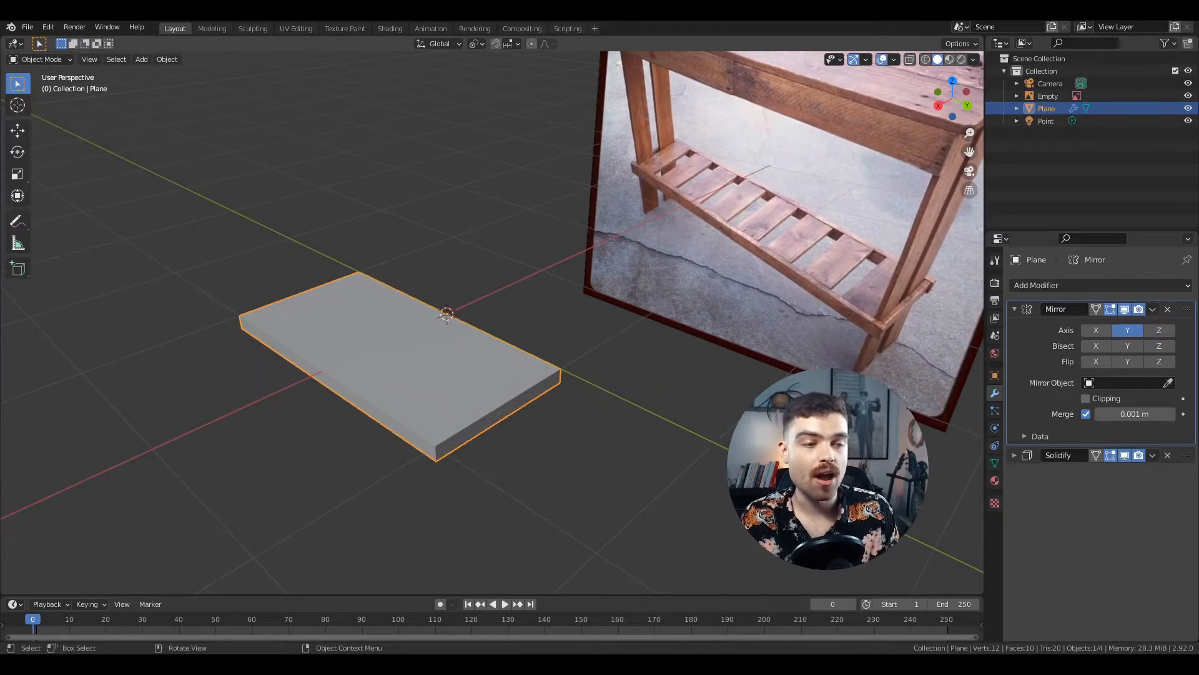
pyautogui.click(1094, 332)
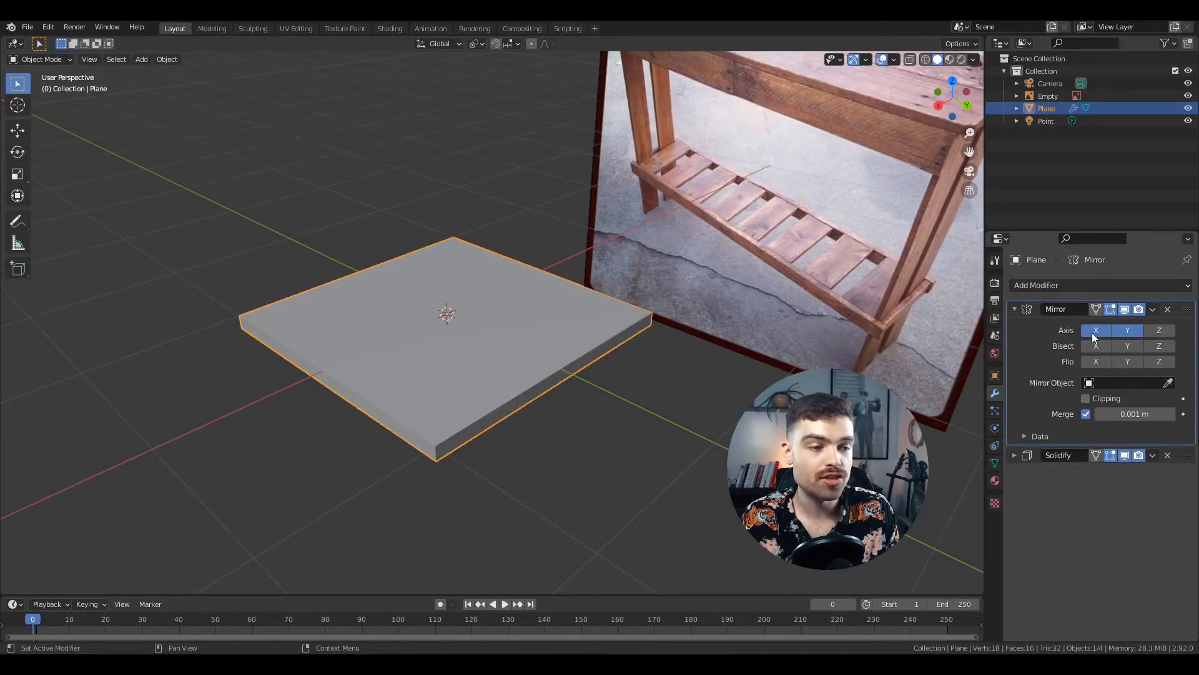
pyautogui.moveTo(555, 324); pyautogui.dragTo(515, 365, button='middle')
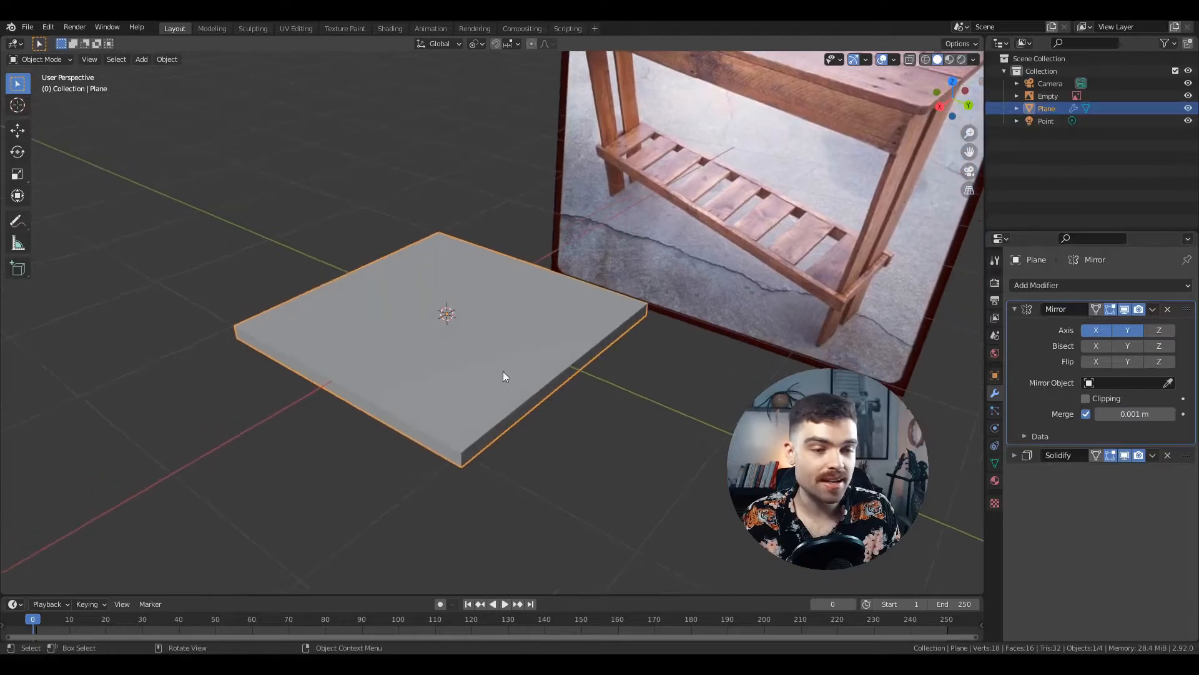
# In Edit Mode, try moving the quarter plane's outer corner vertex freely to test mirroring on both axes
pyautogui.press('Tab')
pyautogui.click(464, 451)
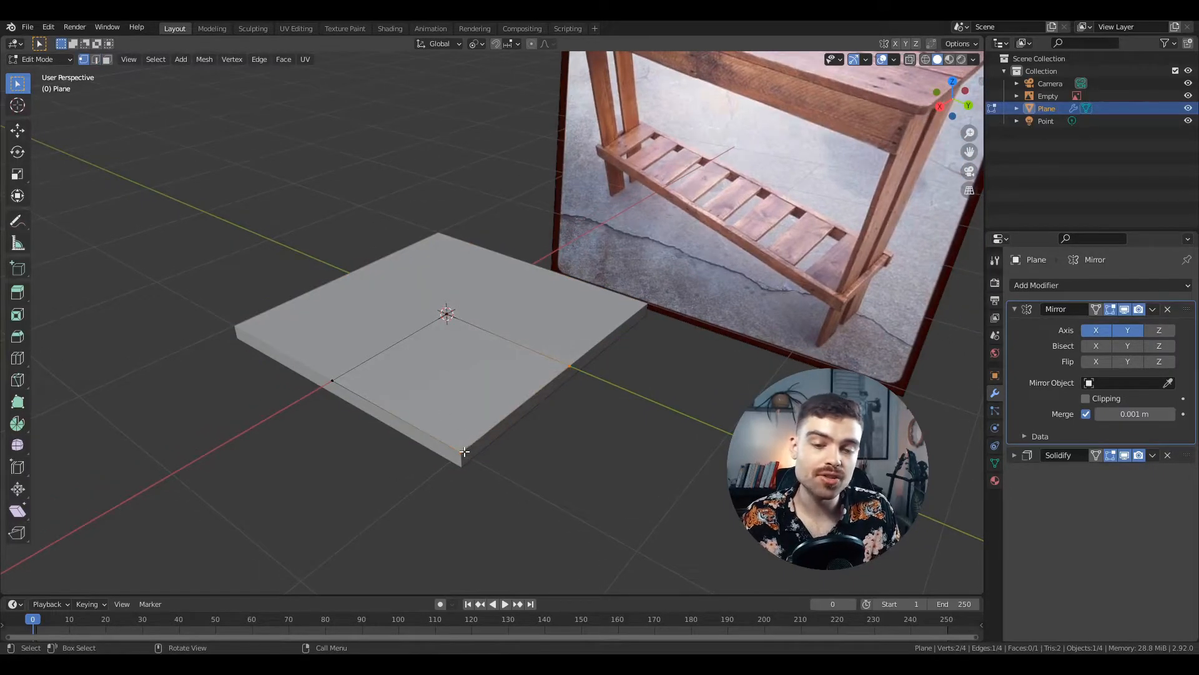
pyautogui.moveTo(538, 437); pyautogui.dragTo(543, 435, button='middle')
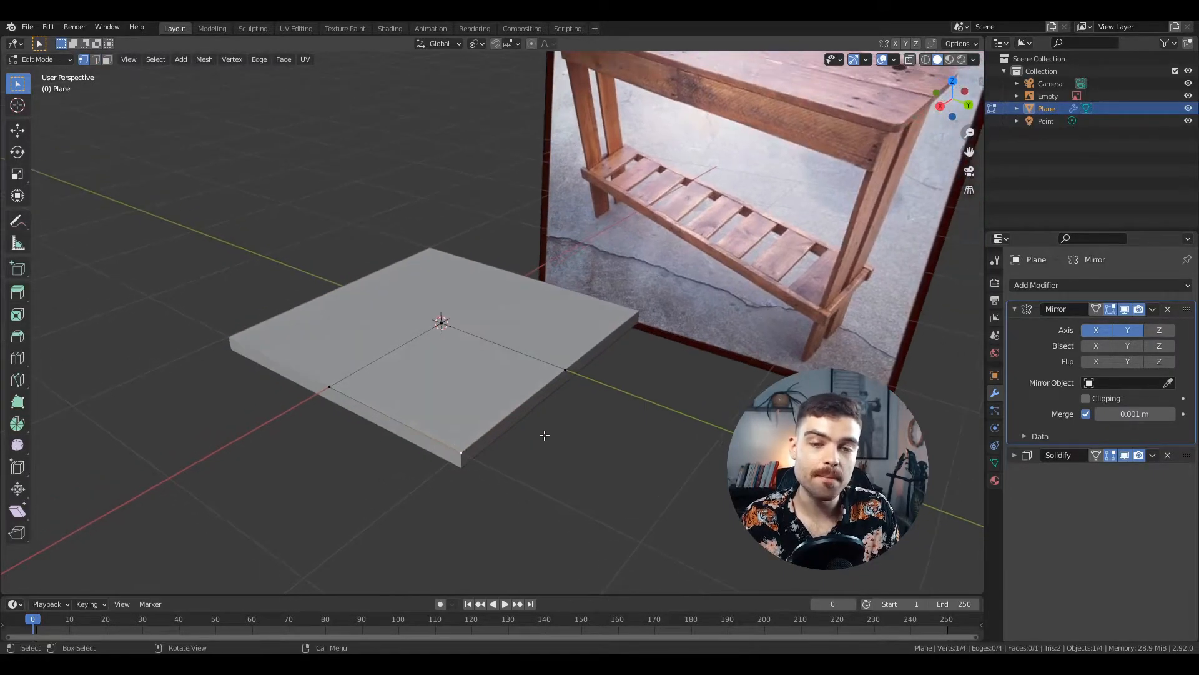
pyautogui.press('g')
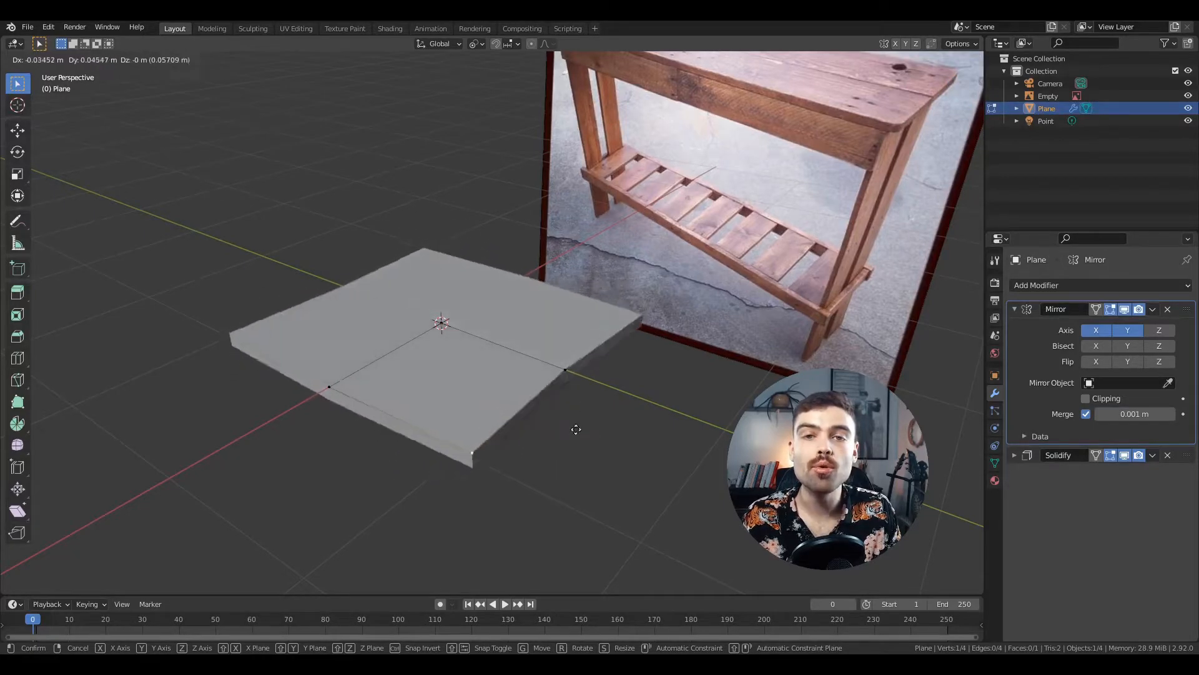
pyautogui.rightClick(577, 398)
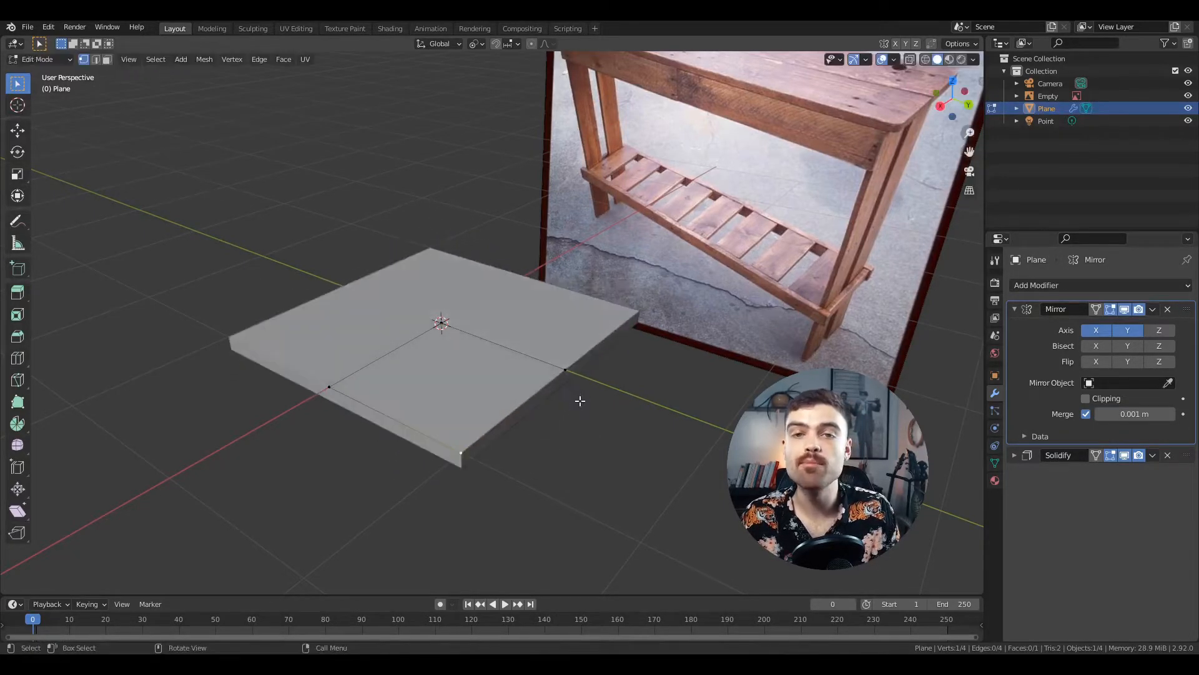
# Move the quarter plane's long outer edge inward along X to narrow the slab into a plank
pyautogui.keyDown('shift'); pyautogui.moveTo(582, 402); pyautogui.dragTo(575, 402, button='middle'); pyautogui.keyUp('shift')
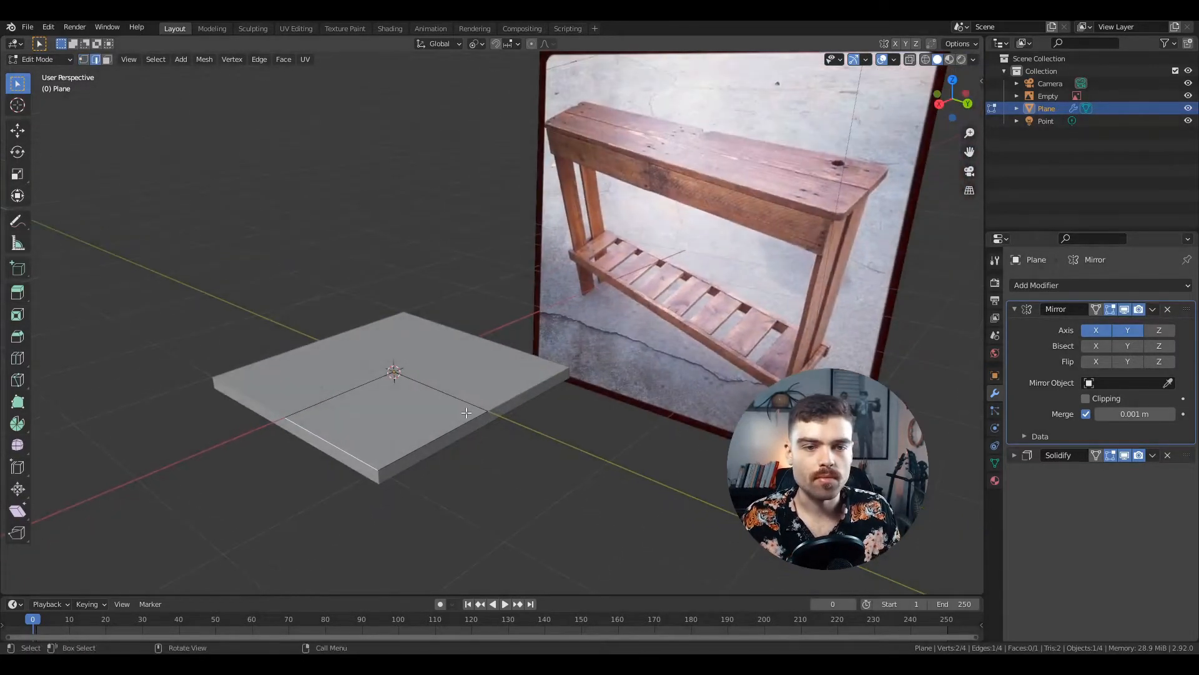
pyautogui.press('g')
pyautogui.press('x')
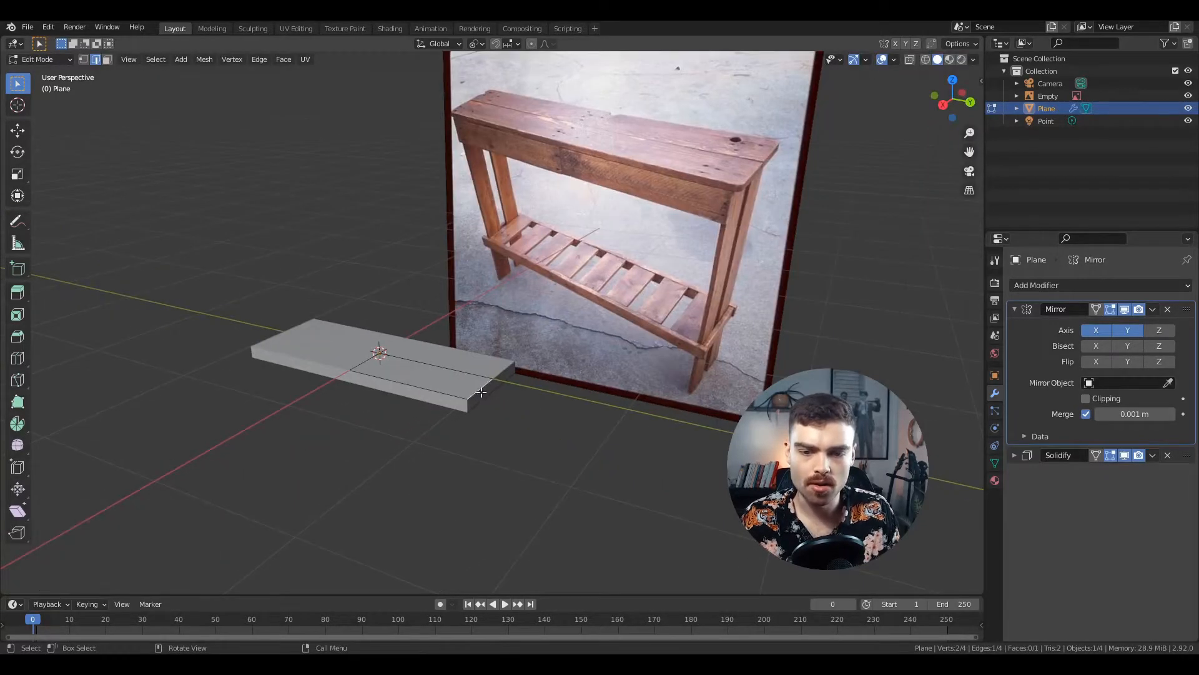
# Lengthen the plank by moving its end edge outward along Y, narrow it along X with the long edge, and return to Object Mode
pyautogui.press('g')
pyautogui.press('y')
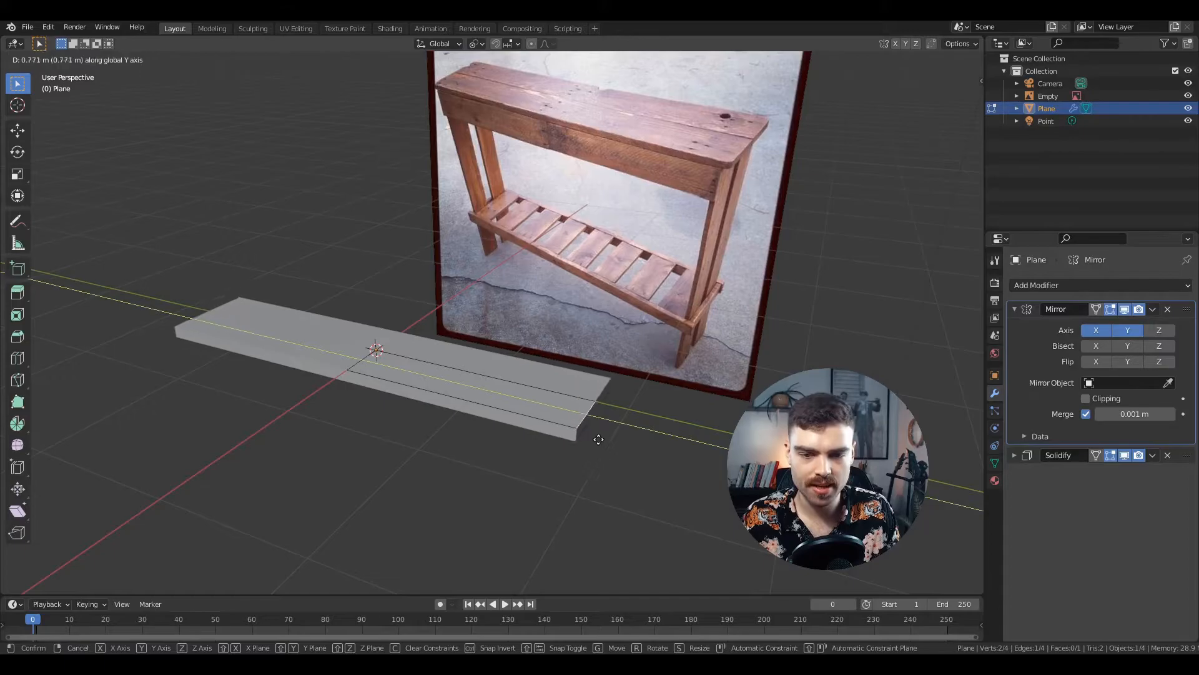
pyautogui.press('g')
pyautogui.press('x')
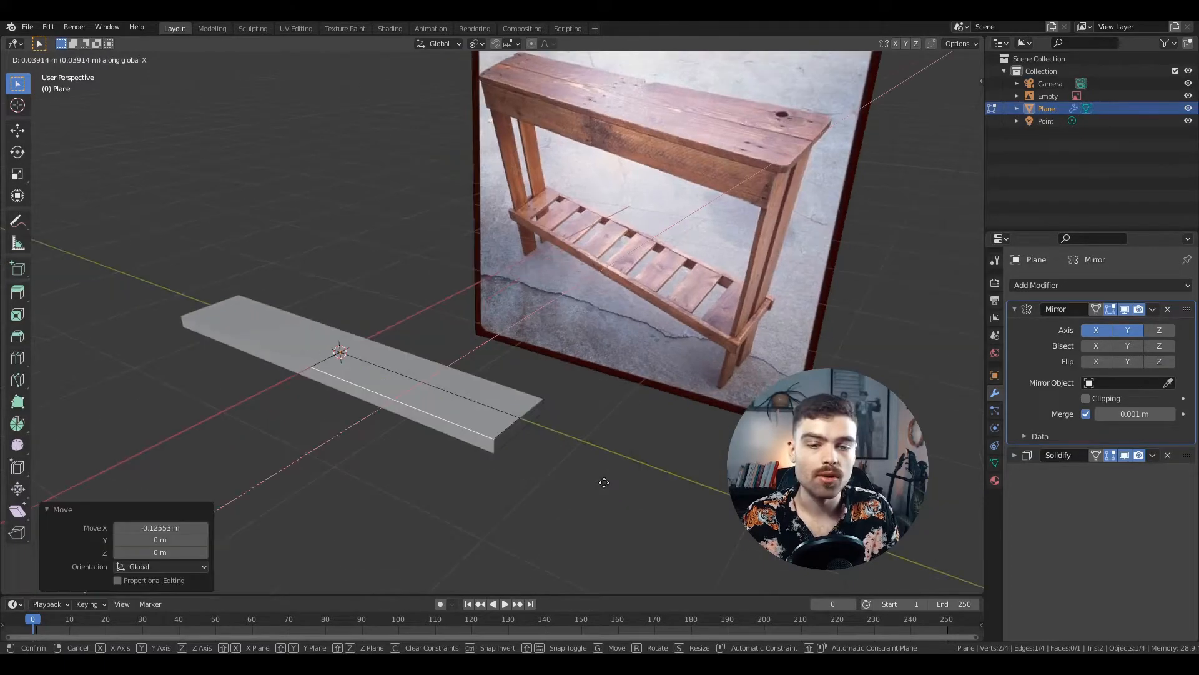
pyautogui.click(599, 480)
pyautogui.press('g')
pyautogui.press('x')
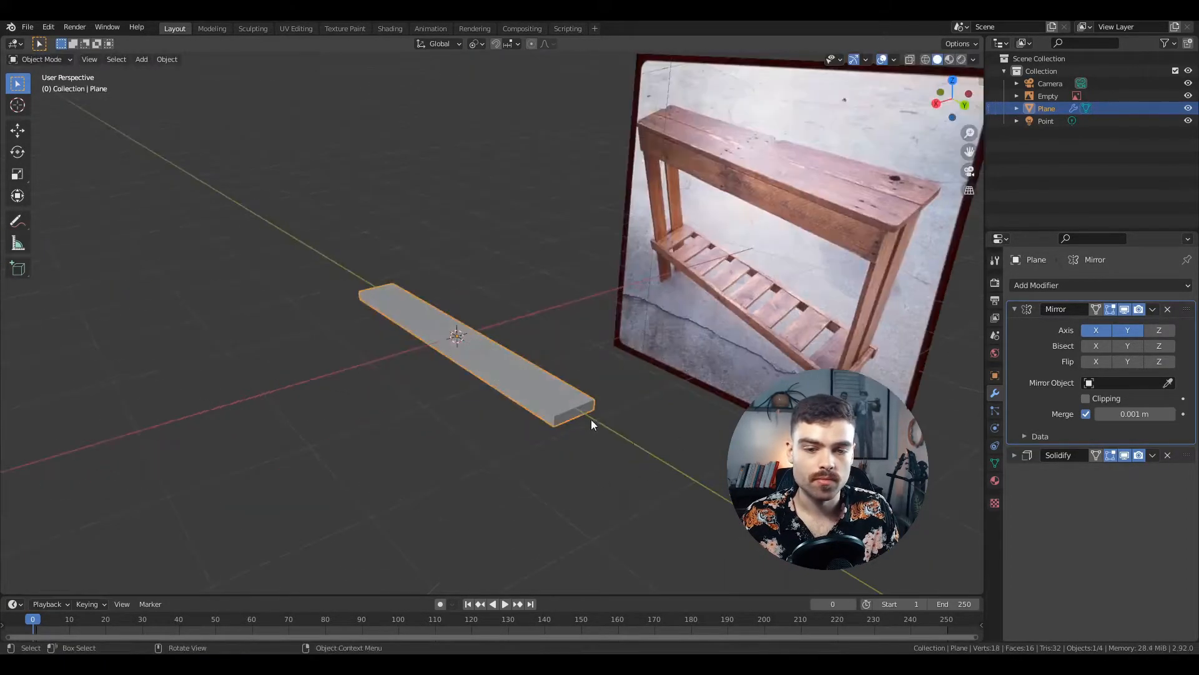
# Set the Solidify modifier's thickness to 0.071 m to thin the plank
pyautogui.moveTo(591, 419); pyautogui.dragTo(681, 339, button='middle')
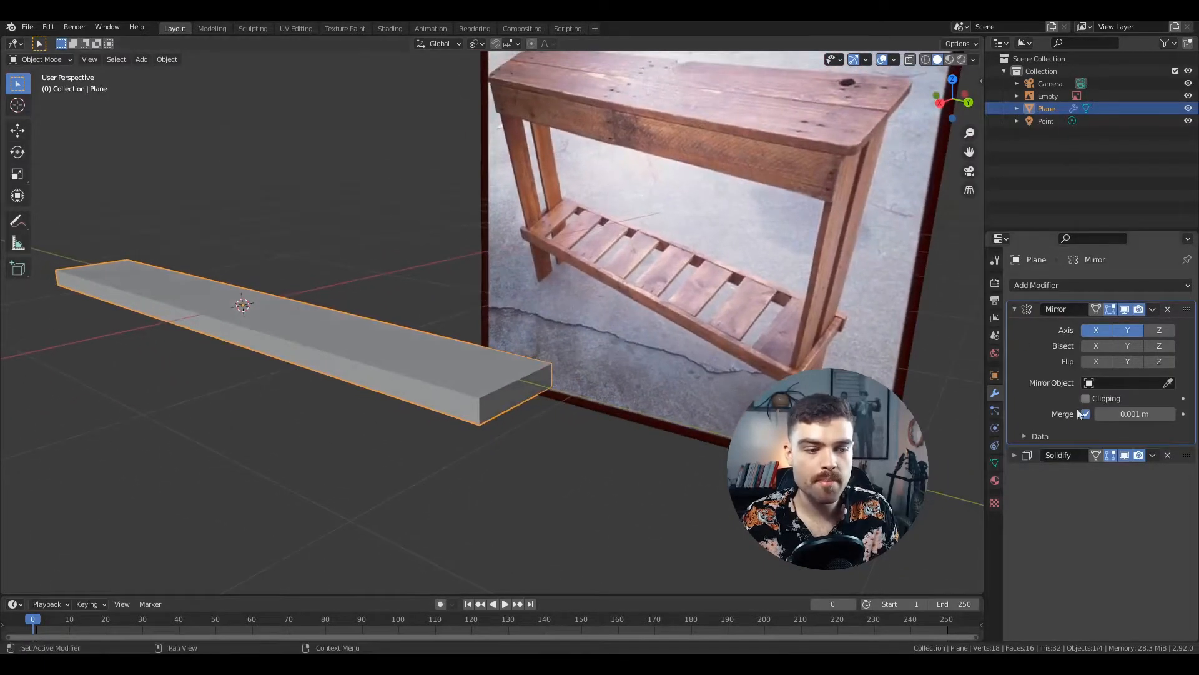
pyautogui.click(1013, 455)
pyautogui.moveTo(1124, 494); pyautogui.dragTo(1097, 493)
pyautogui.moveTo(1097, 493); pyautogui.dragTo(1100, 494)
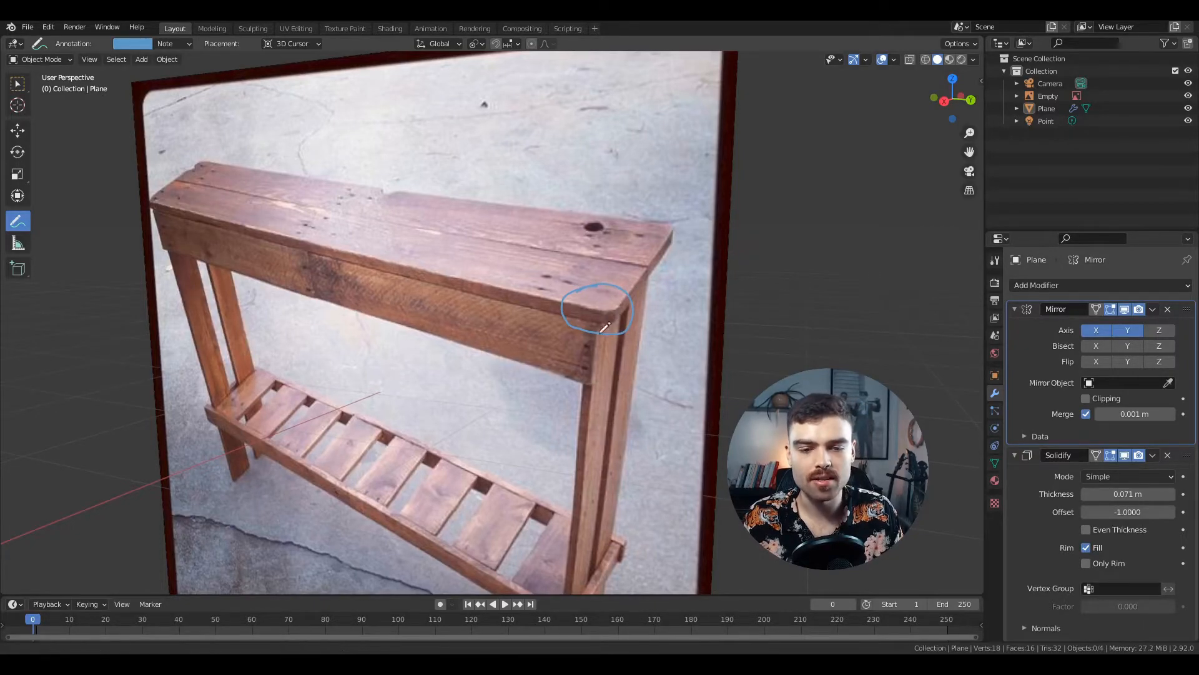
# Examine the plank's end corners and edges against the rounded tabletop corner in the reference image
pyautogui.scroll(-5, 538, 156)
pyautogui.moveTo(321, 378); pyautogui.dragTo(278, 417, button='middle')
pyautogui.scroll(6, 279, 417)
pyautogui.moveTo(286, 274); pyautogui.dragTo(299, 273, button='middle')
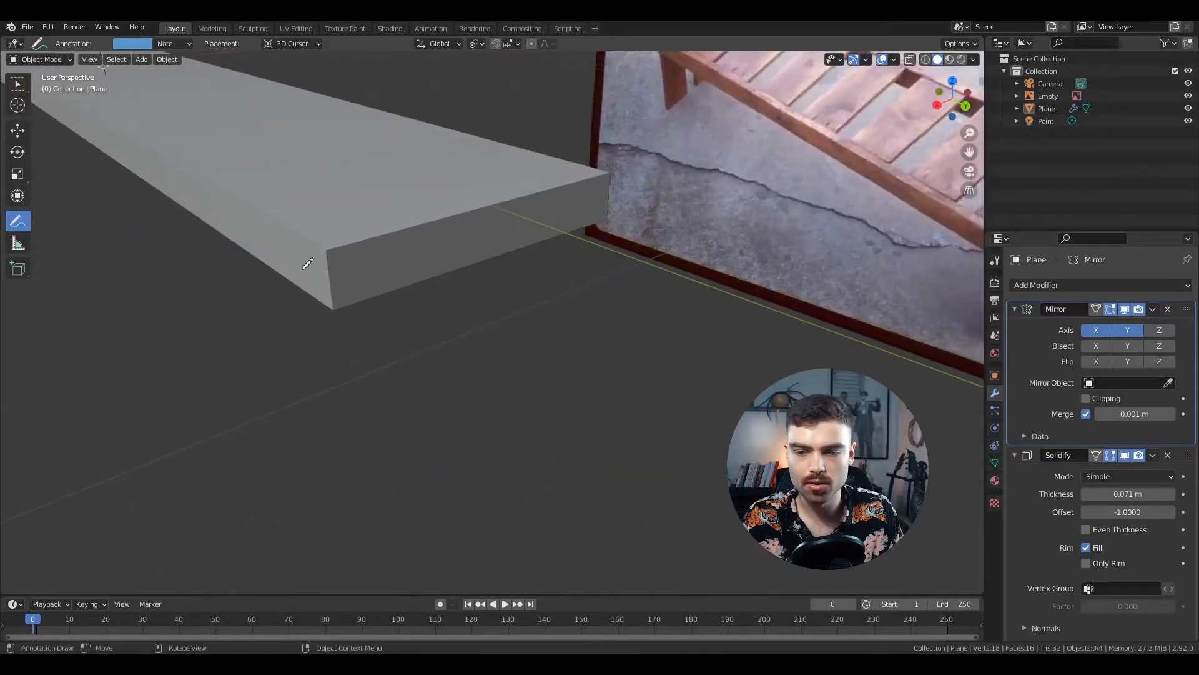
pyautogui.scroll(-5, 346, 243)
pyautogui.moveTo(332, 343); pyautogui.dragTo(352, 397, button='middle')
pyautogui.scroll(4, 350, 397)
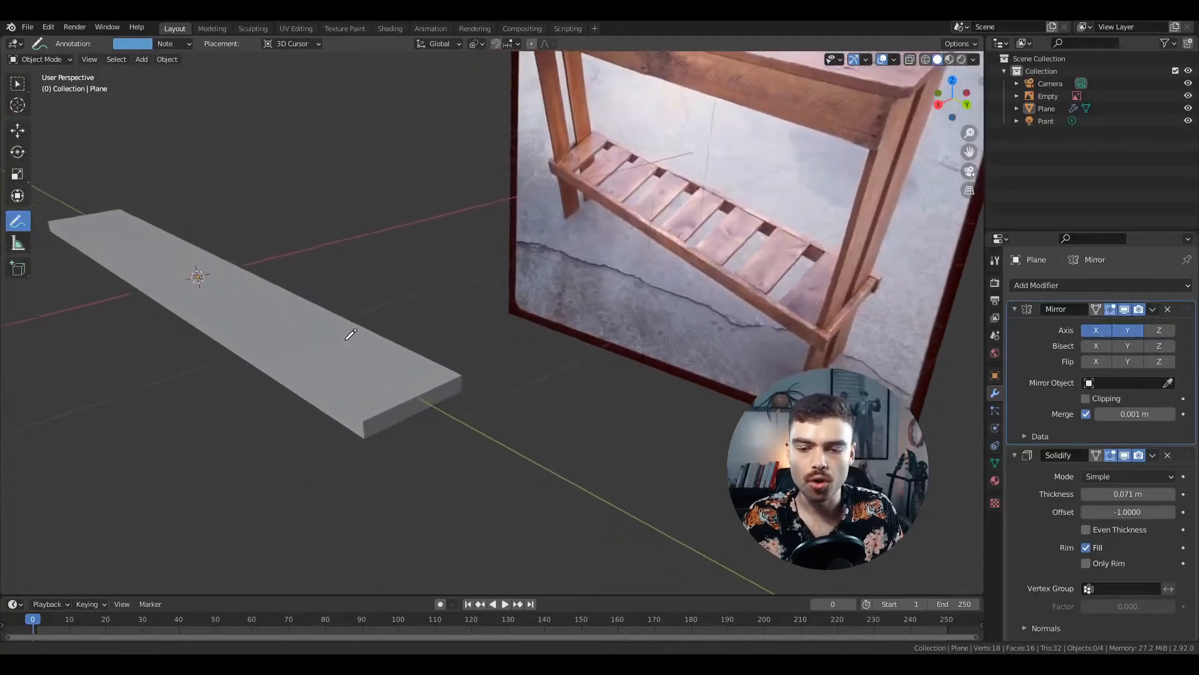
# Select the plank and add a Bevel modifier after Mirror and Solidify
pyautogui.click(17, 84)
pyautogui.click(395, 414)
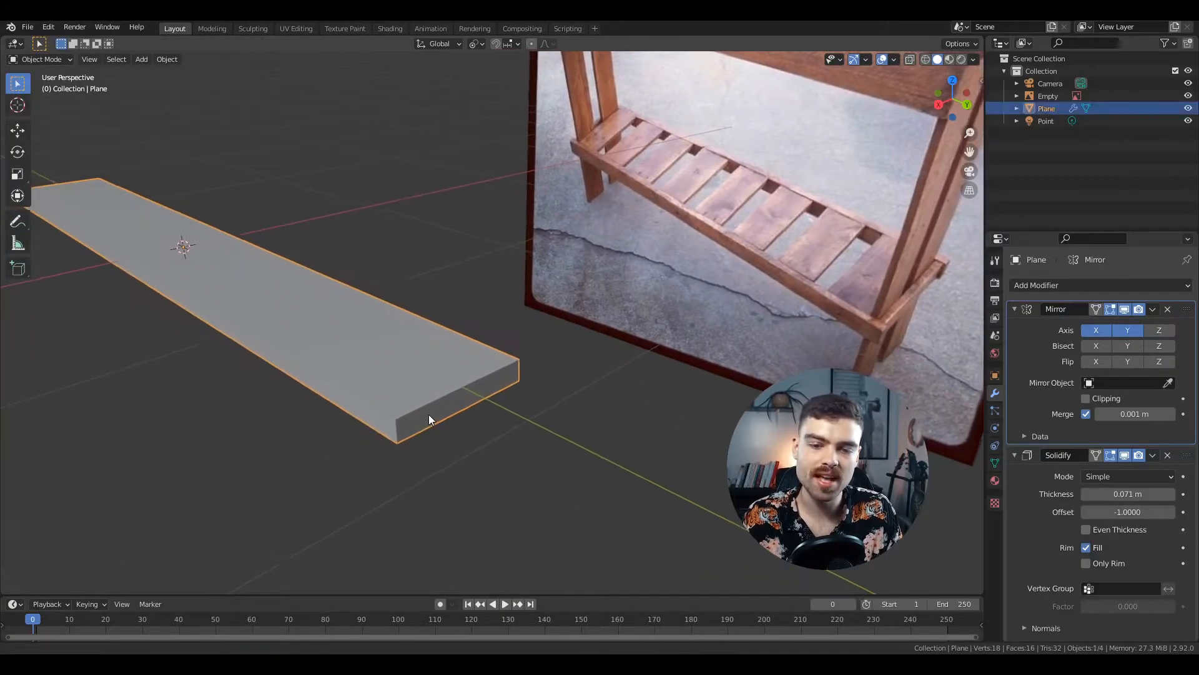
pyautogui.moveTo(427, 414); pyautogui.dragTo(553, 421, button='middle')
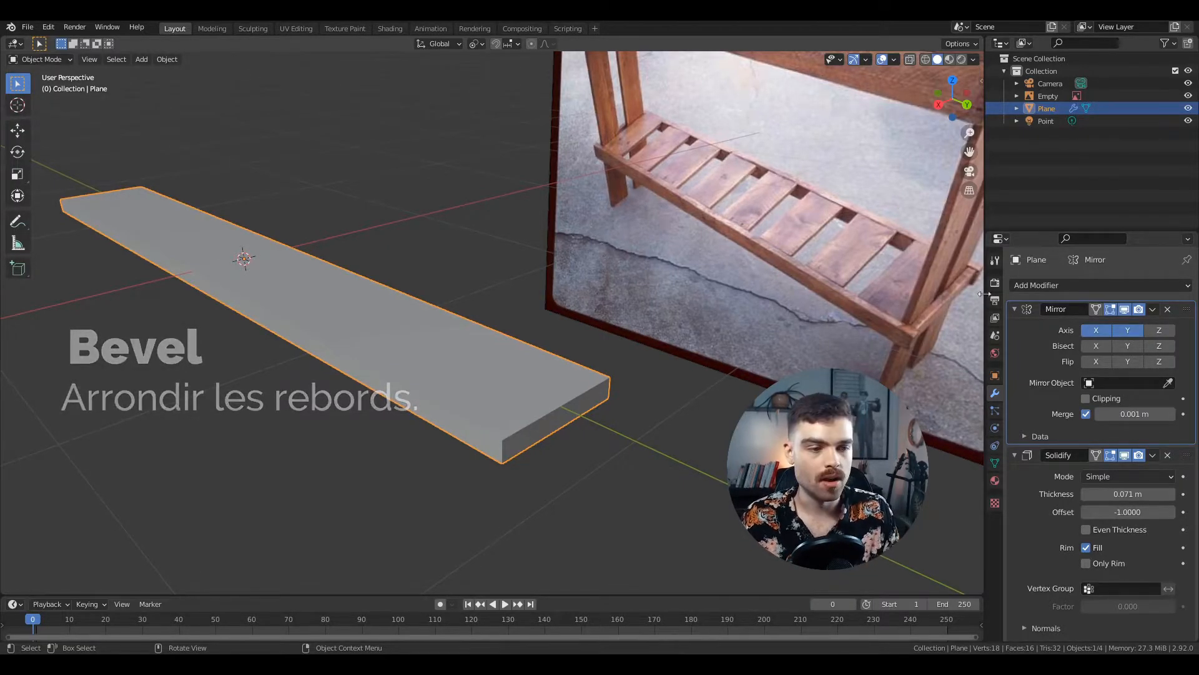
pyautogui.click(1014, 308)
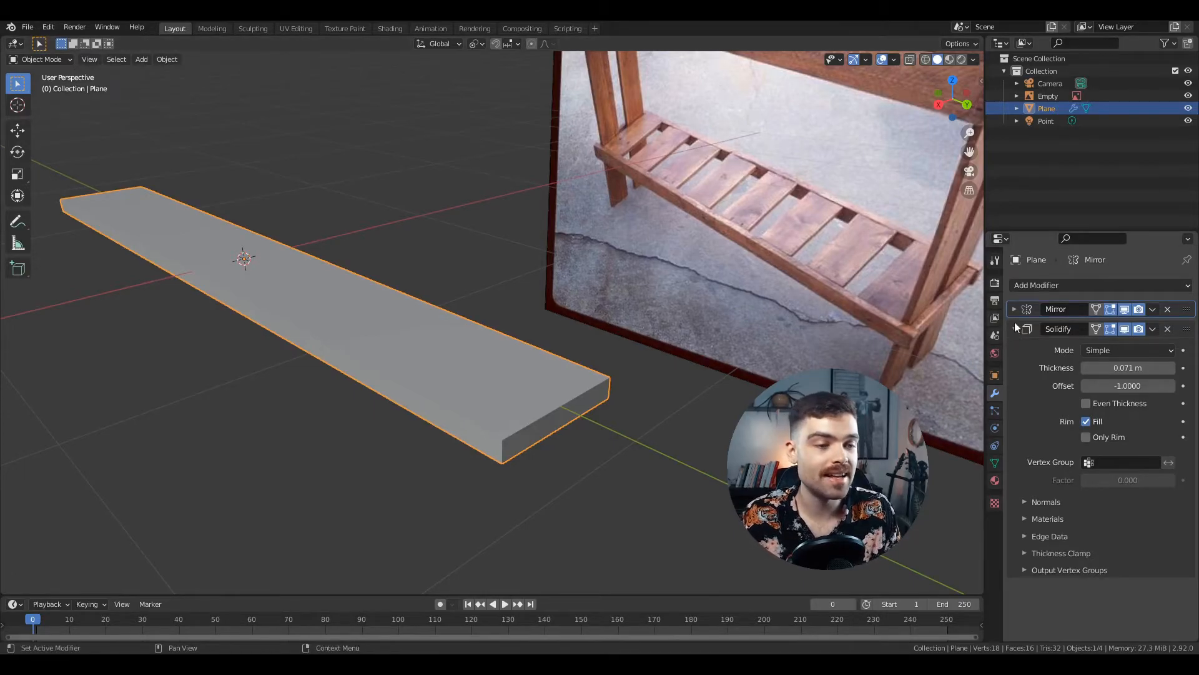
pyautogui.click(1014, 329)
pyautogui.click(1113, 285)
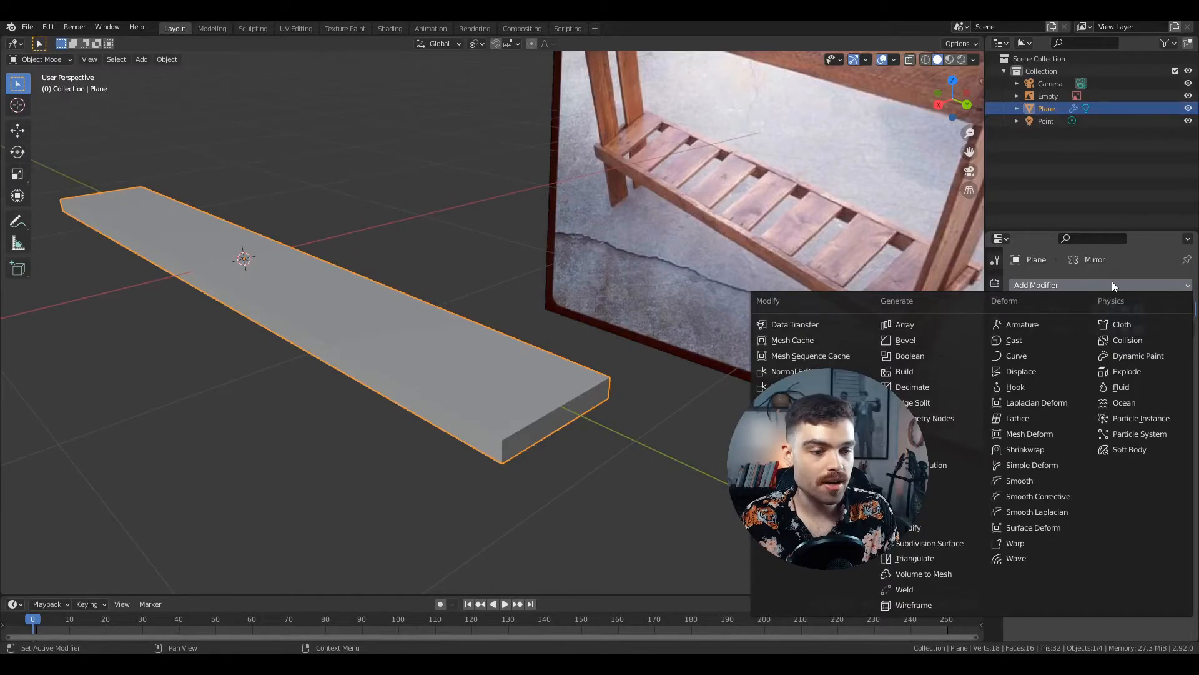
pyautogui.click(910, 344)
pyautogui.moveTo(537, 400); pyautogui.dragTo(648, 414, button='middle')
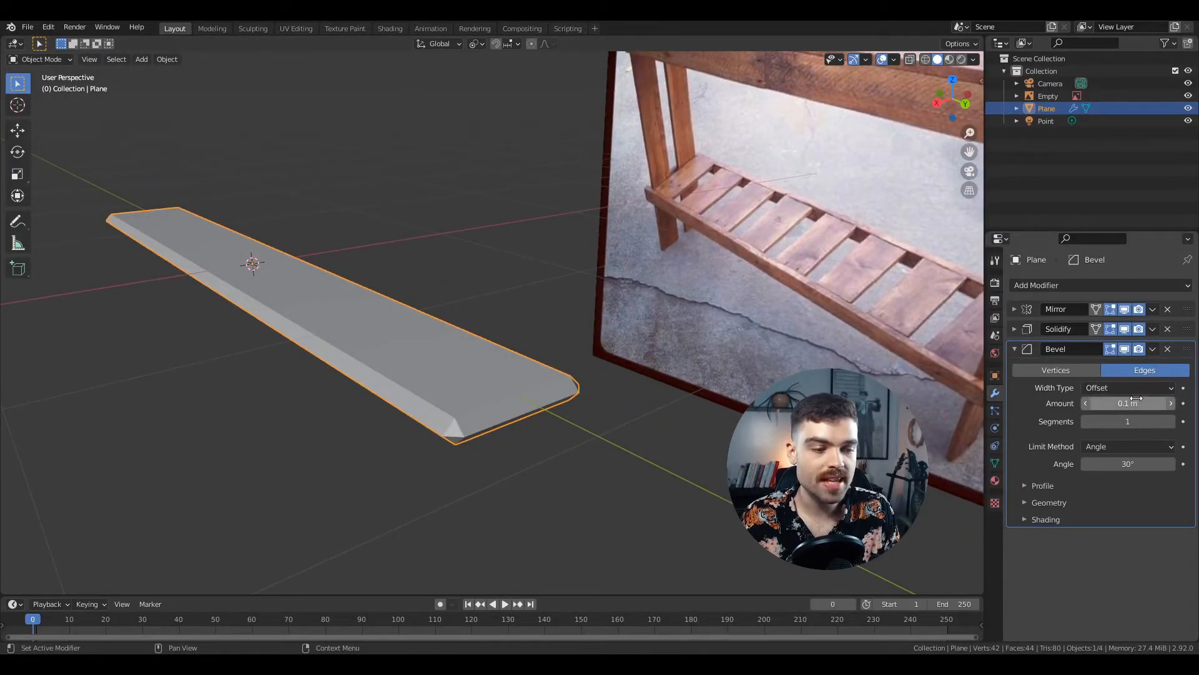
# Set the Bevel amount to 0.007 m and its segments to 4 to soften the plank's edges
pyautogui.moveTo(1127, 403); pyautogui.dragTo(1102, 402)
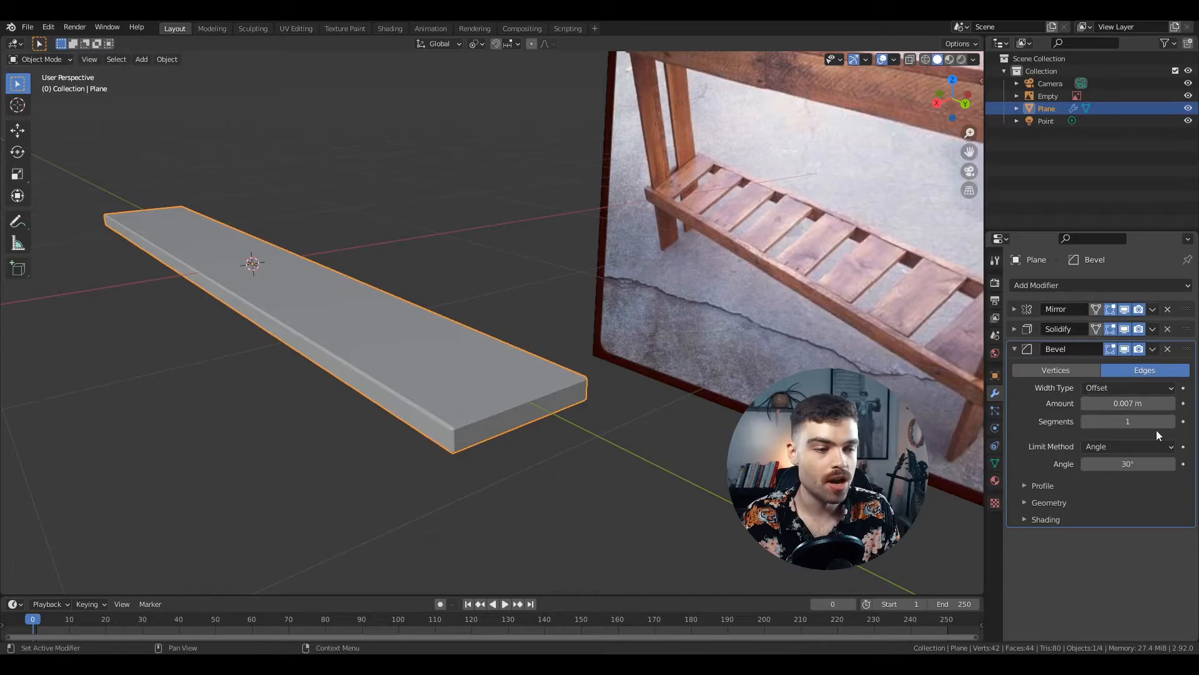
pyautogui.click(1170, 422)
pyautogui.click(1170, 422)
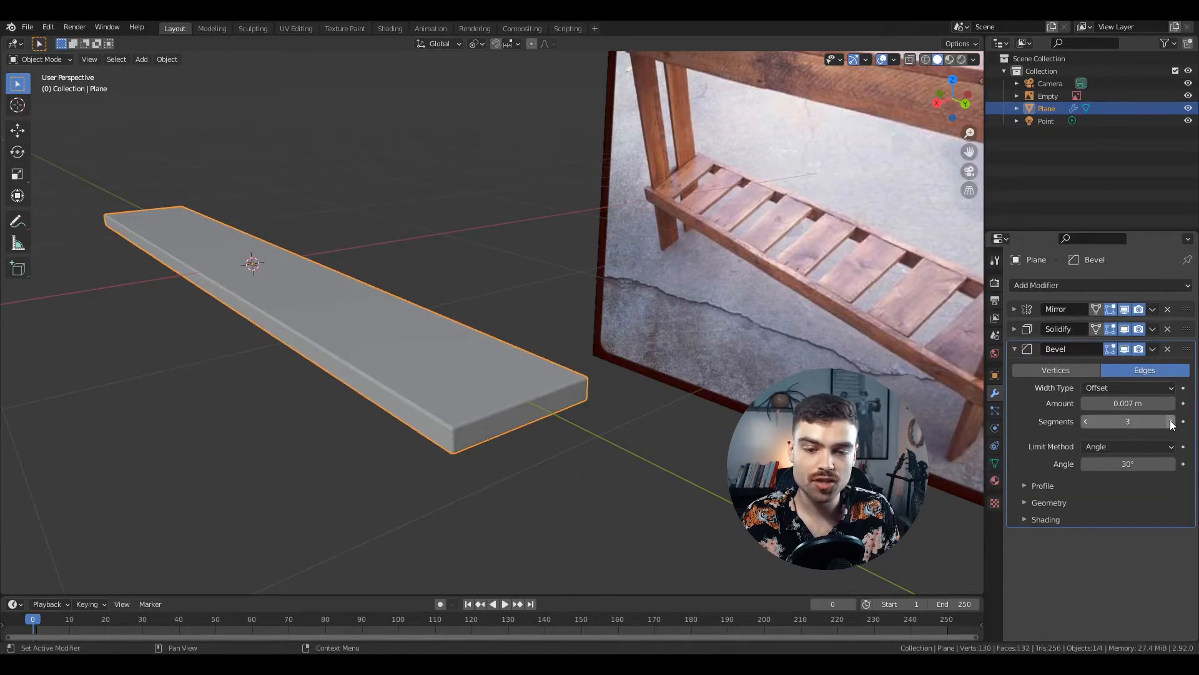
pyautogui.keyDown('ctrl'); pyautogui.moveTo(469, 431); pyautogui.dragTo(468, 359, button='middle'); pyautogui.keyUp('ctrl')
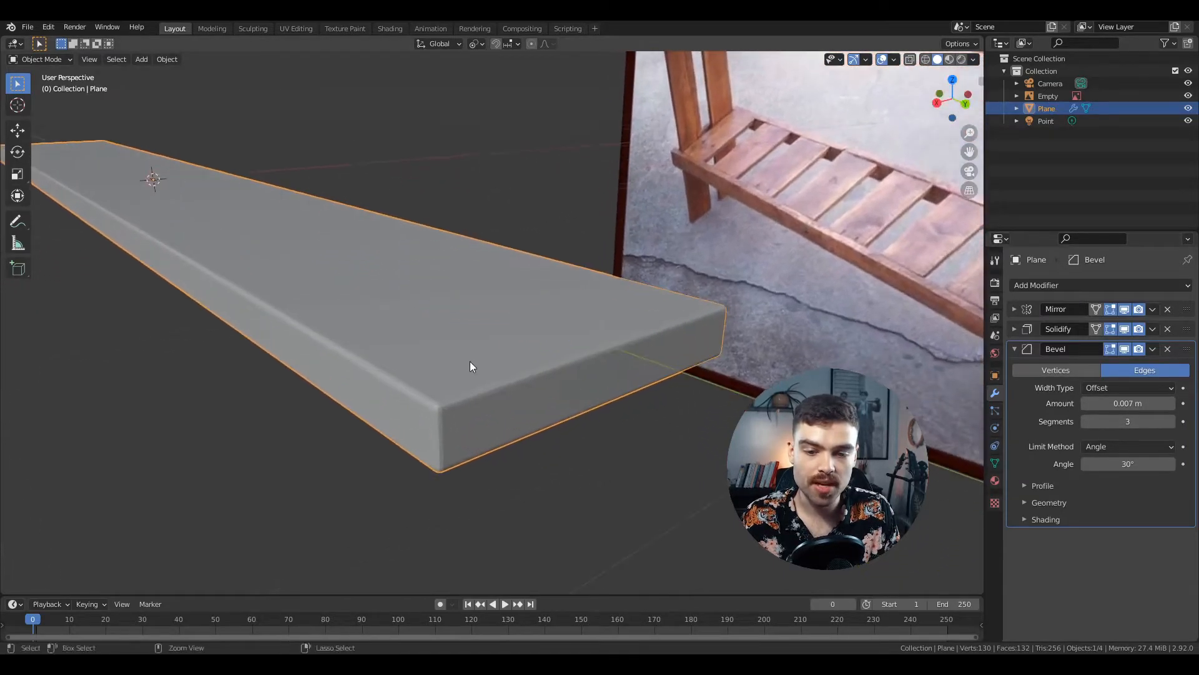
pyautogui.click(1171, 421)
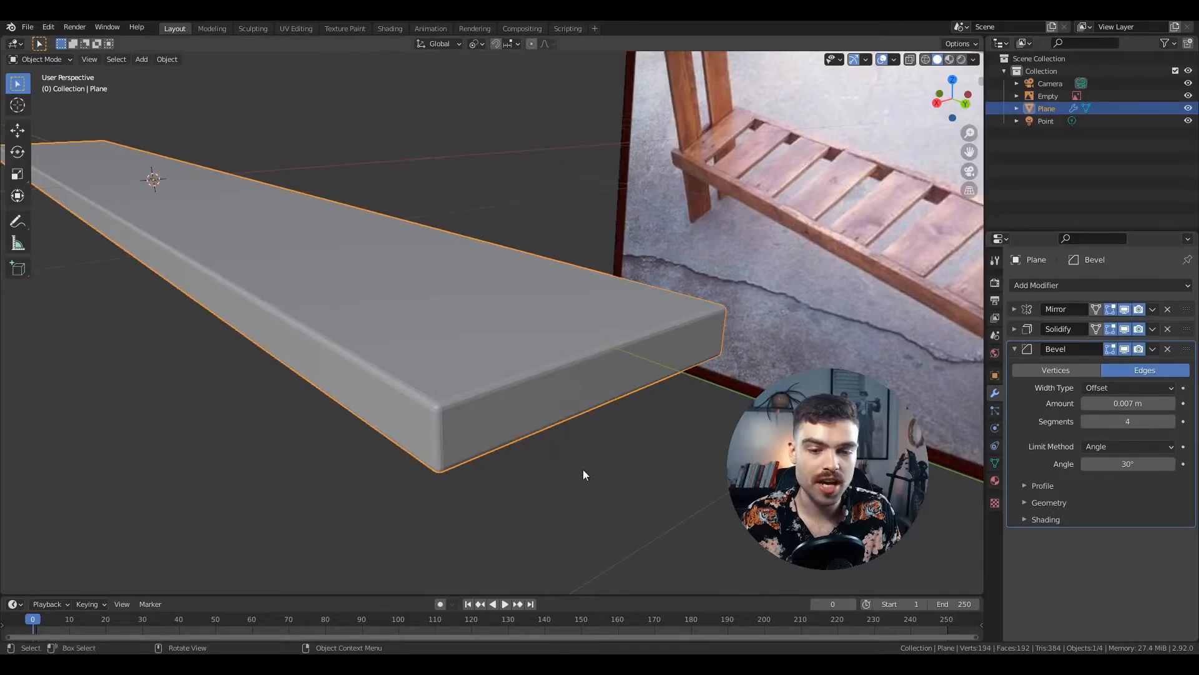
# Try a Bevel amount of 0.003 m and compare the plank with the table's rounded corner in the reference image
pyautogui.scroll(-4, 584, 456)
pyautogui.moveTo(1149, 405)
pyautogui.mouseDown()
pyautogui.moveTo(1162, 405)
pyautogui.moveTo(1126, 404)
pyautogui.mouseUp()
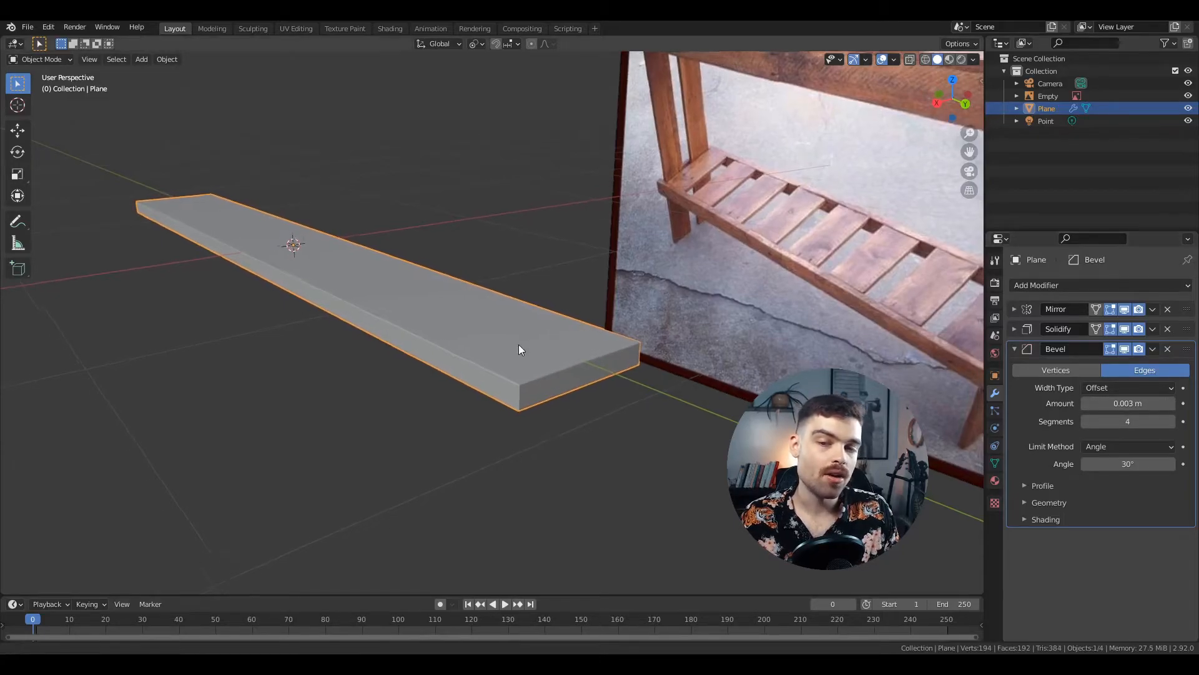
pyautogui.scroll(-3, 512, 461)
pyautogui.keyDown('shift'); pyautogui.moveTo(663, 335); pyautogui.dragTo(594, 331, button='middle'); pyautogui.keyUp('shift')
pyautogui.moveTo(815, 204)
pyautogui.keyDown('ctrl'); pyautogui.mouseDown(button='middle')
pyautogui.moveTo(849, 107)
pyautogui.moveTo(856, 147)
pyautogui.moveTo(816, 197)
pyautogui.mouseUp(button='middle'); pyautogui.keyUp('ctrl')
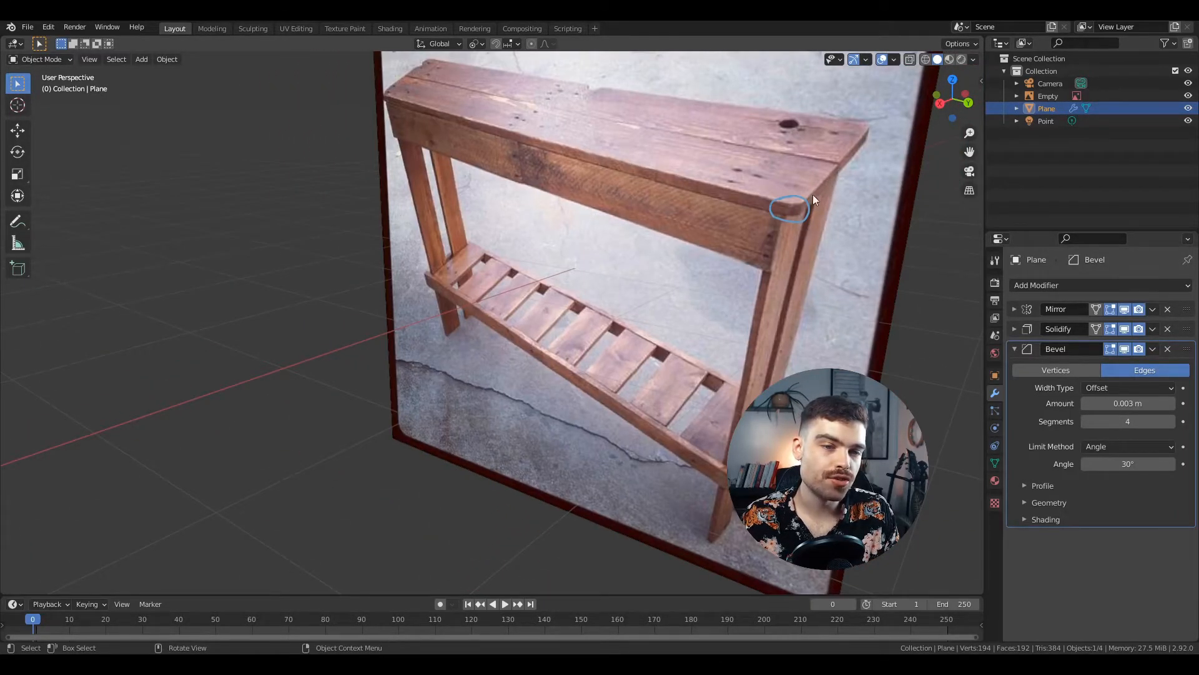
pyautogui.hotkey('ctrl', 'z')
# Set the Bevel amount to 0.022 m and check the plank's rounded end corners
pyautogui.keyDown('ctrl'); pyautogui.moveTo(783, 199); pyautogui.dragTo(606, 463, button='middle'); pyautogui.keyUp('ctrl')
pyautogui.moveTo(496, 465)
pyautogui.keyDown('ctrl'); pyautogui.mouseDown(button='middle')
pyautogui.moveTo(503, 384)
pyautogui.moveTo(482, 403)
pyautogui.mouseUp(button='middle'); pyautogui.keyUp('ctrl')
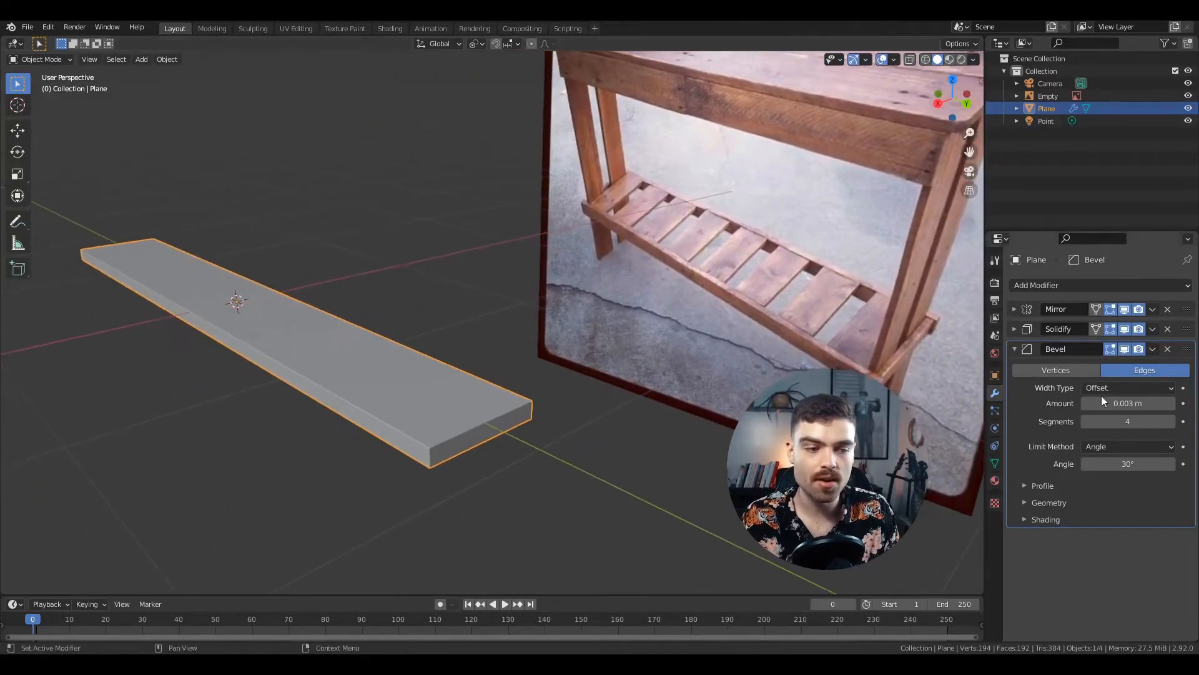
pyautogui.moveTo(1121, 403); pyautogui.dragTo(1143, 403)
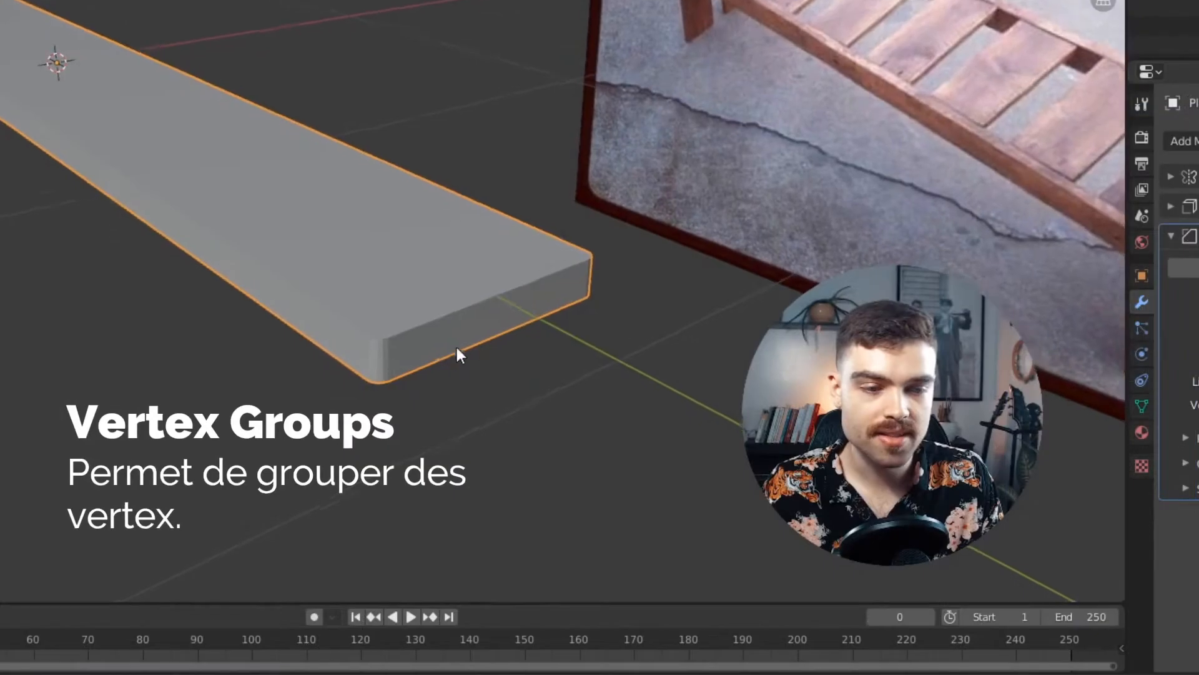
pyautogui.moveTo(456, 347); pyautogui.dragTo(528, 325, button='middle')
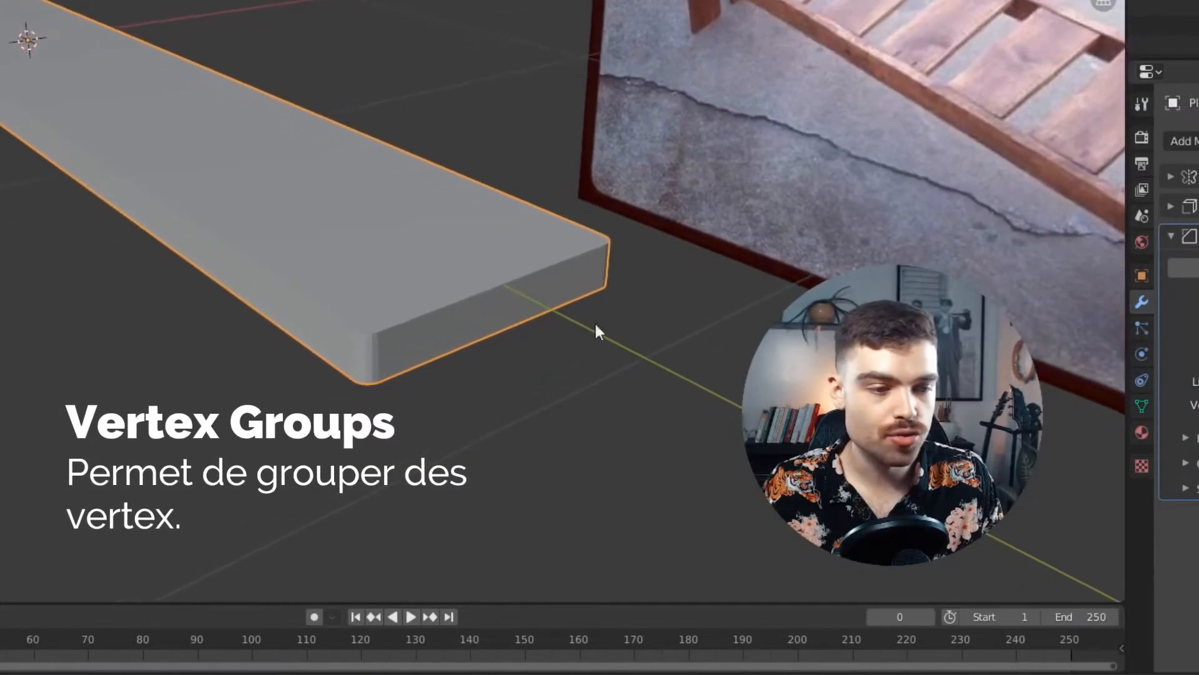
pyautogui.moveTo(1193, 324); pyautogui.dragTo(1193, 324)
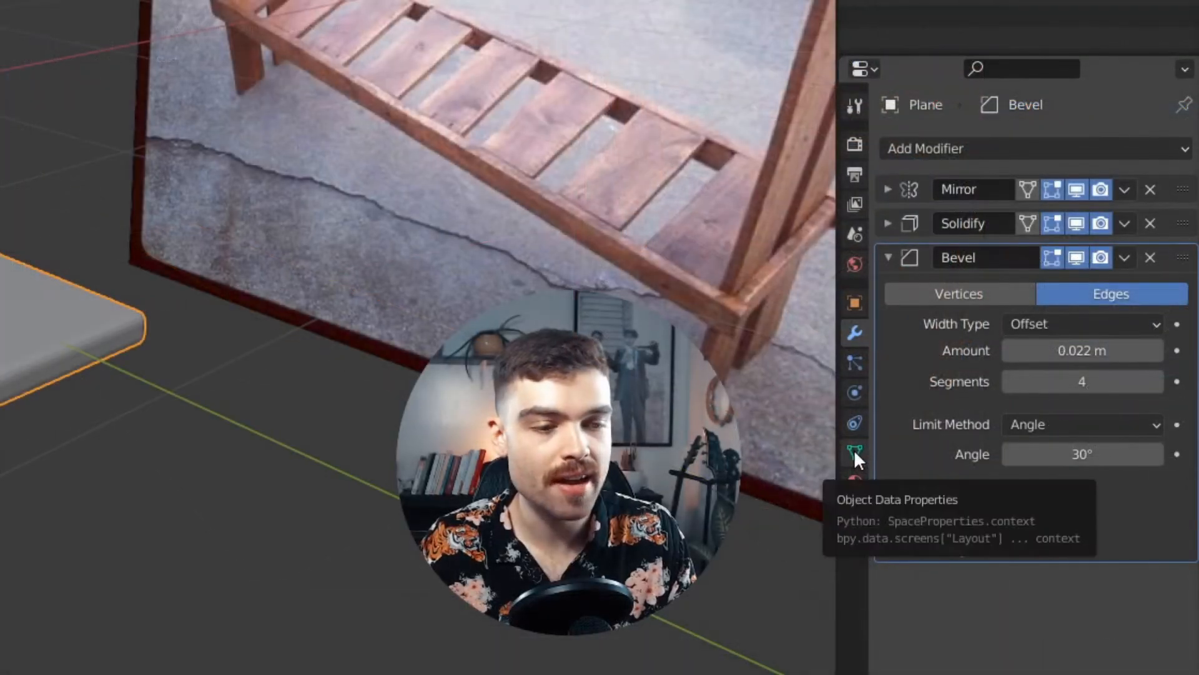
# Add a vertex group to the plank's mesh and name it BevelLarge
pyautogui.click(854, 452)
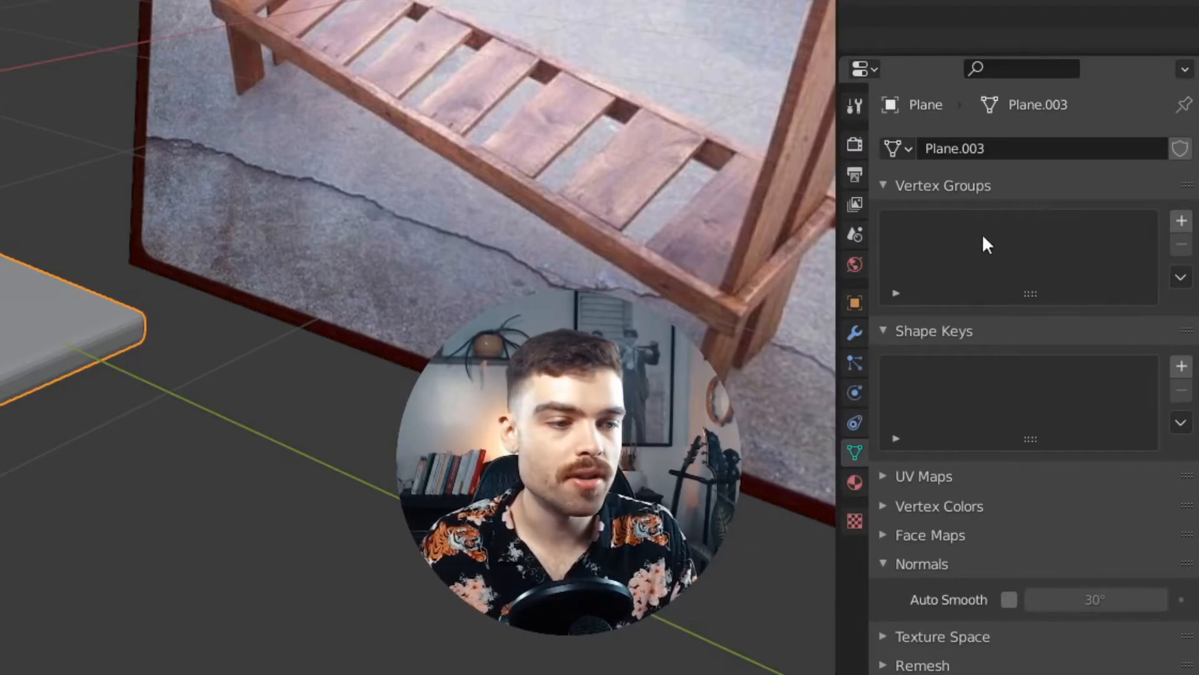
pyautogui.click(1181, 221)
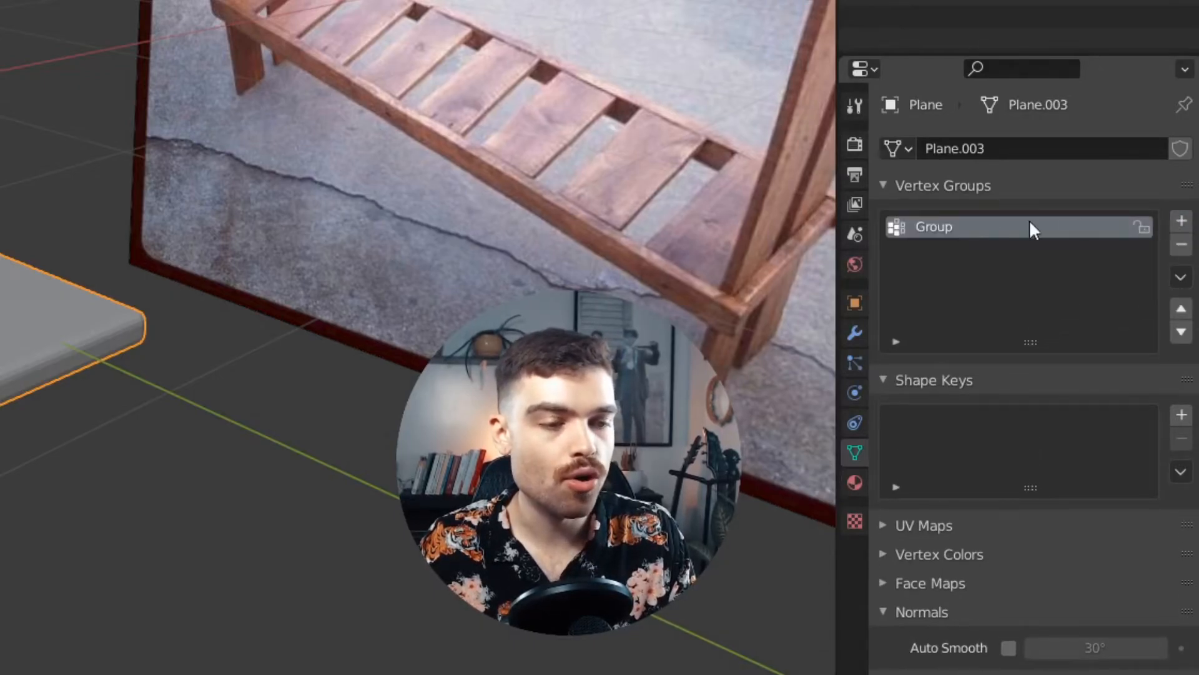
pyautogui.doubleClick(937, 226)
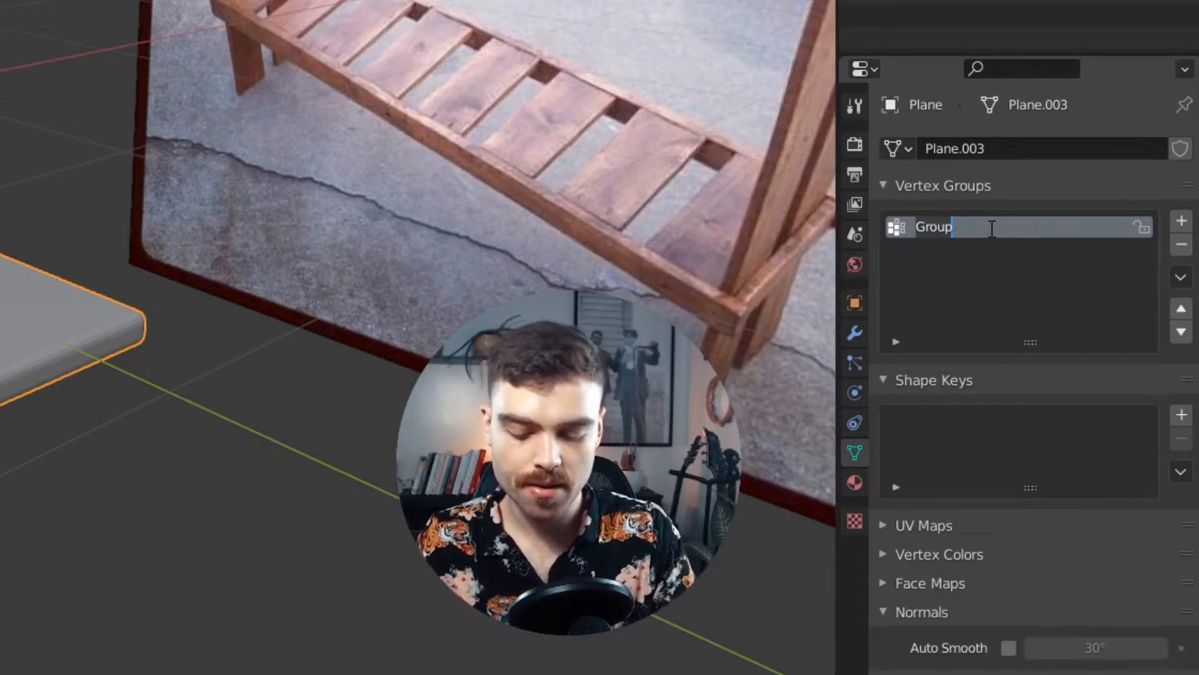
pyautogui.write('BevelLarge')
pyautogui.press('Return')
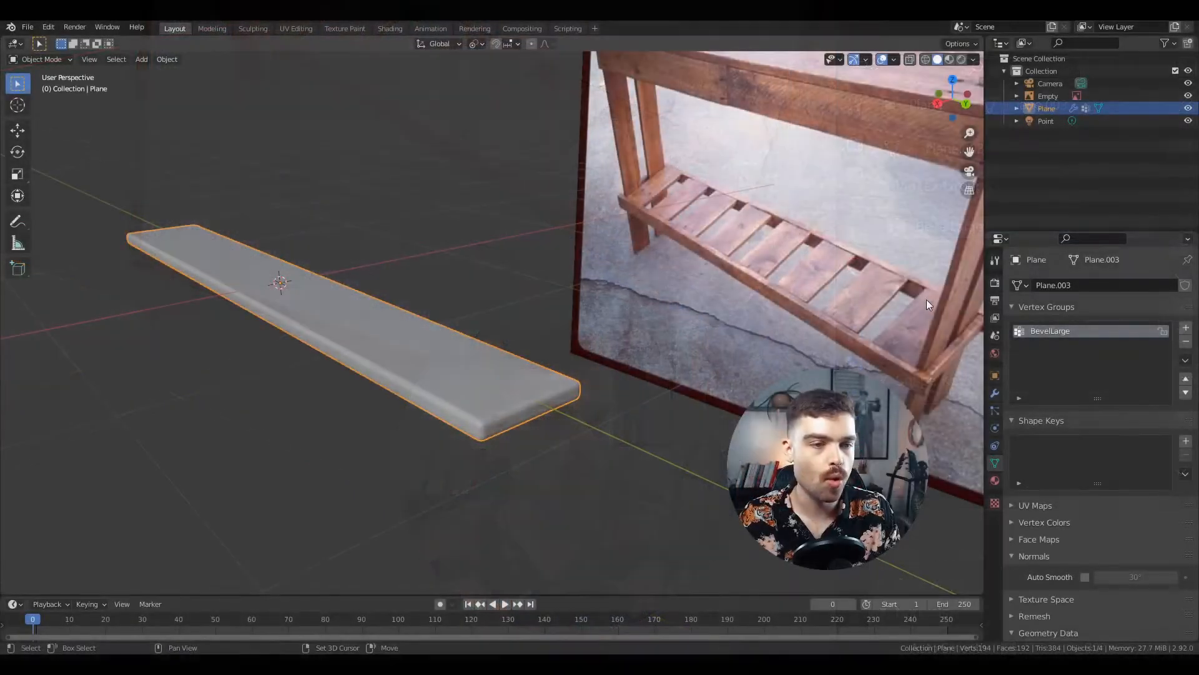
# In Edit Mode, assign the plank's outer corner vertex to the BevelLarge vertex group with weight 1.000
pyautogui.moveTo(920, 303); pyautogui.dragTo(724, 388, button='middle')
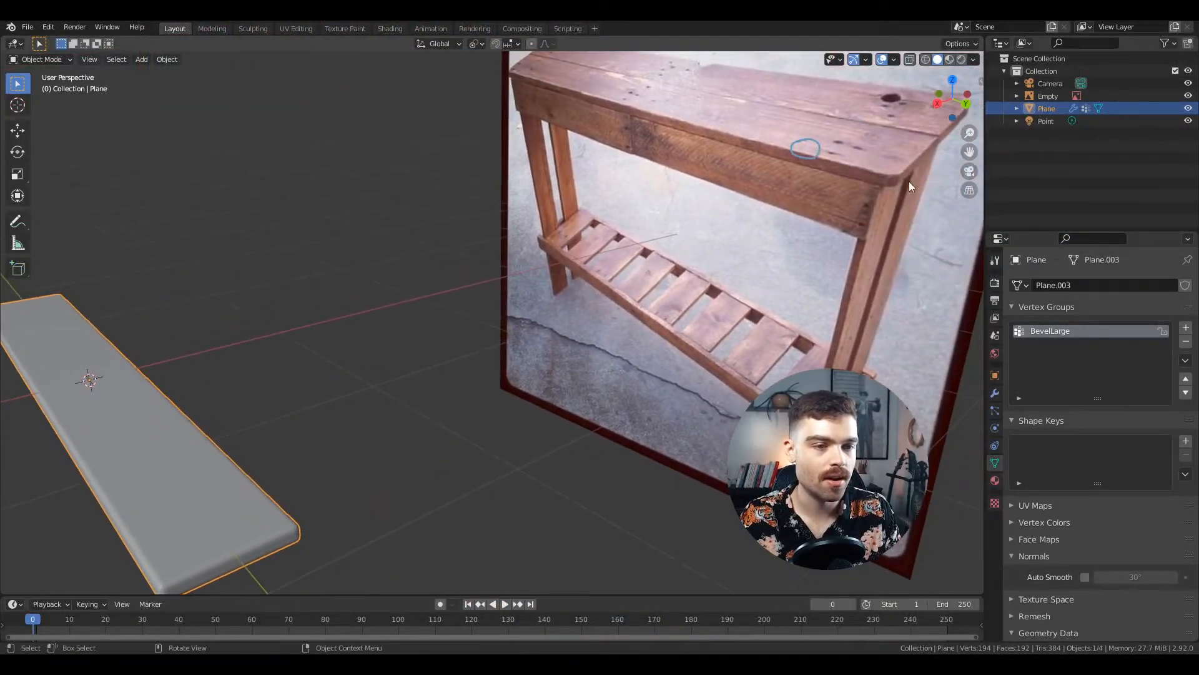
pyautogui.moveTo(762, 275); pyautogui.dragTo(523, 407, button='middle')
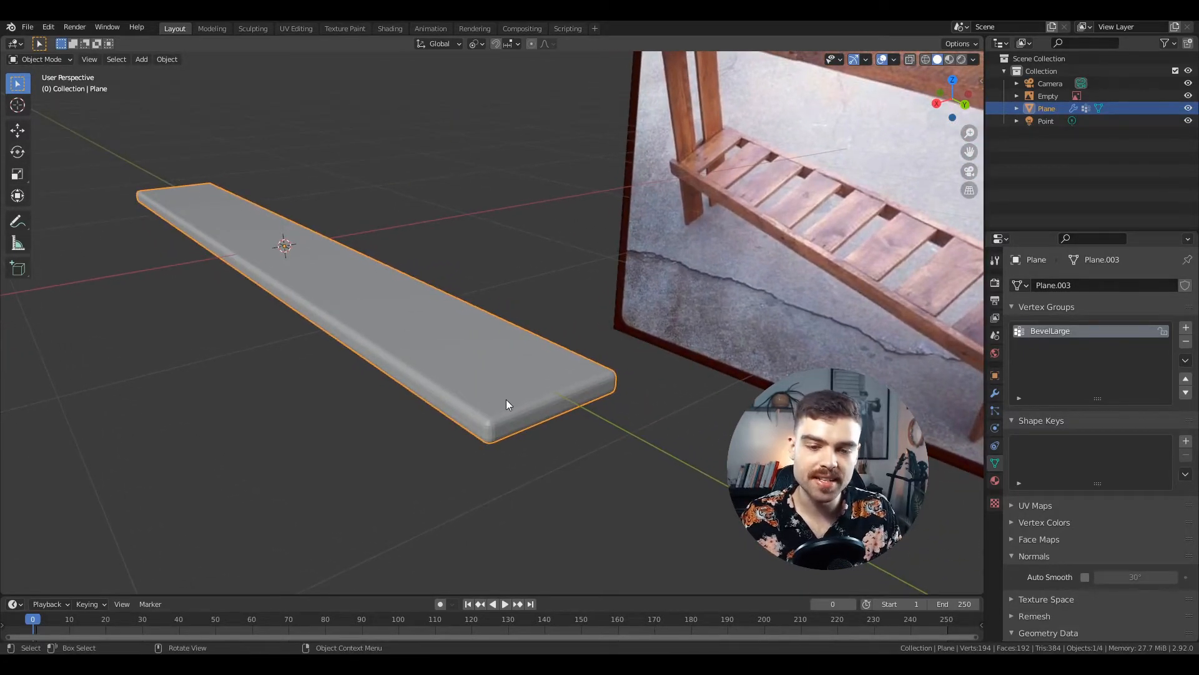
pyautogui.press('Tab')
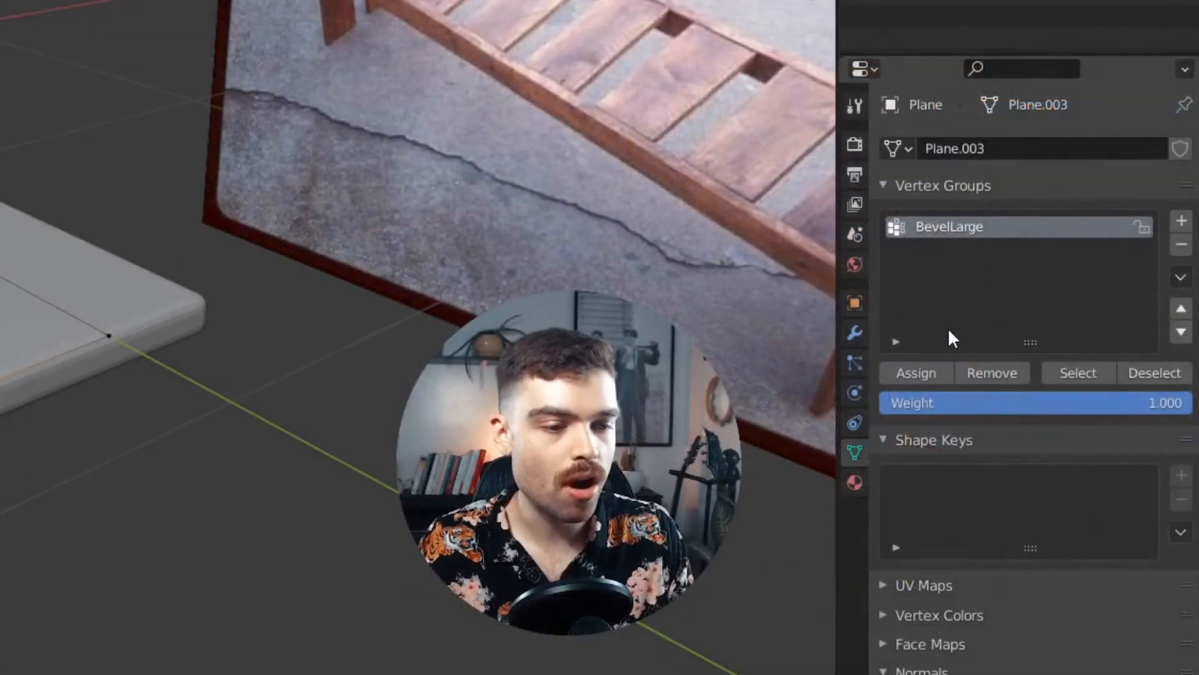
pyautogui.click(922, 370)
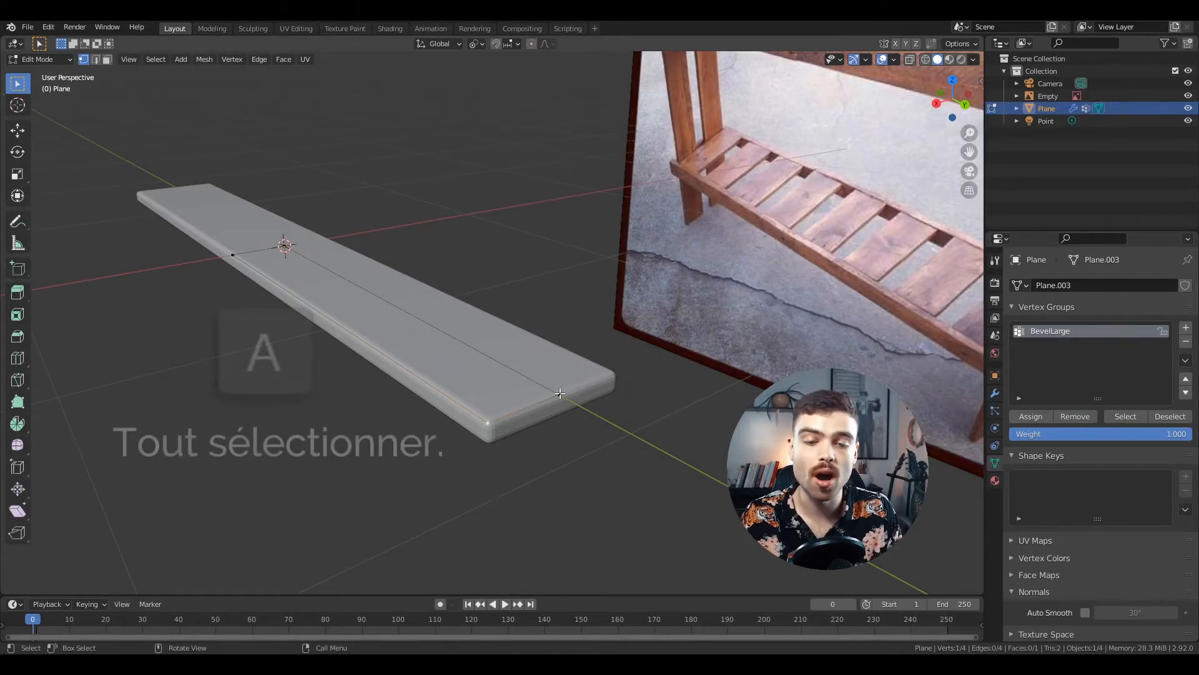
# Test the BevelLarge group by deselecting everything, selecting the group's vertex and trying to move it freely
pyautogui.press('a')
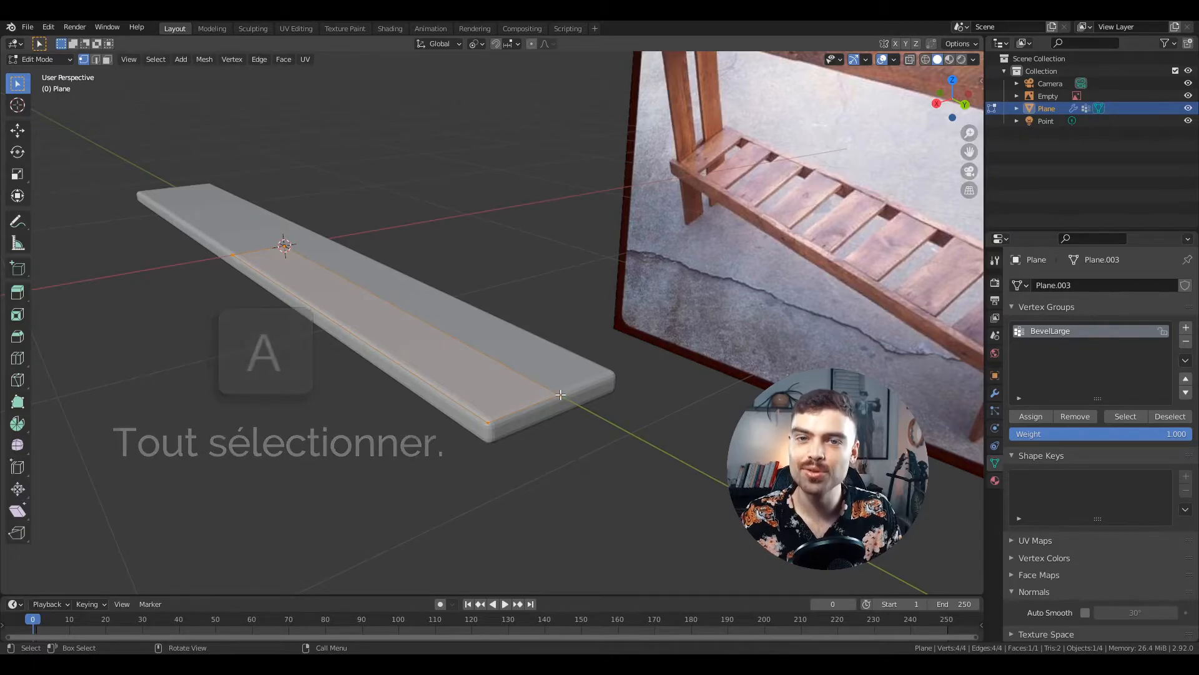
pyautogui.press('a')
pyautogui.press('a')
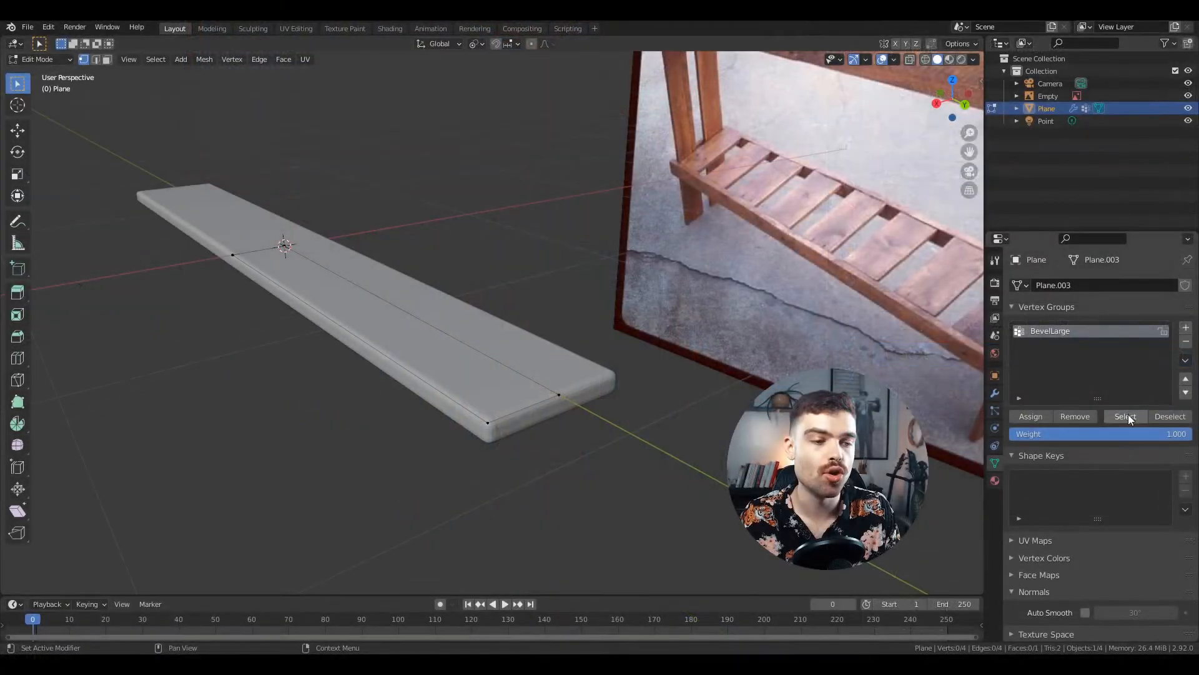
pyautogui.click(1127, 417)
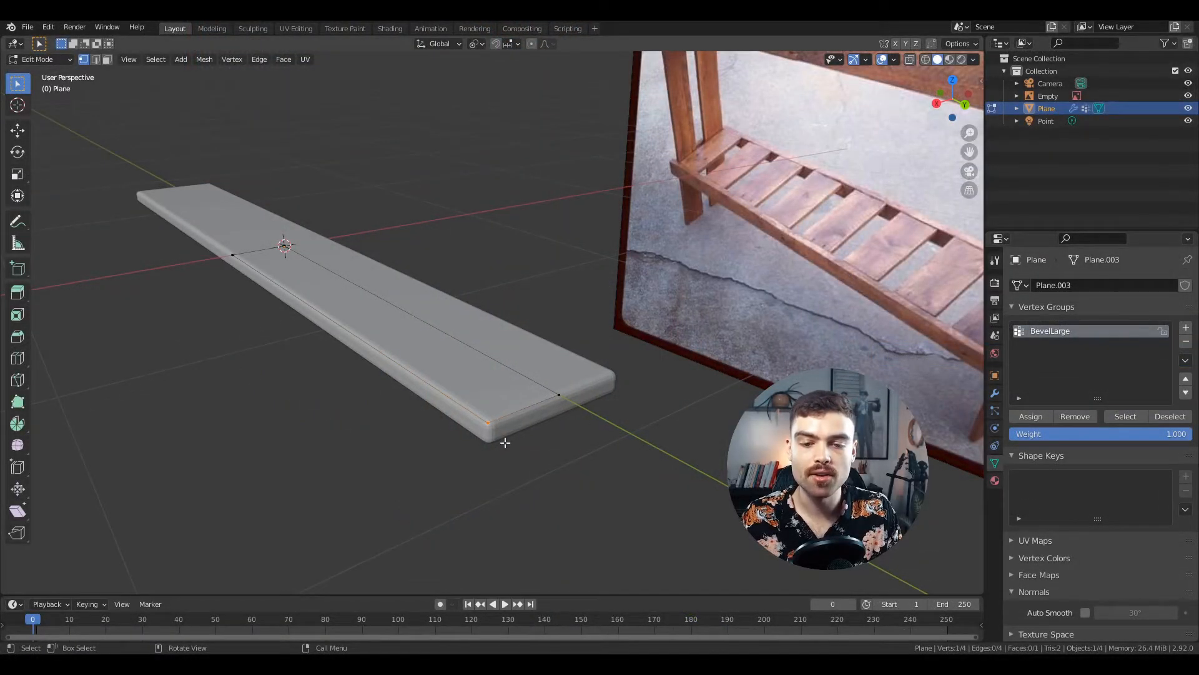
pyautogui.press('g')
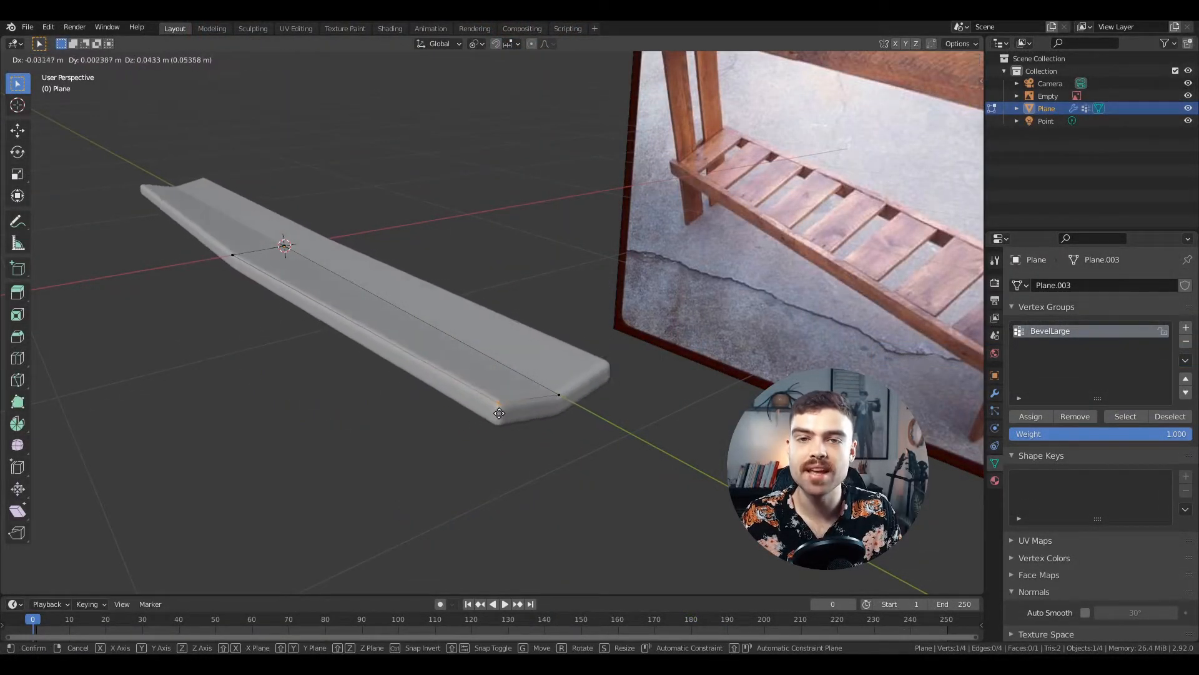
pyautogui.rightClick(518, 422)
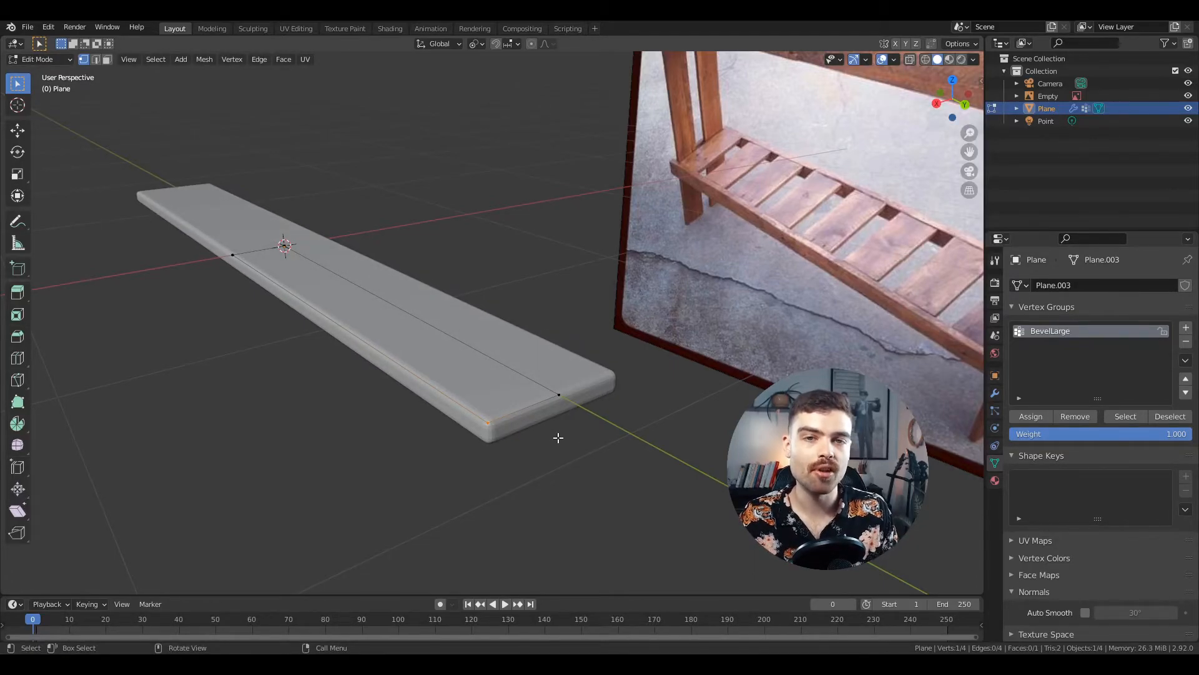
# Return to Object Mode and limit the Bevel modifier by vertex group, using the BevelLarge group
pyautogui.press('Tab')
pyautogui.click(995, 392)
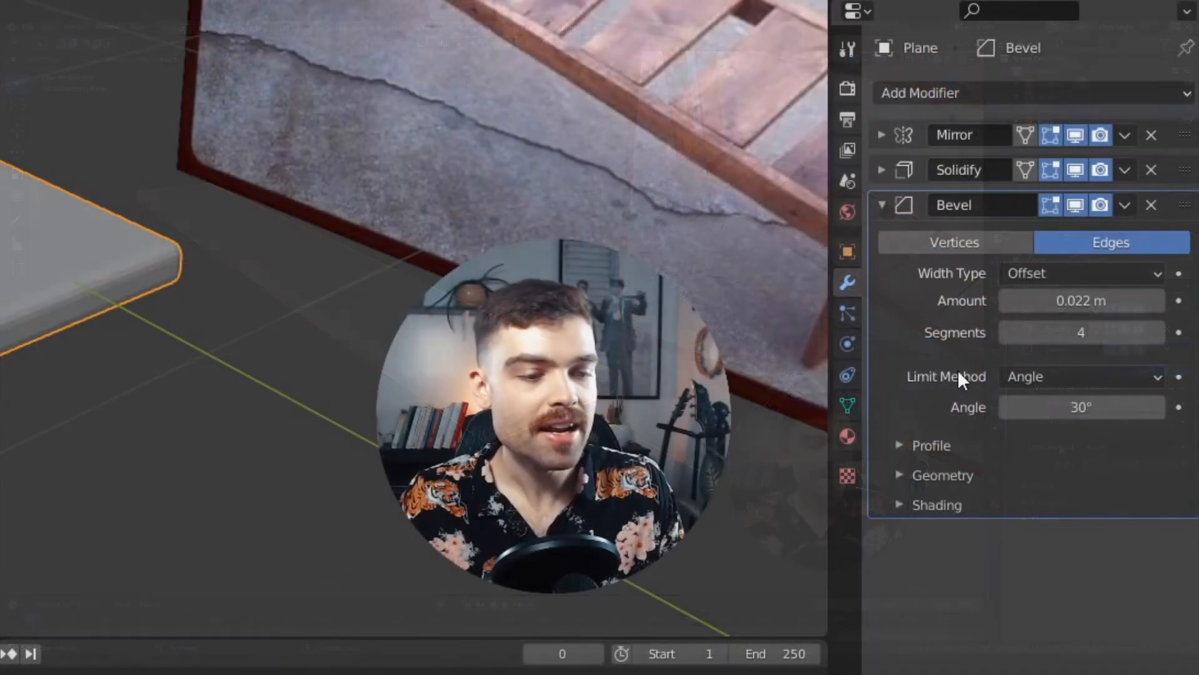
pyautogui.click(1093, 377)
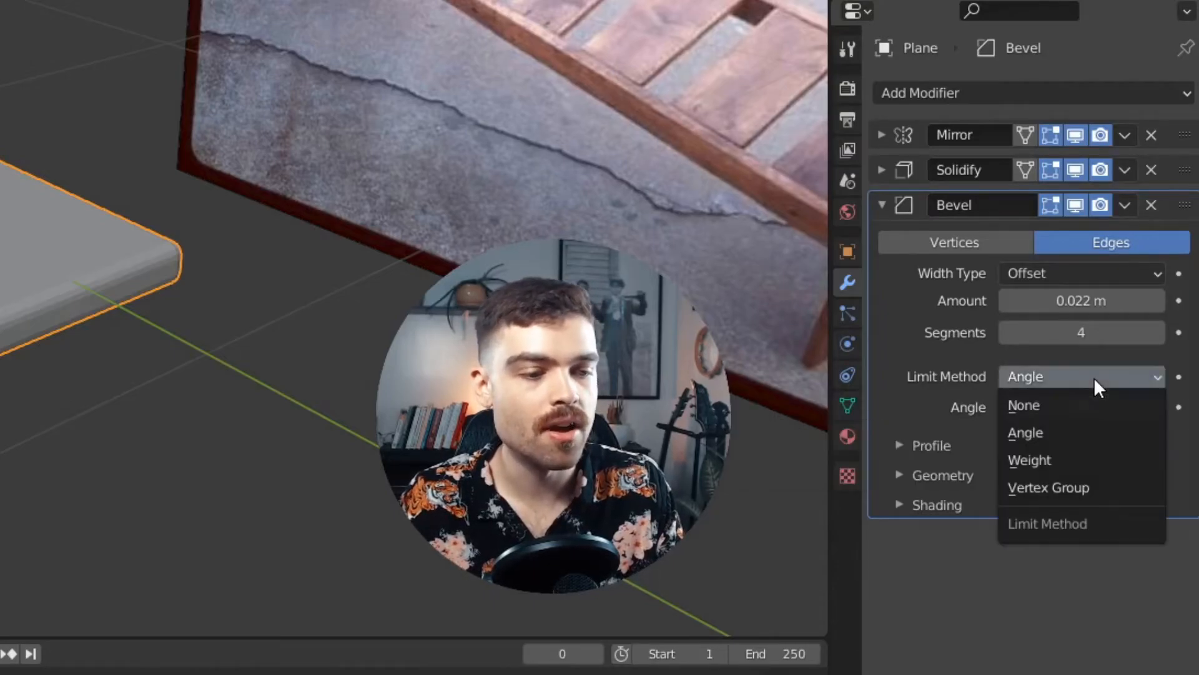
pyautogui.click(1075, 486)
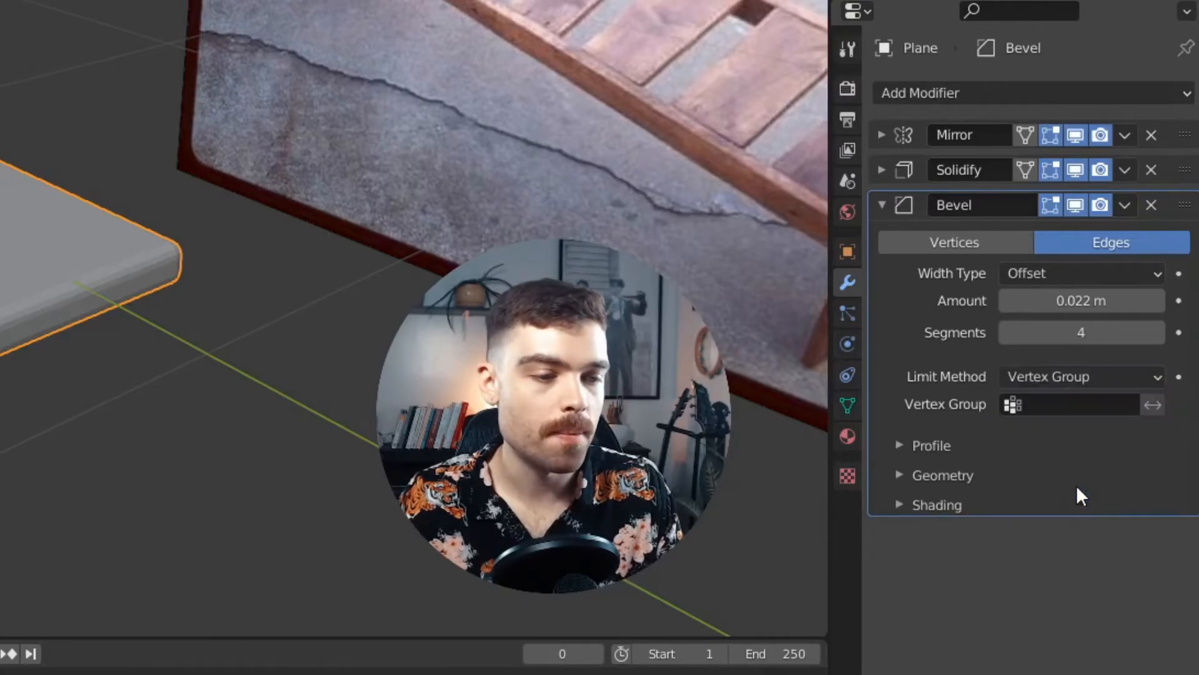
pyautogui.click(1069, 404)
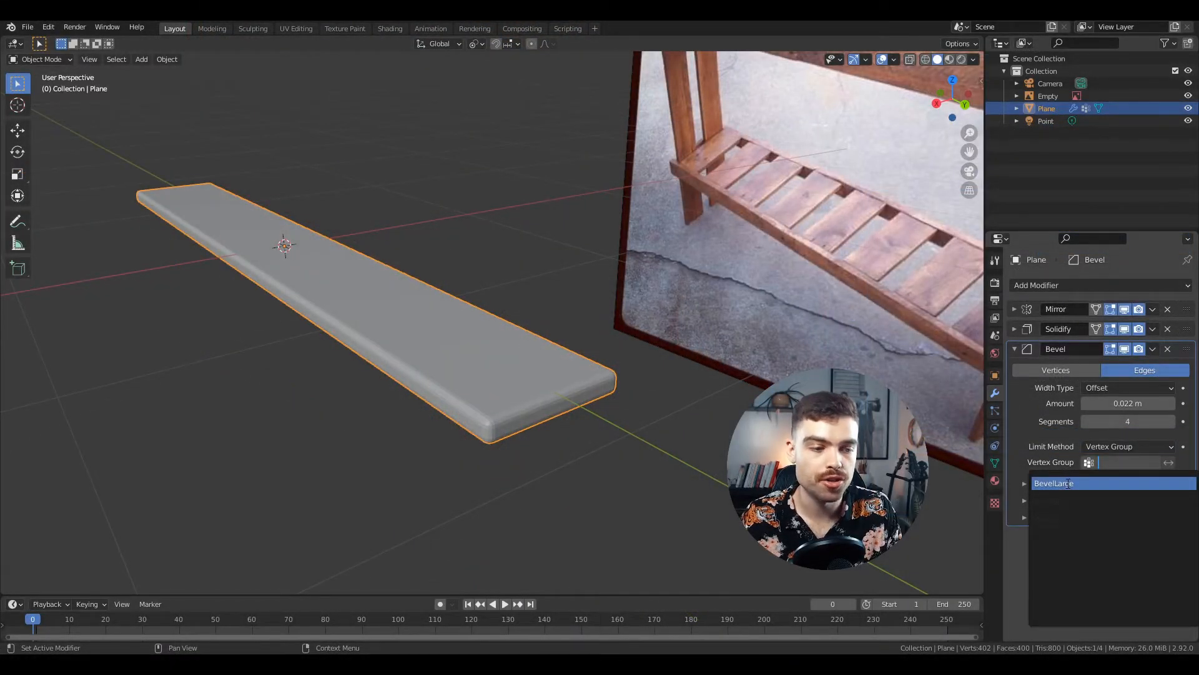
pyautogui.click(1068, 483)
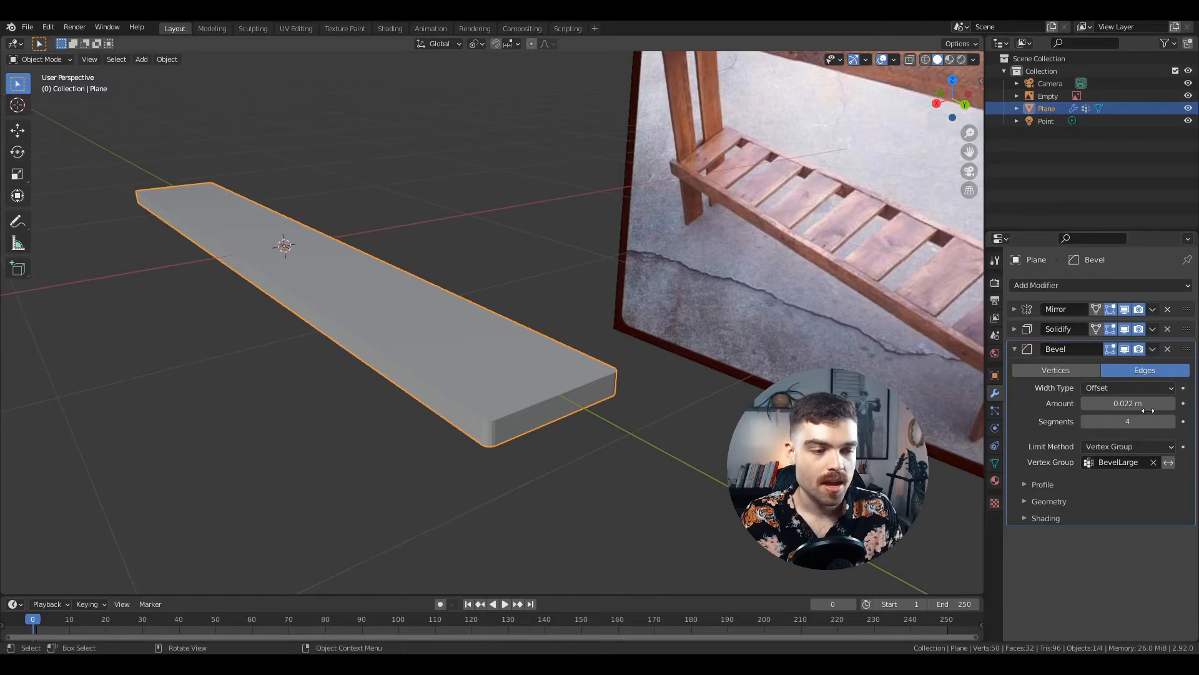
# Set the Bevel amount to 0.052 m and compare the plank's rounded corners with the table top in the reference image
pyautogui.scroll(2, 534, 436)
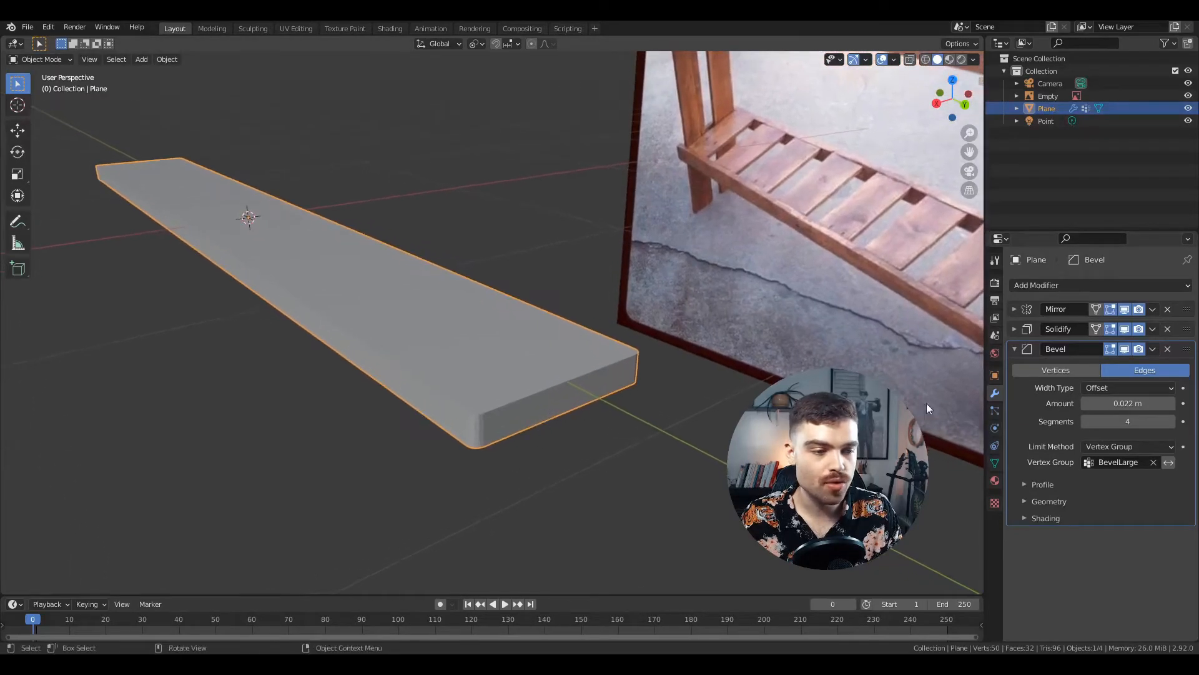
pyautogui.moveTo(1127, 403)
pyautogui.mouseDown()
pyautogui.moveTo(1162, 403)
pyautogui.moveTo(1118, 402)
pyautogui.moveTo(1155, 403)
pyautogui.moveTo(1134, 403)
pyautogui.mouseUp()
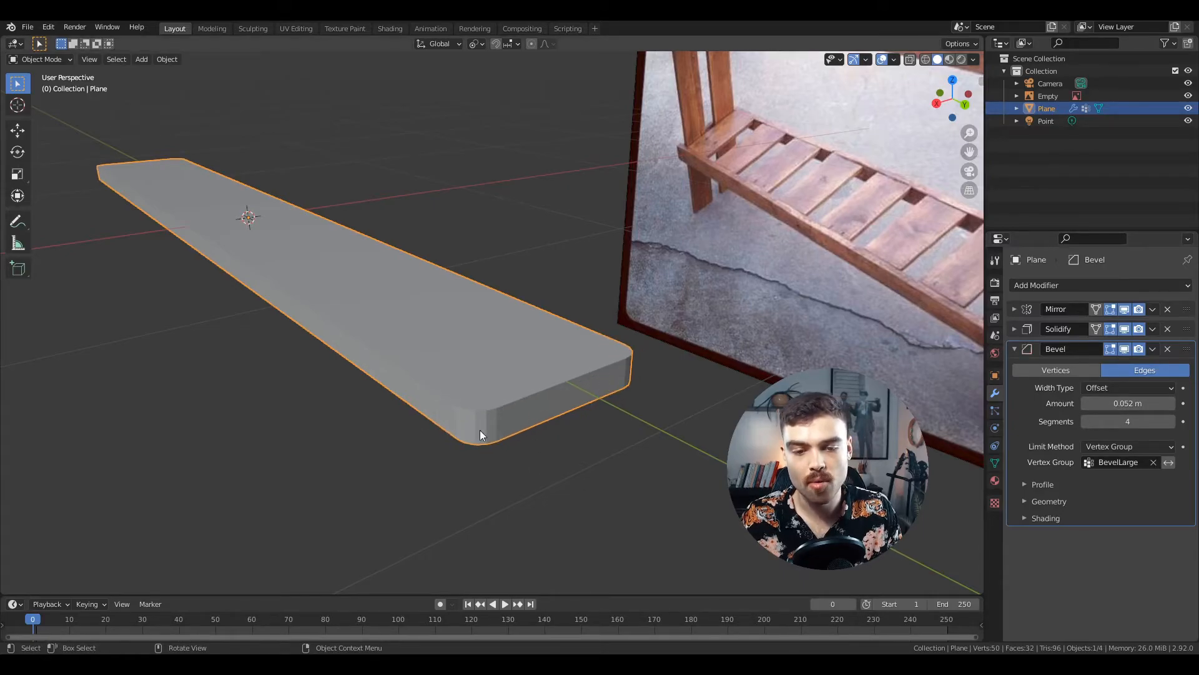
pyautogui.moveTo(482, 416); pyautogui.dragTo(650, 462, button='middle')
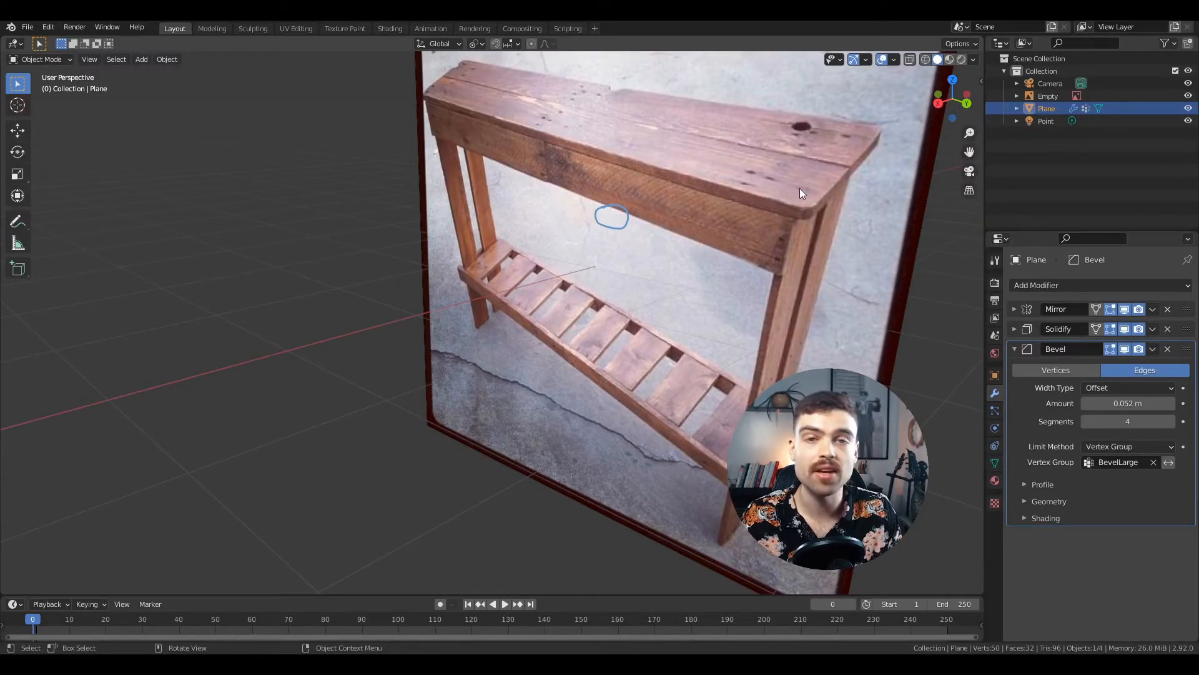
pyautogui.moveTo(541, 220); pyautogui.dragTo(505, 378, button='middle')
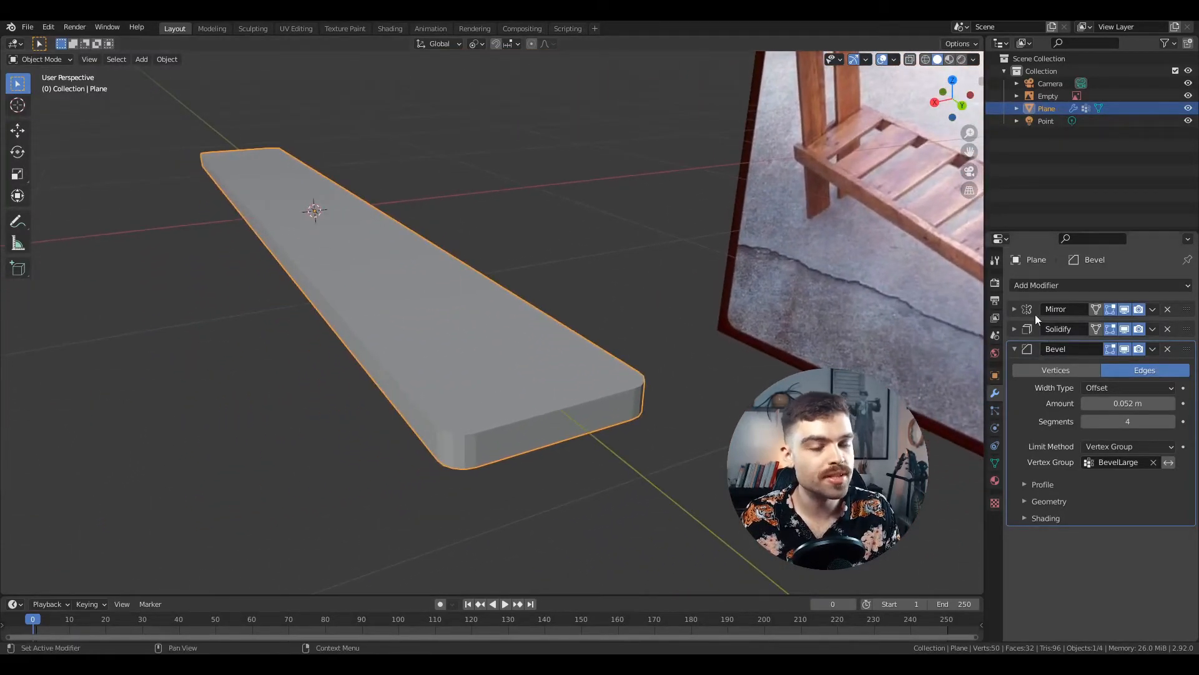
# In Edit Mode, move the plank's long centre edge slightly along X to open a narrow gap between the mirrored halves
pyautogui.press('Tab')
pyautogui.moveTo(670, 390); pyautogui.dragTo(551, 356, button='middle')
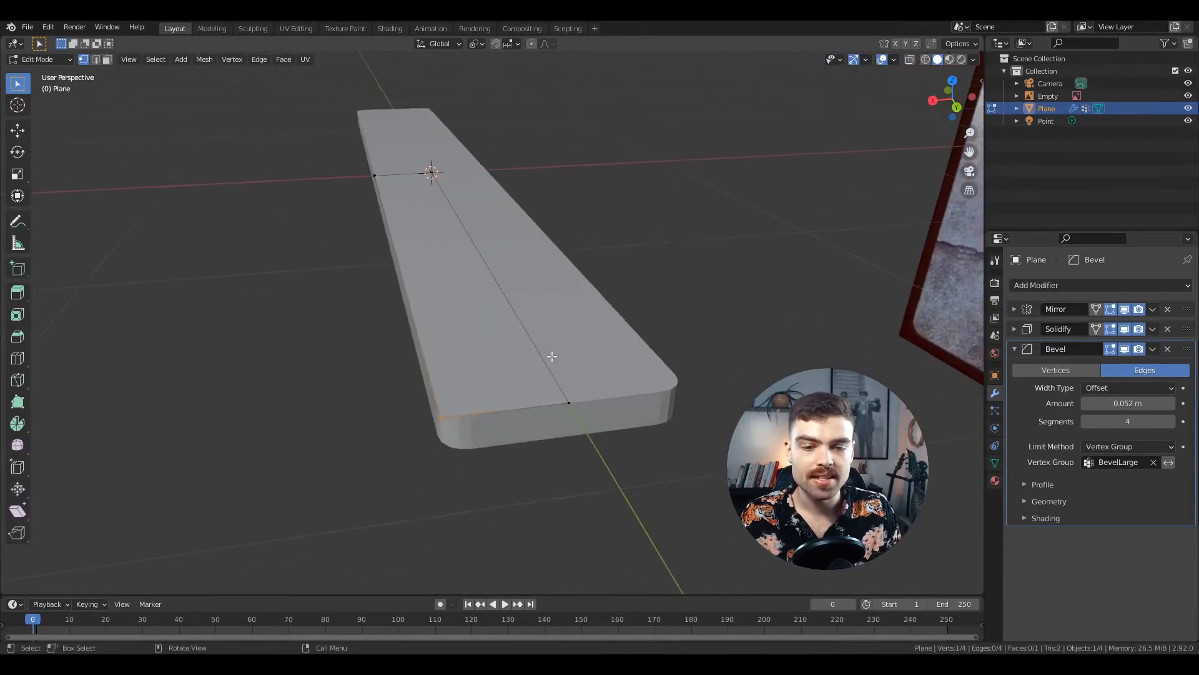
pyautogui.click(541, 347)
pyautogui.press('g')
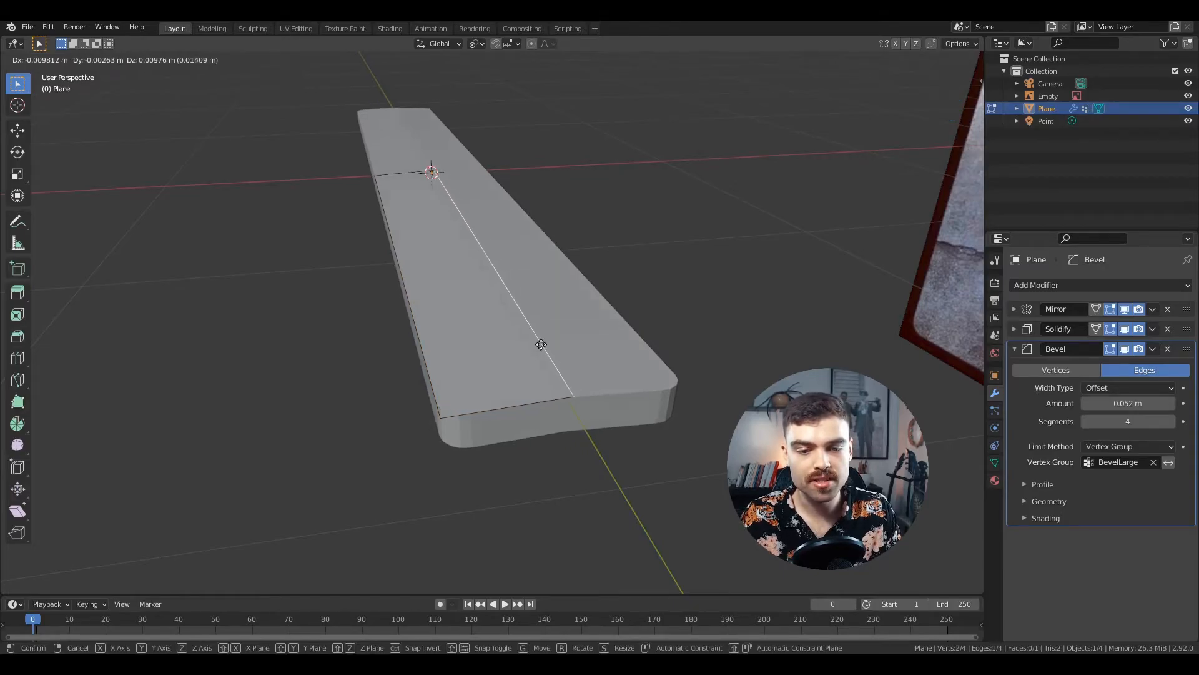
pyautogui.rightClick(535, 344)
pyautogui.moveTo(536, 345); pyautogui.dragTo(580, 359, button='middle')
pyautogui.press('g')
pyautogui.press('x')
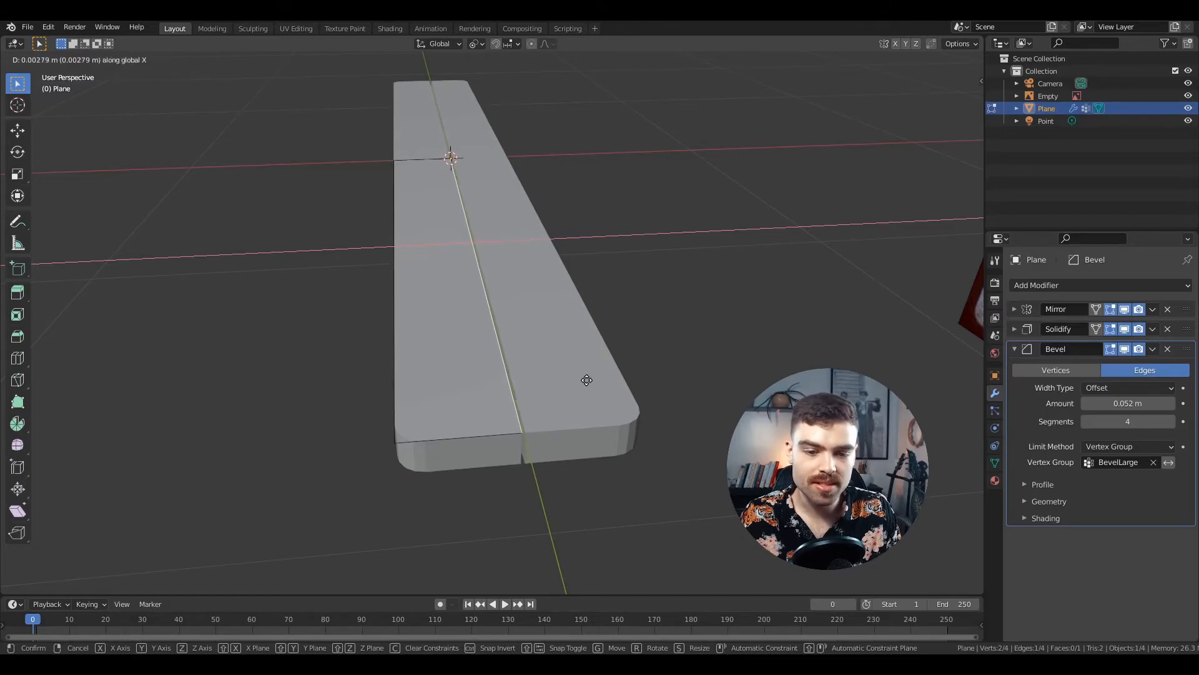
pyautogui.click(573, 379)
pyautogui.press('Tab')
# Compare the planks with the reference table and set the Solidify thickness to 0.045 m
pyautogui.scroll(-3, 567, 366)
pyautogui.moveTo(587, 409); pyautogui.dragTo(911, 195, button='middle')
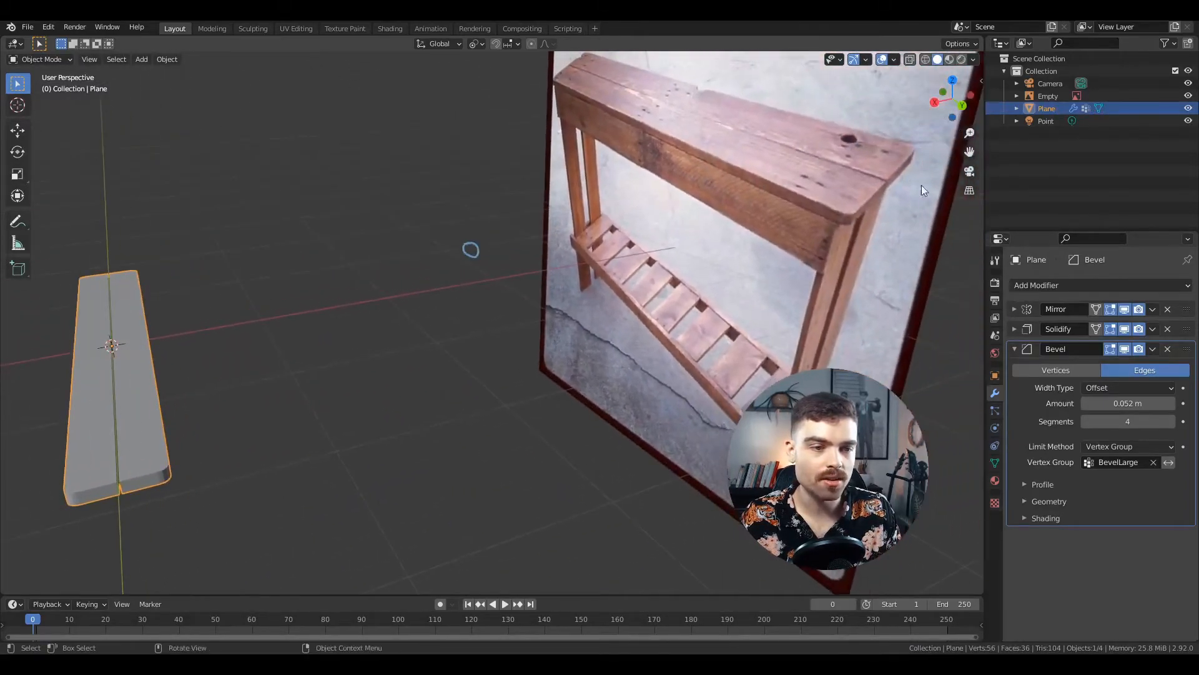
pyautogui.moveTo(593, 285); pyautogui.dragTo(449, 393, button='middle')
pyautogui.click(1014, 349)
pyautogui.click(1014, 329)
pyautogui.moveTo(1110, 368); pyautogui.dragTo(1090, 368)
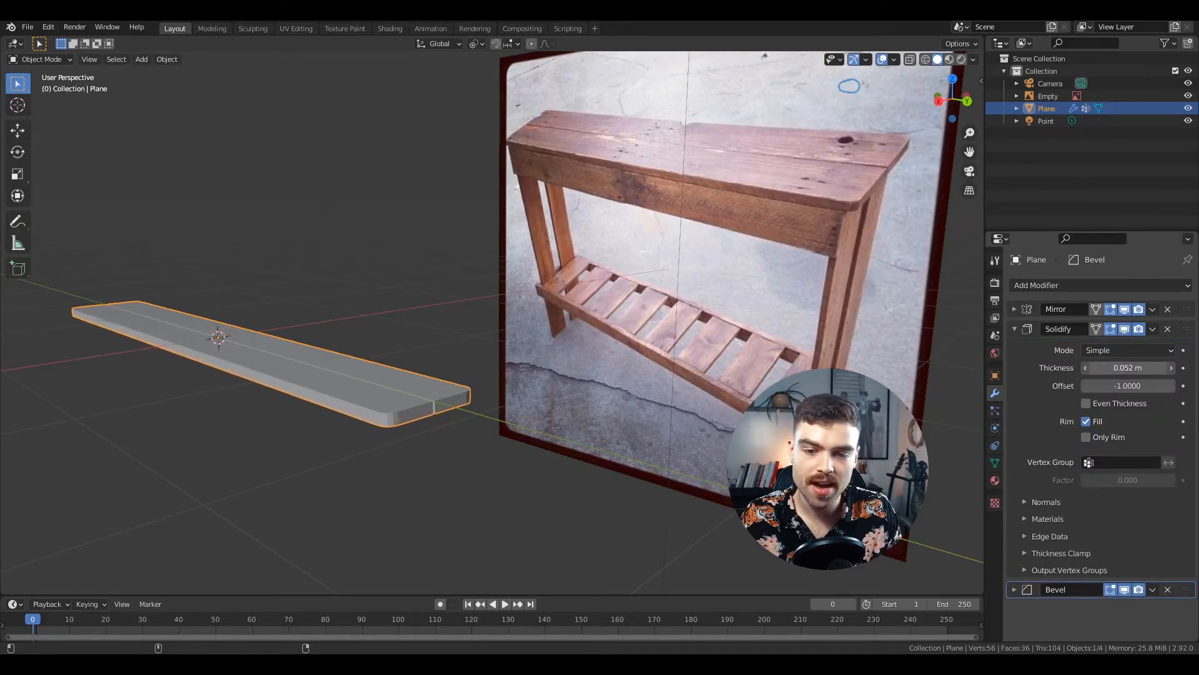
# In Edit Mode, move the plank's long outer edge outward by 0.04602 m along X to widen the table top
pyautogui.moveTo(316, 356); pyautogui.dragTo(336, 337, button='middle')
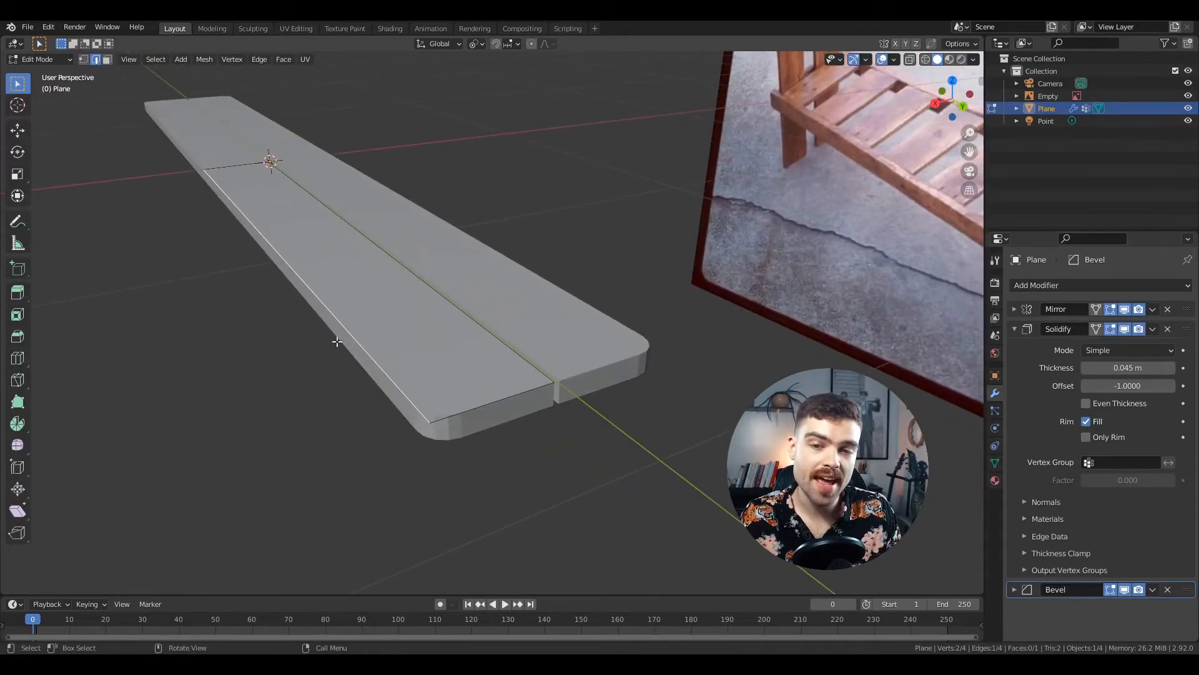
pyautogui.press('g')
pyautogui.press('x')
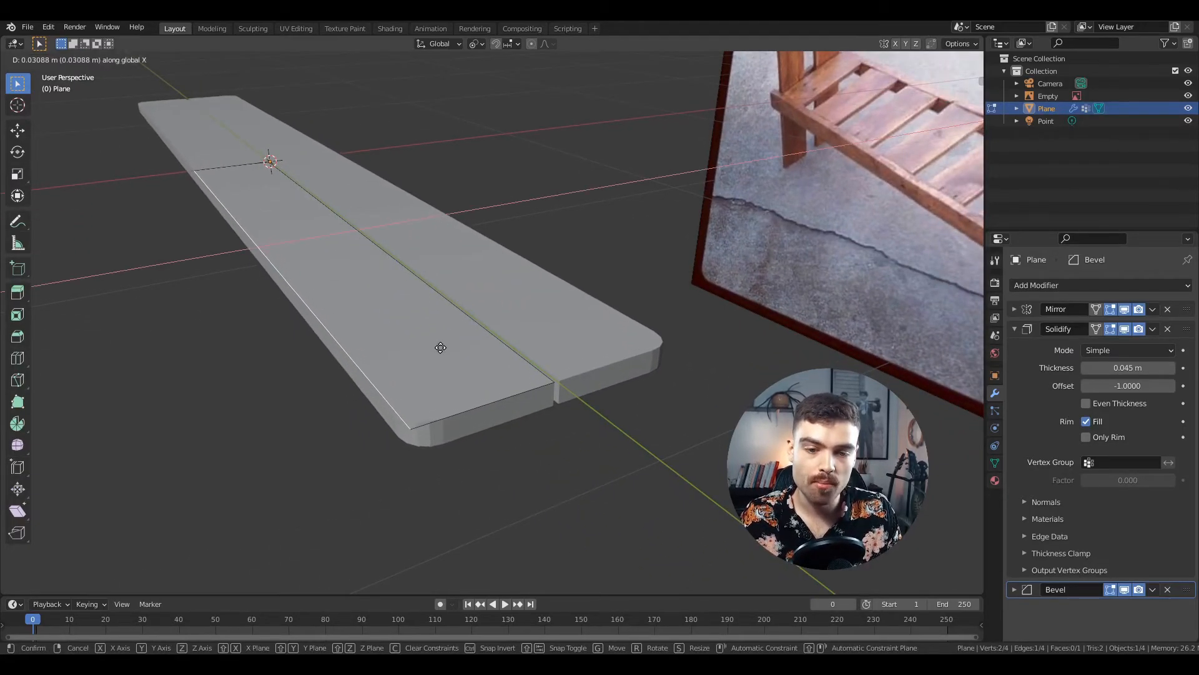
pyautogui.click(410, 385)
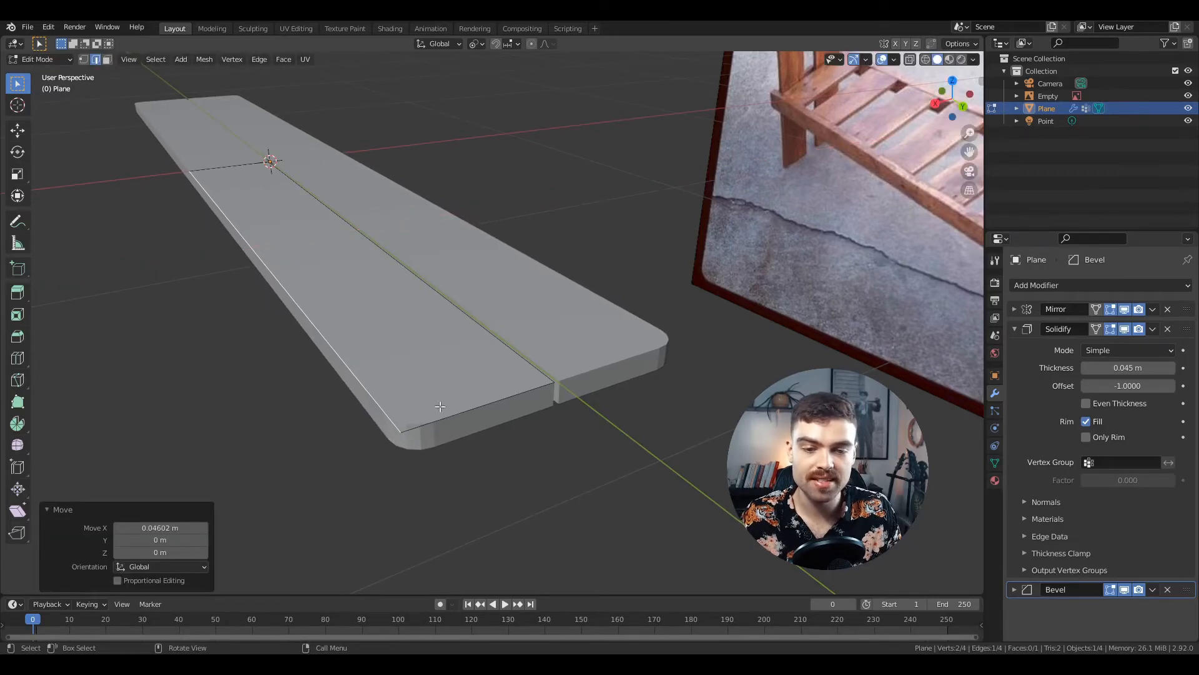
pyautogui.moveTo(413, 321); pyautogui.dragTo(442, 430, button='middle')
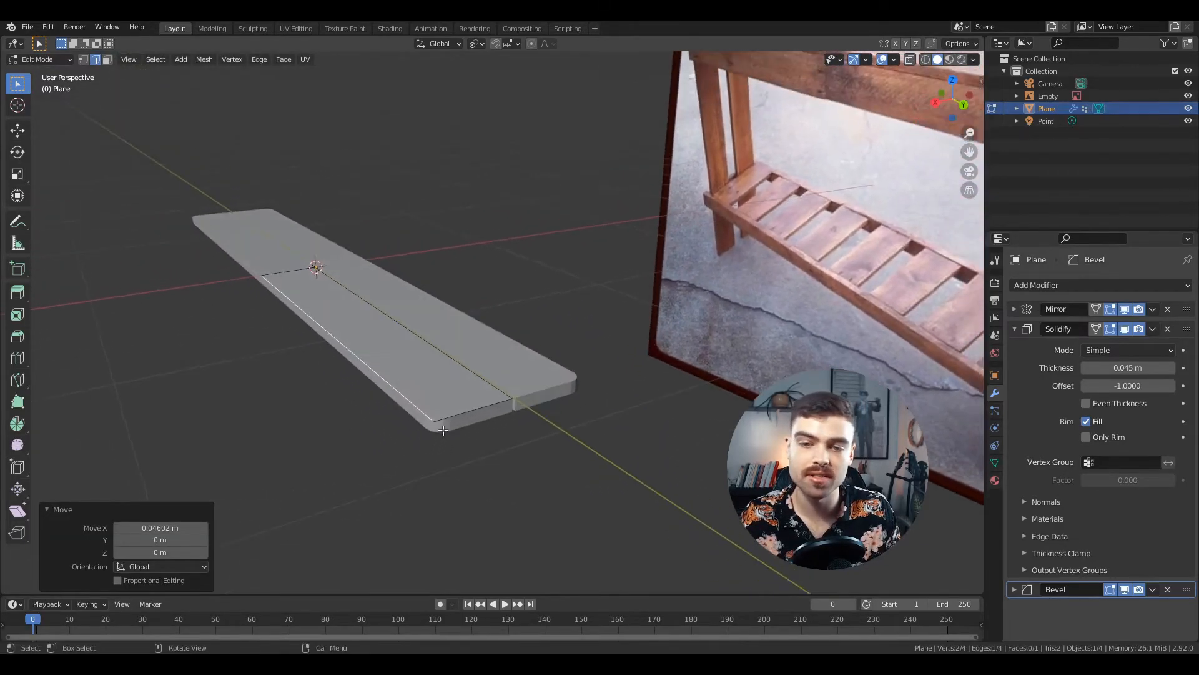
pyautogui.press('Tab')
# Apply Shade Smooth to the plank object and inspect the shading on its surfaces
pyautogui.scroll(5, 538, 400)
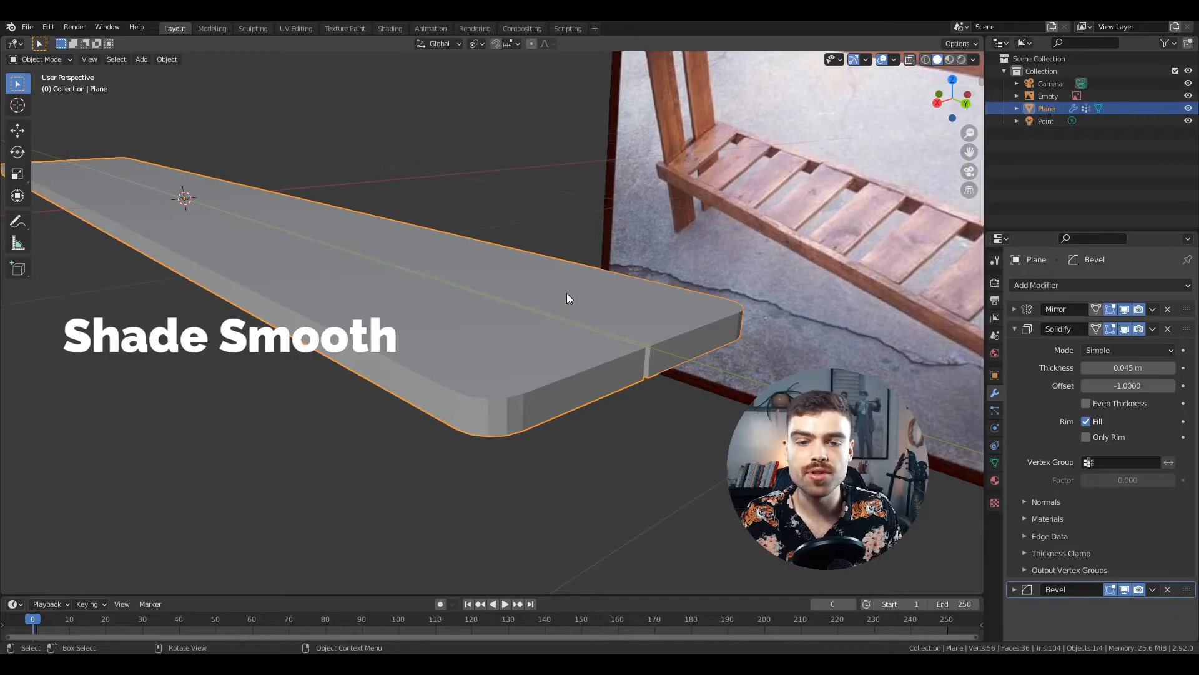
pyautogui.moveTo(567, 295); pyautogui.dragTo(527, 319, button='middle')
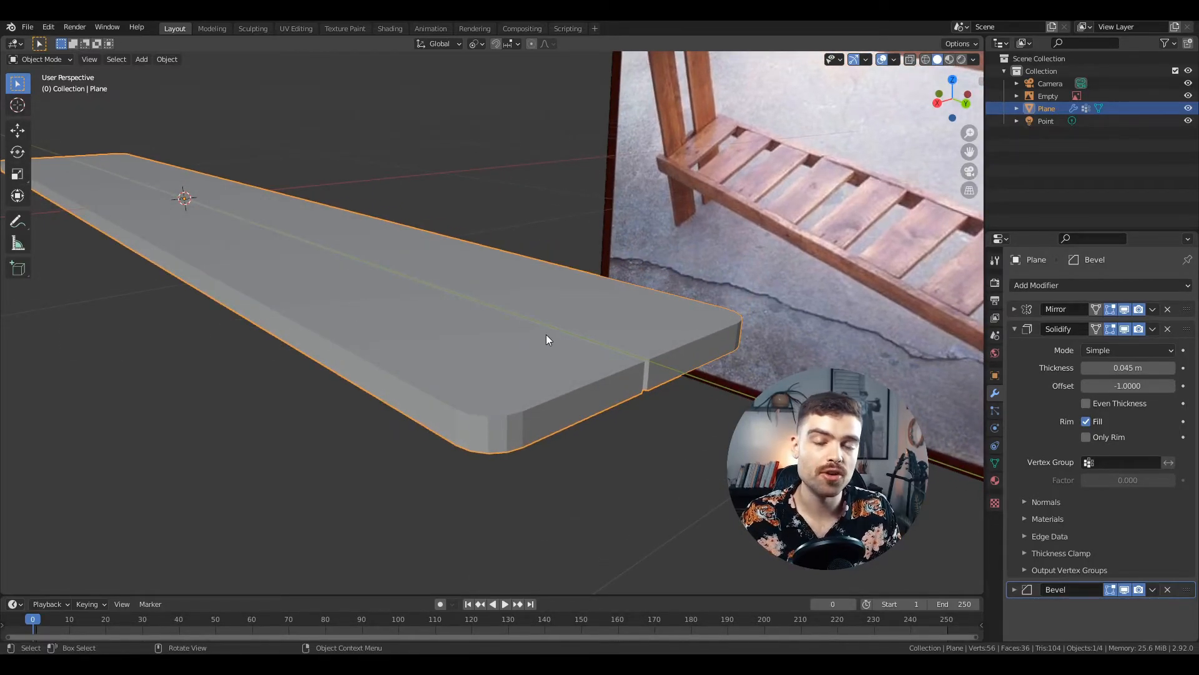
pyautogui.rightClick(540, 326)
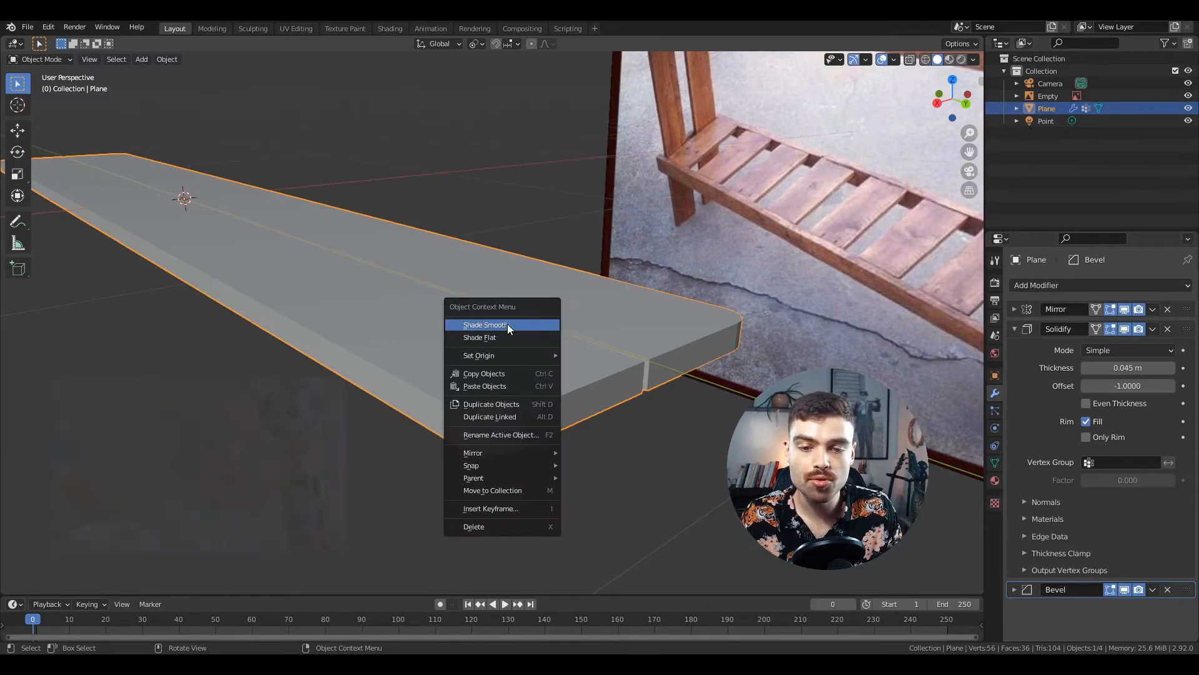
pyautogui.click(507, 325)
pyautogui.moveTo(672, 321); pyautogui.dragTo(651, 343, button='middle')
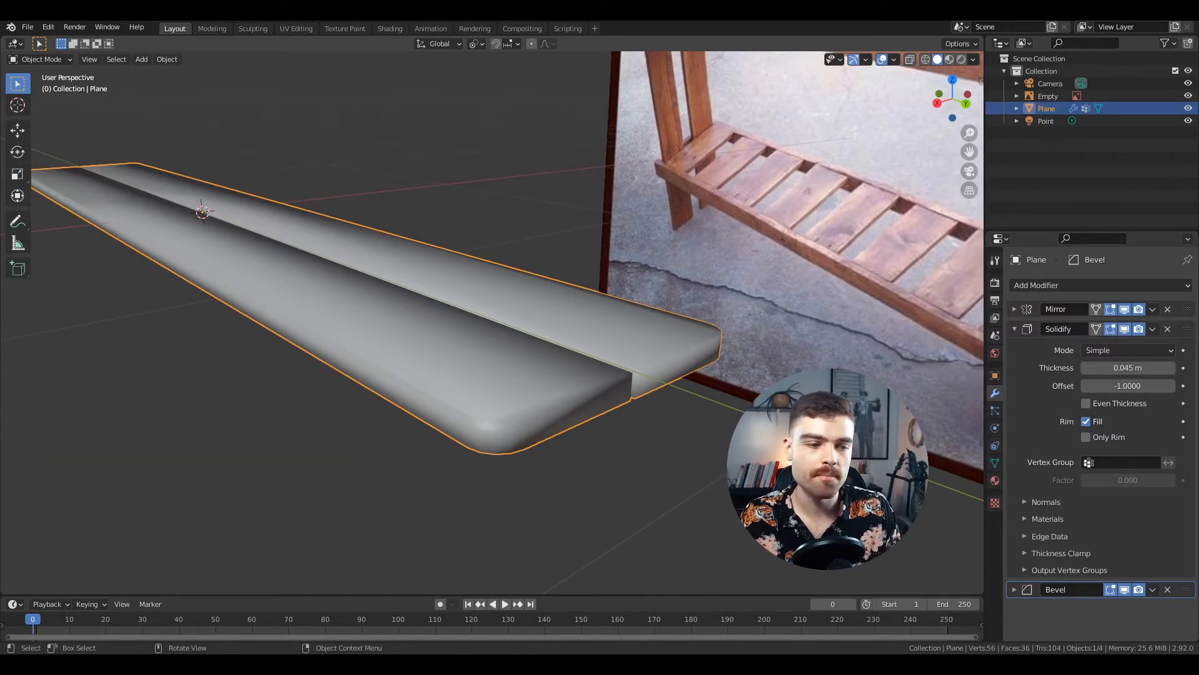
# Enable Auto Smooth in the plank mesh's normals settings and set its angle to 40.9°
pyautogui.click(995, 464)
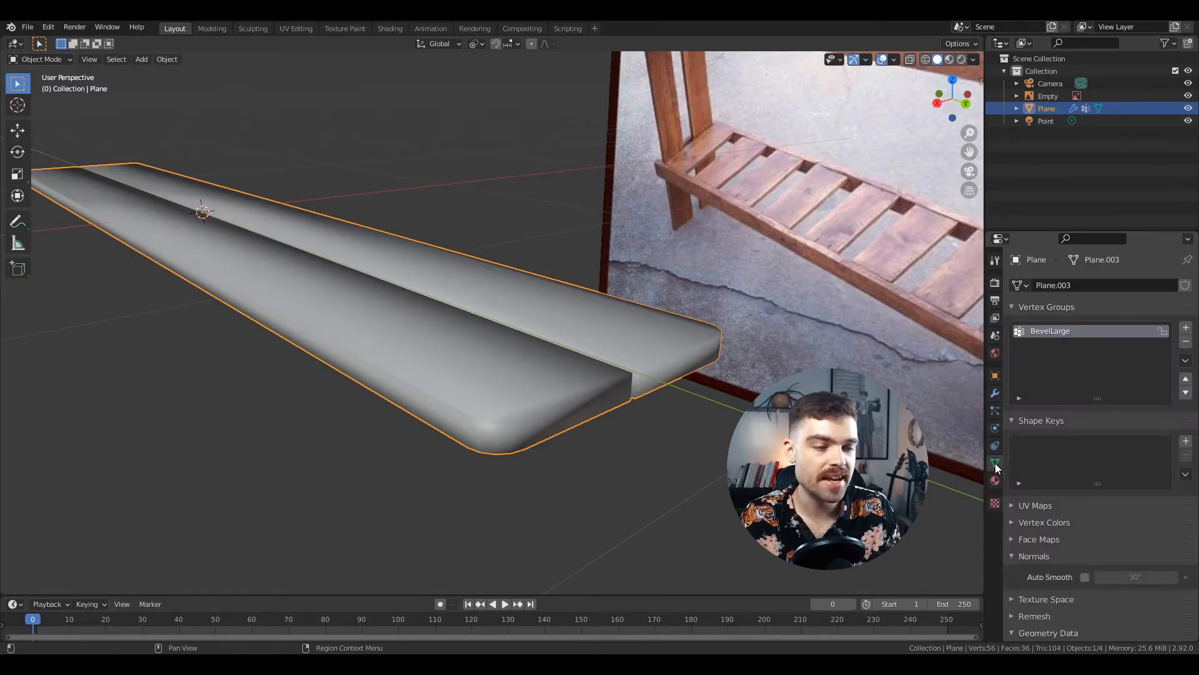
pyautogui.scroll(-4, 1096, 393)
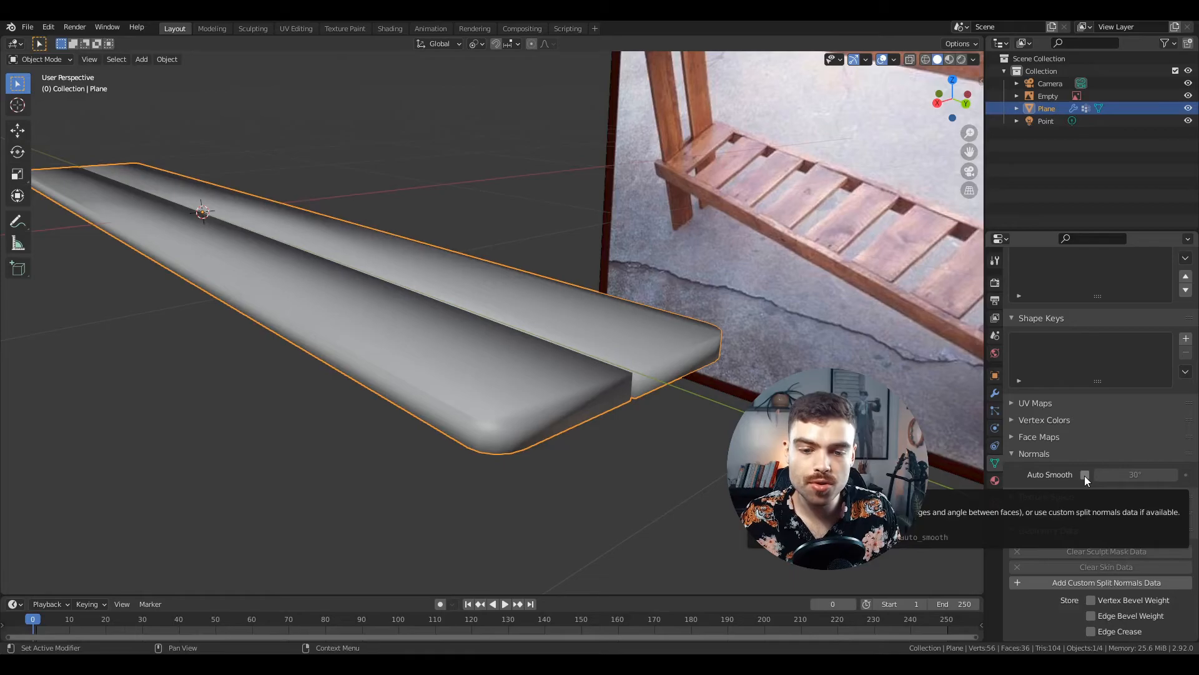
pyautogui.click(1085, 474)
pyautogui.scroll(3, 559, 472)
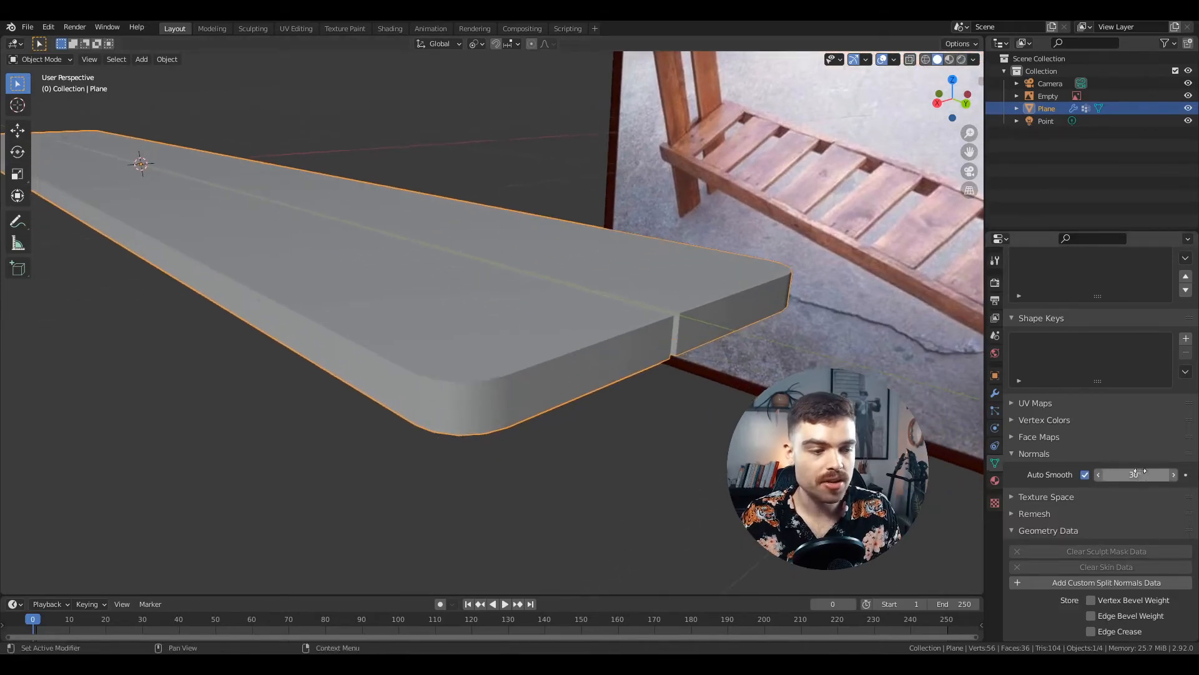
pyautogui.moveTo(1143, 475); pyautogui.dragTo(1124, 475)
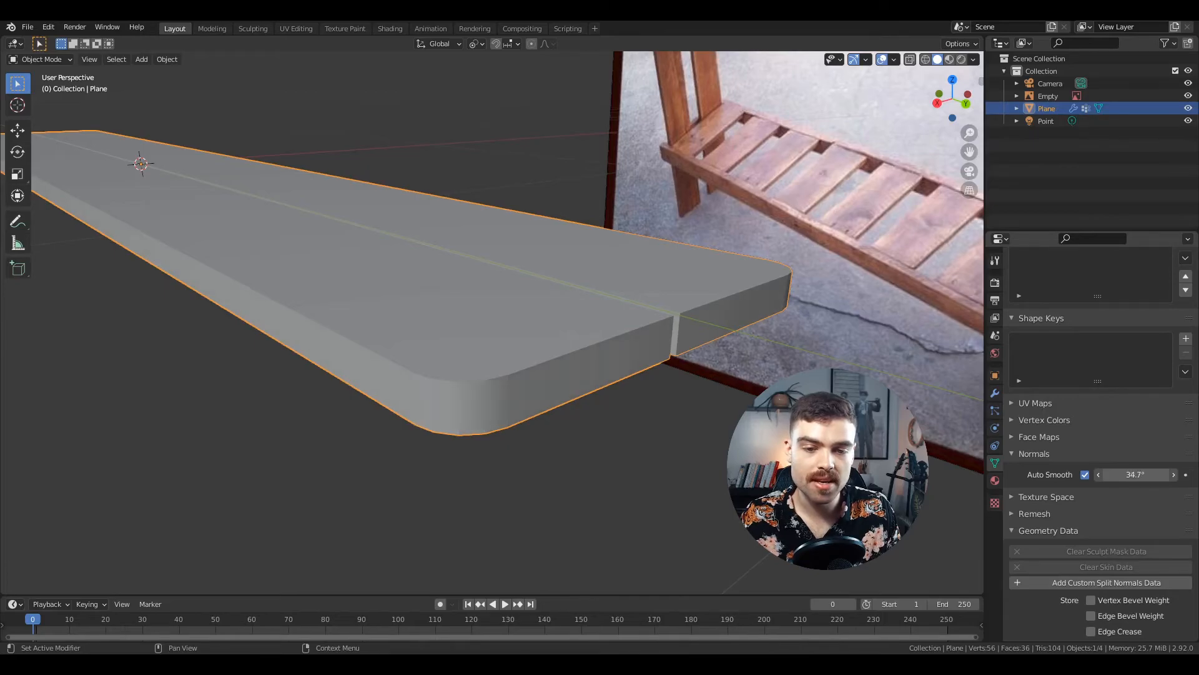
# Examine the plank's rounded corner and edges and compare them with the table top in the reference image
pyautogui.scroll(-6, 580, 366)
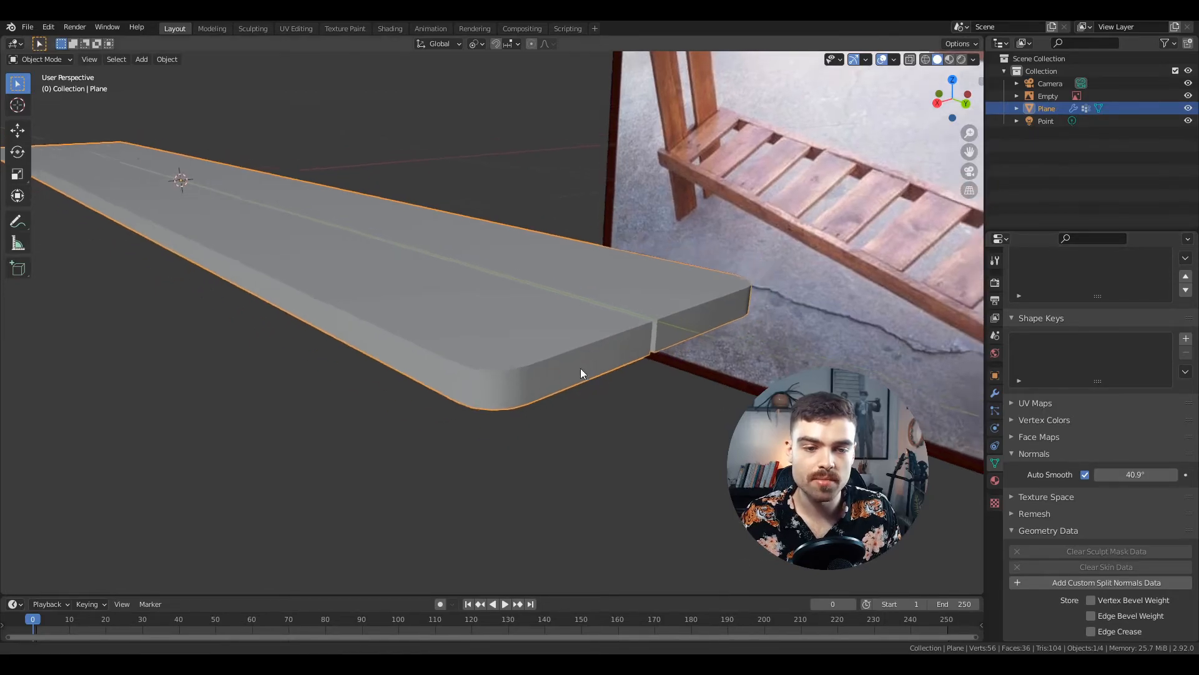
pyautogui.moveTo(604, 406); pyautogui.dragTo(857, 130, button='middle')
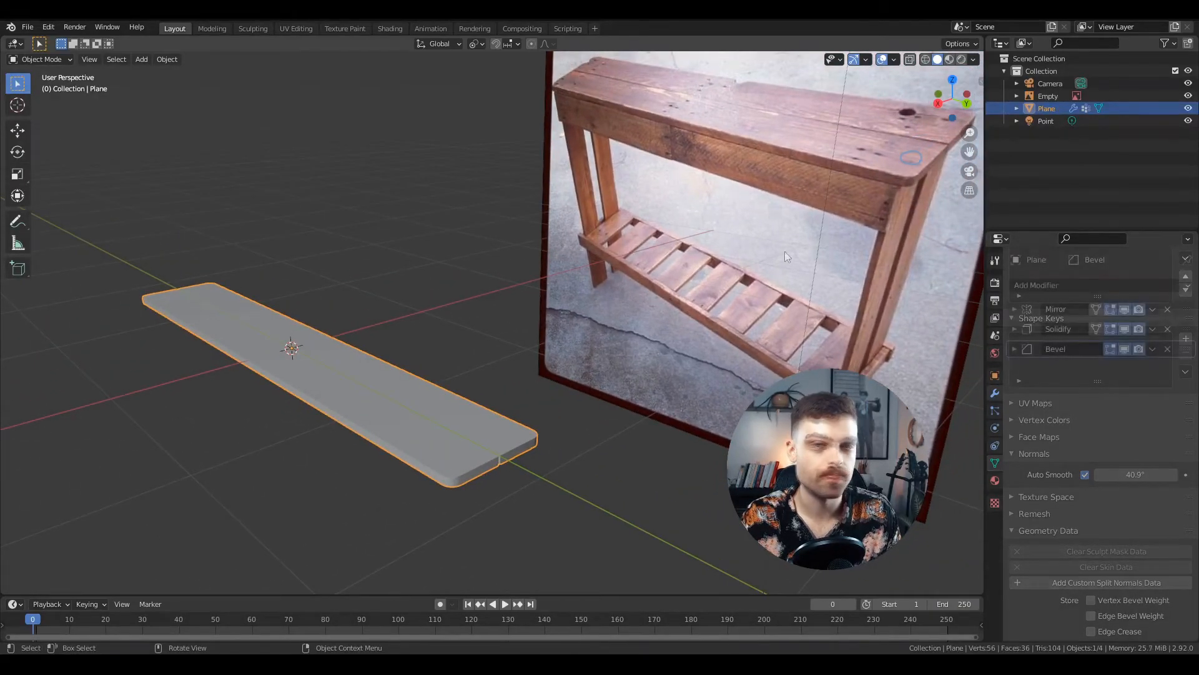
pyautogui.moveTo(784, 251); pyautogui.dragTo(518, 359, button='middle')
pyautogui.scroll(4, 507, 407)
pyautogui.scroll(1, 519, 352)
pyautogui.moveTo(471, 412)
pyautogui.mouseDown(button='middle')
pyautogui.moveTo(479, 400)
pyautogui.moveTo(485, 418)
pyautogui.mouseUp(button='middle')
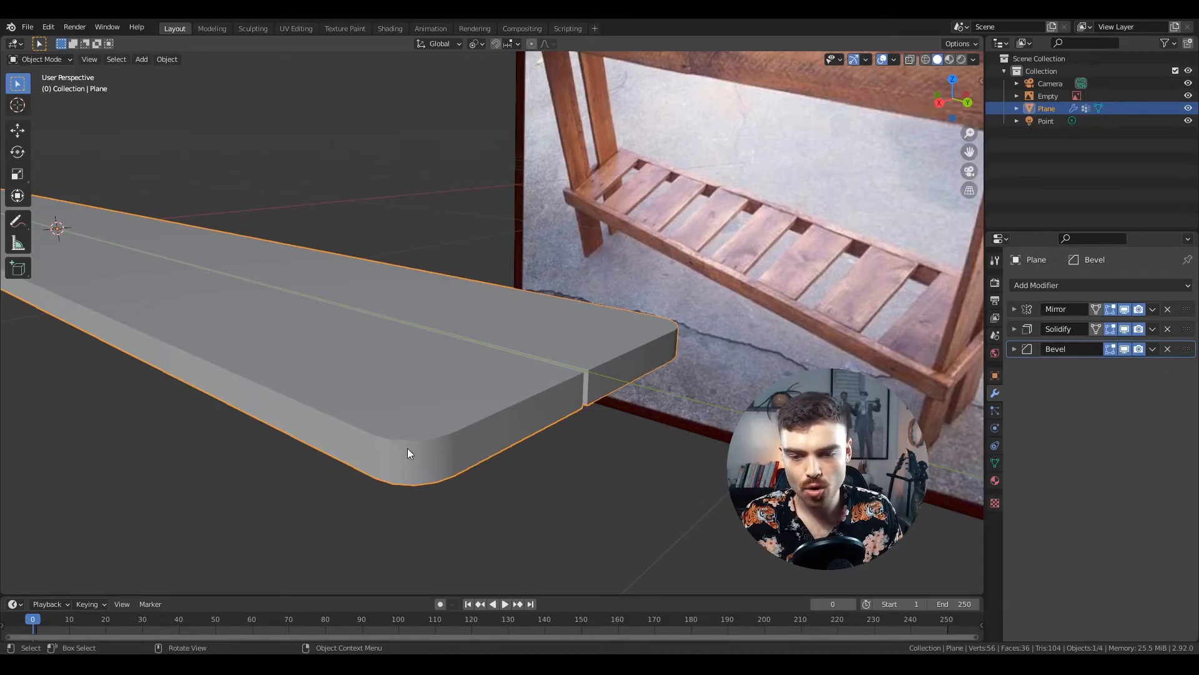
pyautogui.moveTo(408, 450); pyautogui.dragTo(411, 431, button='middle')
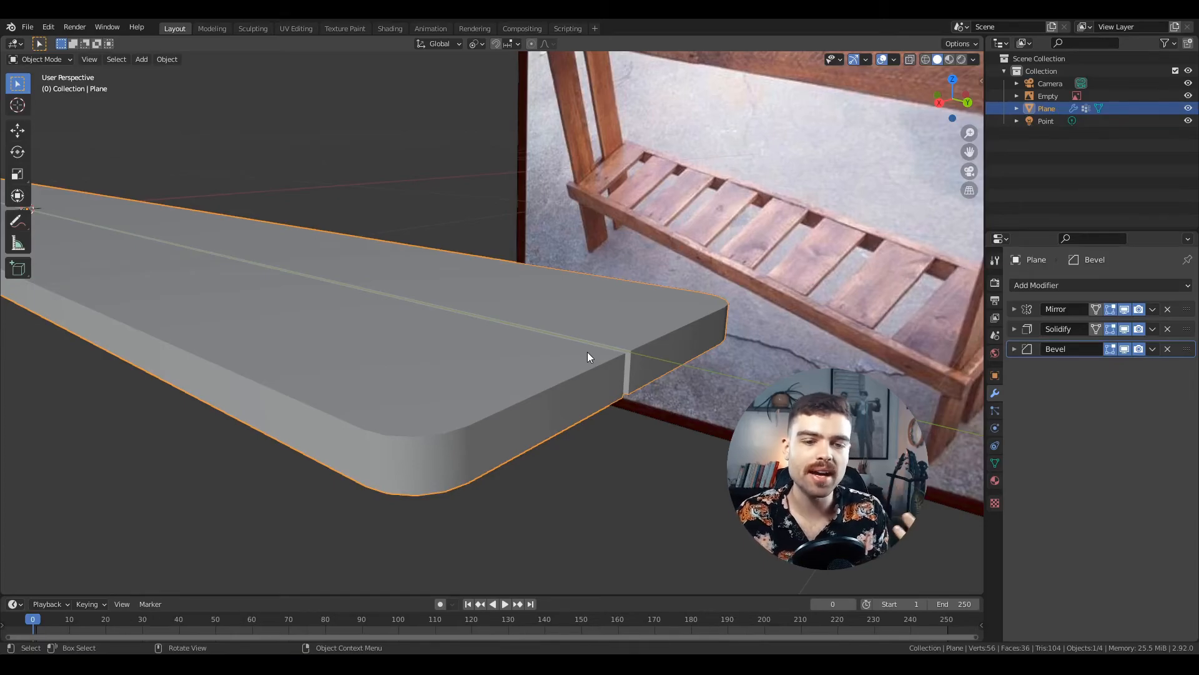
pyautogui.moveTo(581, 387); pyautogui.dragTo(555, 410, button='middle')
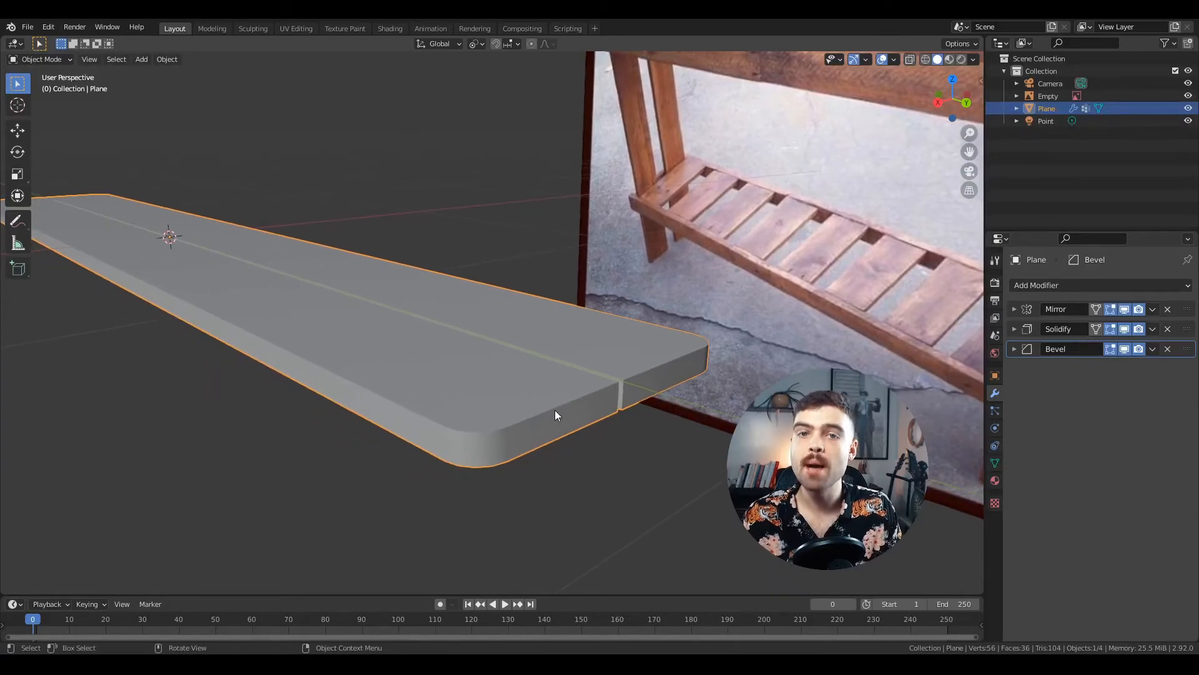
# Rename the Bevel modifier to BevelLarge and toggle its viewport display off and on to compare the corners
pyautogui.click(1073, 351)
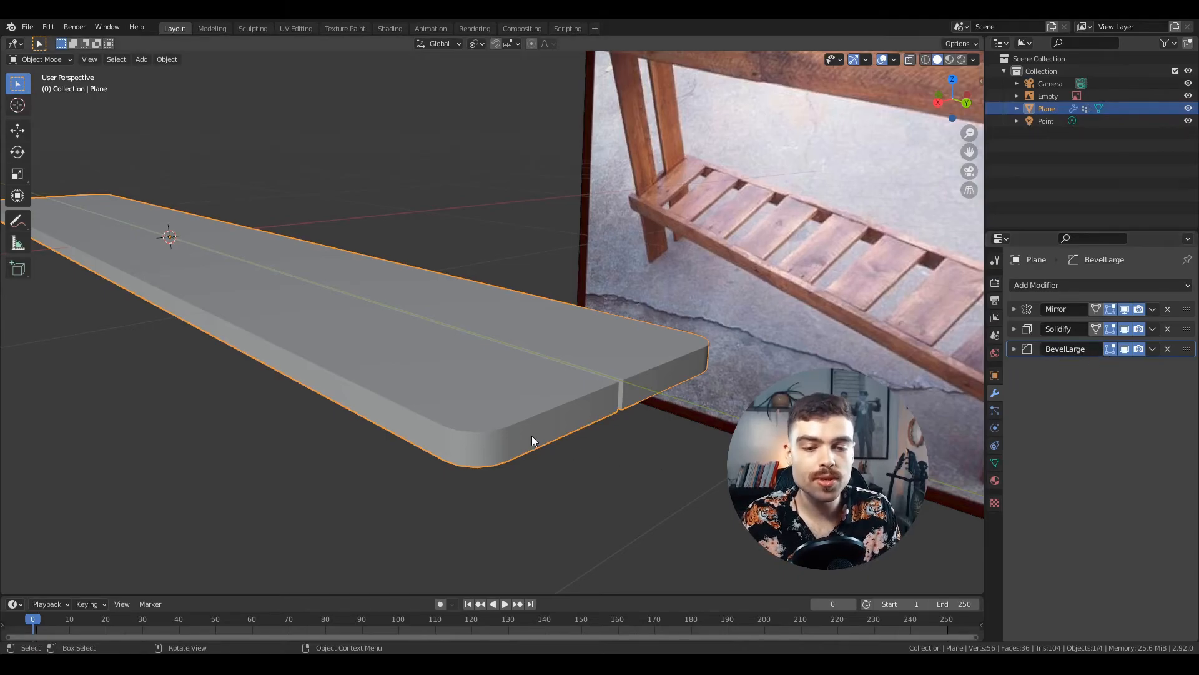
pyautogui.scroll(2, 459, 454)
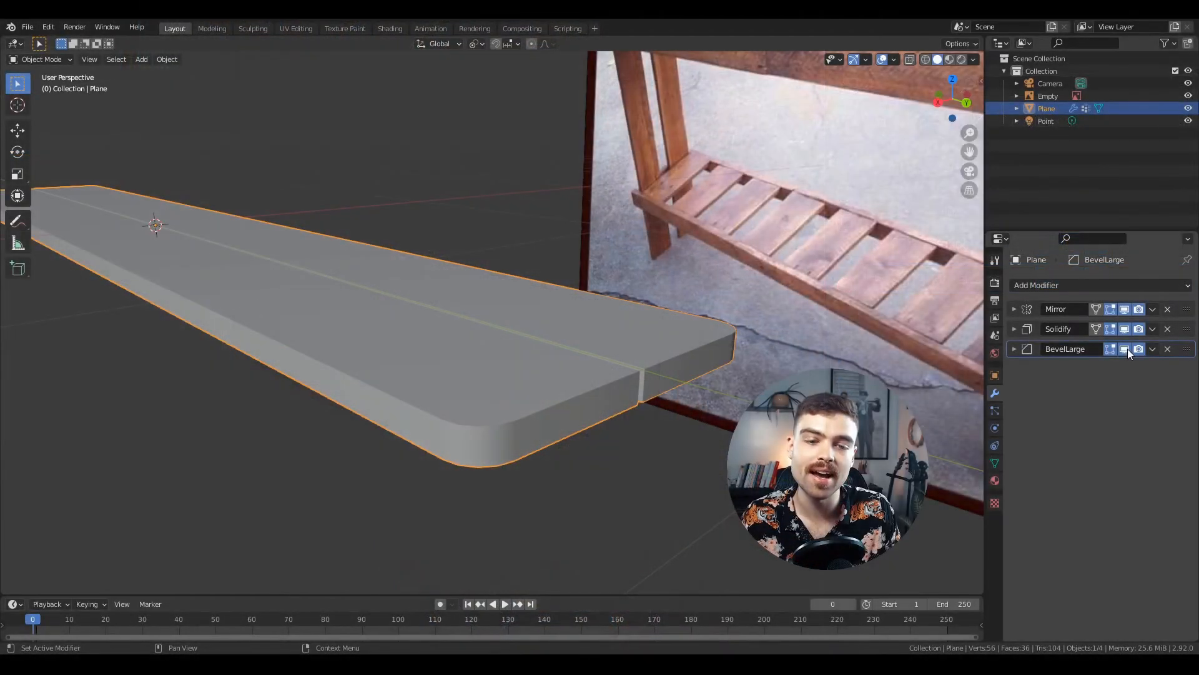
pyautogui.click(1126, 349)
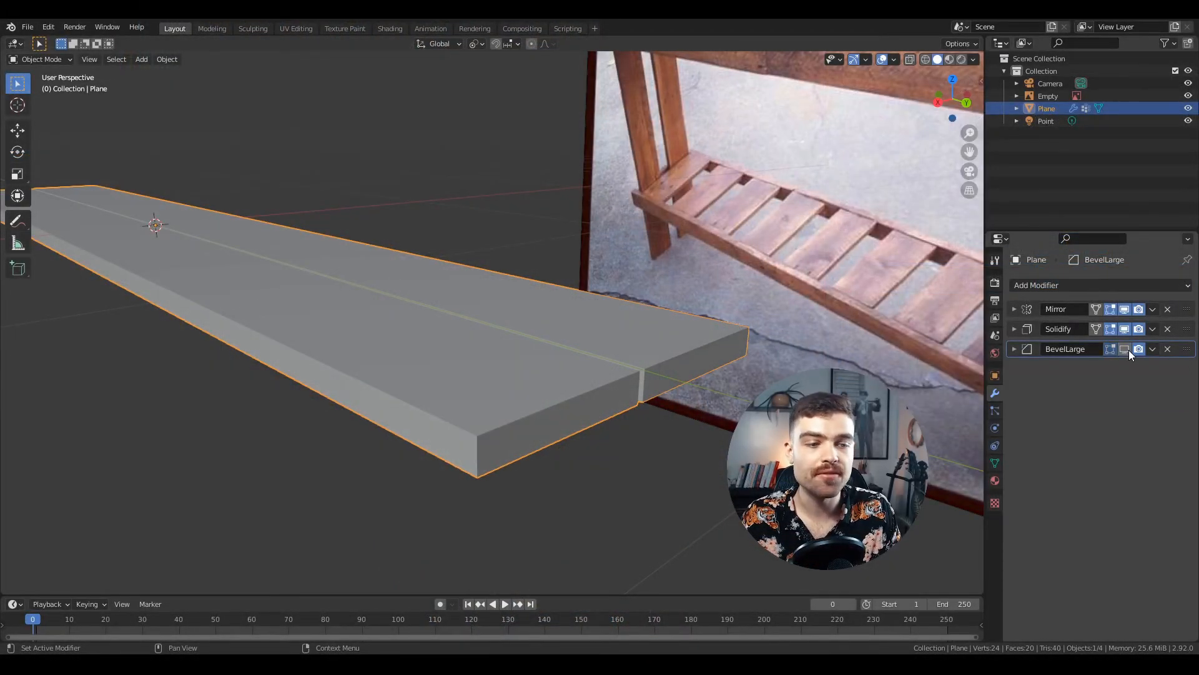
pyautogui.click(1125, 349)
pyautogui.click(1128, 349)
pyautogui.click(1128, 349)
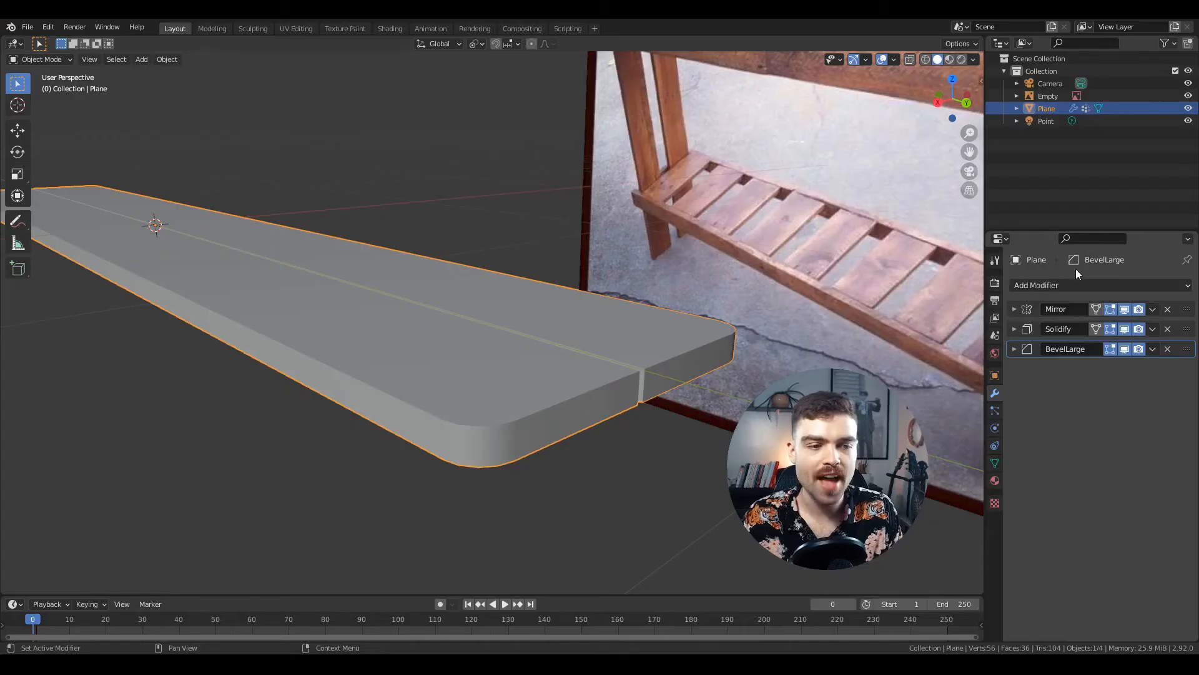
# Add a second Bevel modifier to the plank object with an amount of 0.002 m and 3 segments
pyautogui.click(1077, 285)
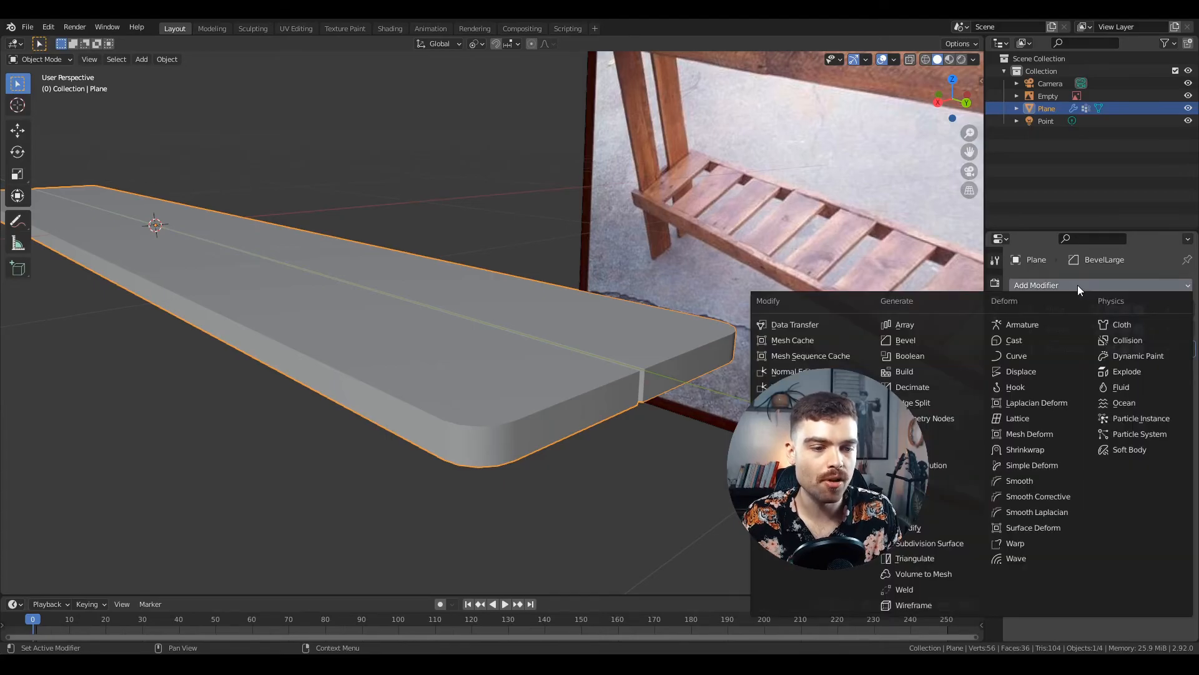
pyautogui.click(926, 340)
pyautogui.moveTo(1128, 424); pyautogui.dragTo(1104, 423)
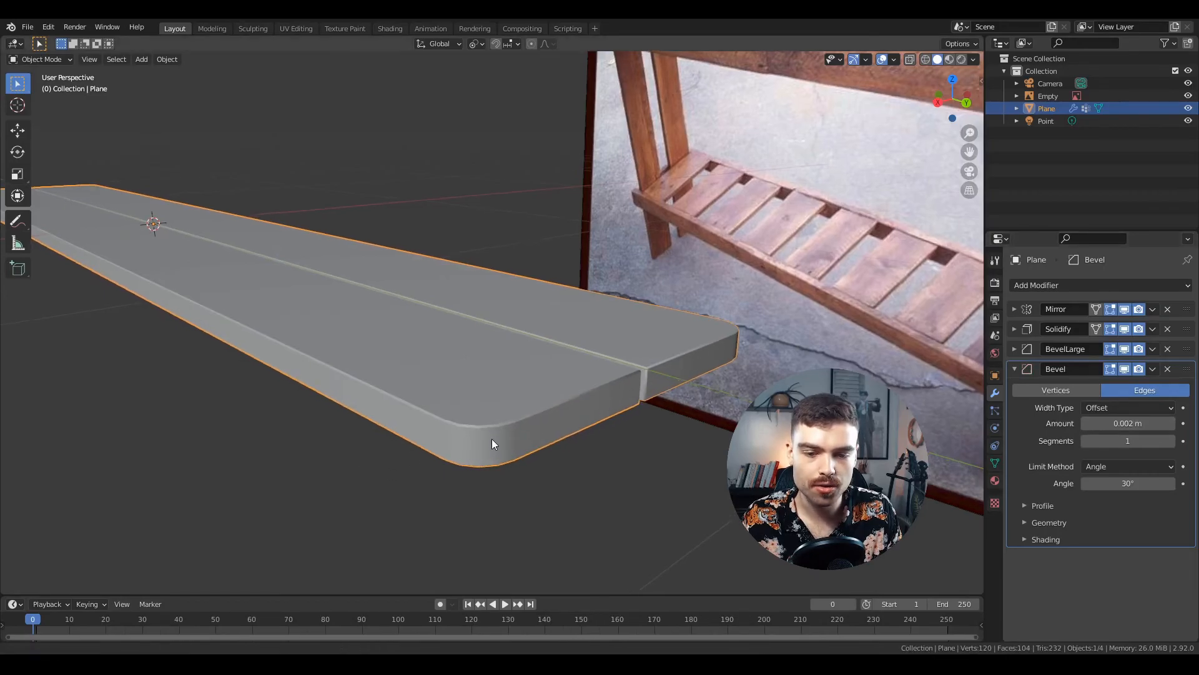
pyautogui.moveTo(494, 443); pyautogui.dragTo(500, 413, button='middle')
pyautogui.click(1172, 441)
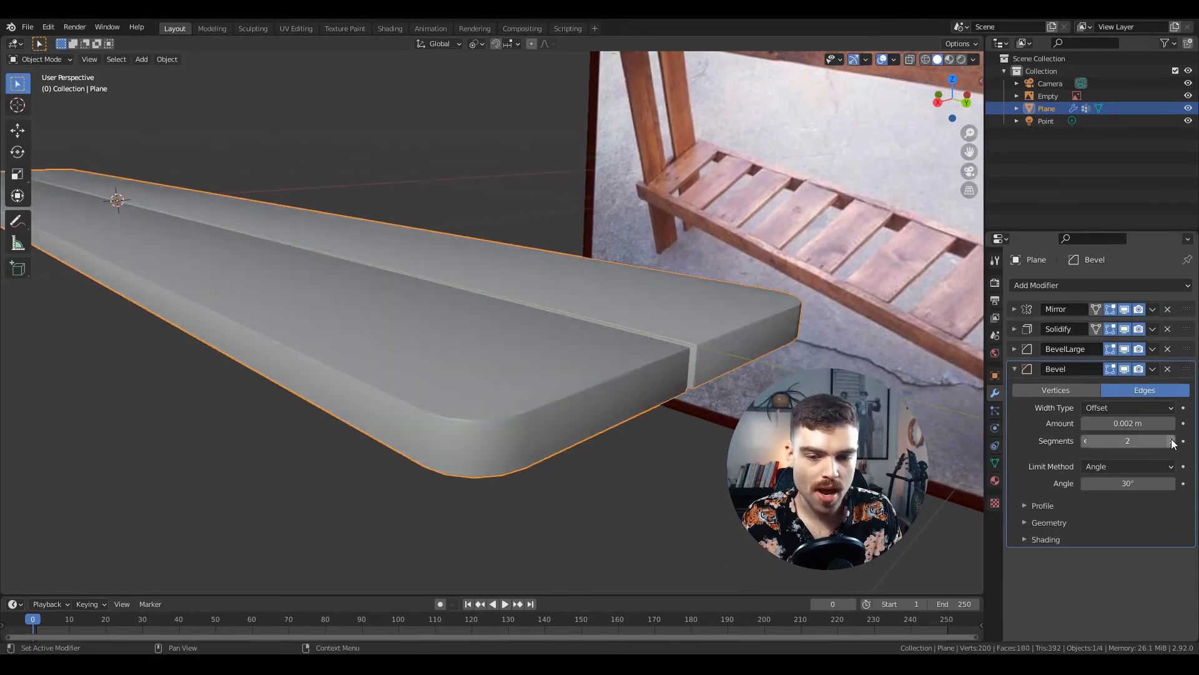
# Enable Harden Normals in the new Bevel modifier's shading settings, switching it off and on to compare the shading on the planks
pyautogui.moveTo(729, 403); pyautogui.dragTo(718, 413, button='middle')
pyautogui.moveTo(199, 232); pyautogui.dragTo(198, 231, button='middle')
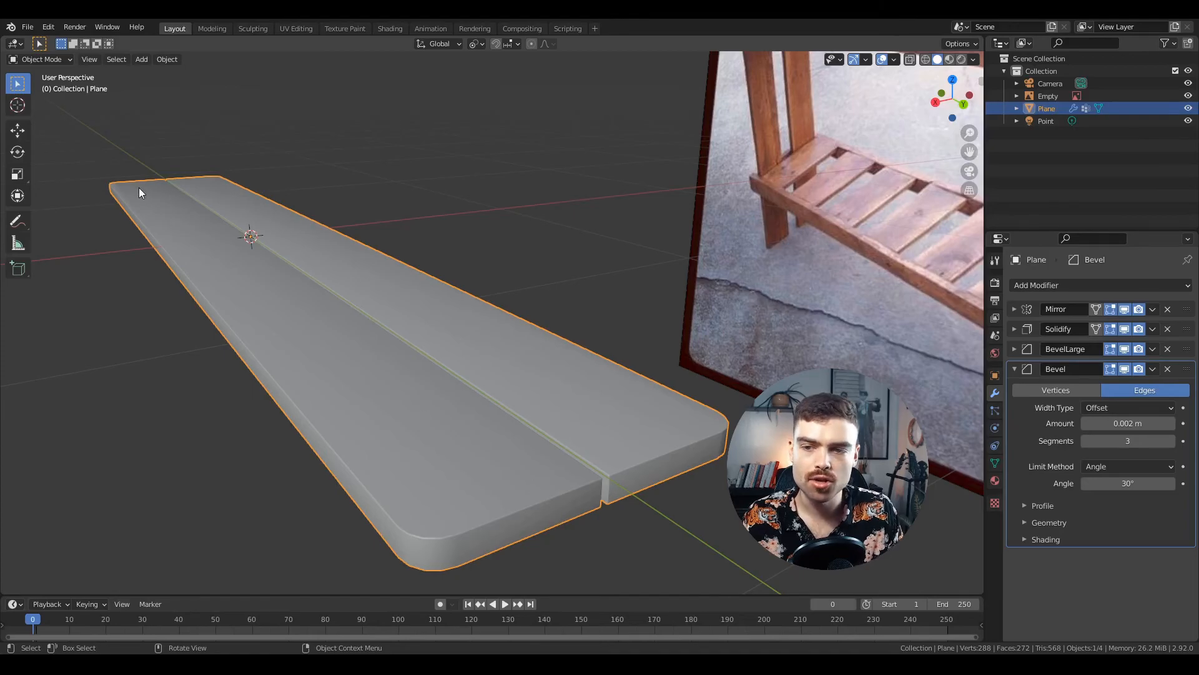
pyautogui.moveTo(357, 216); pyautogui.dragTo(363, 210, button='middle')
pyautogui.scroll(-2, 363, 210)
pyautogui.moveTo(339, 169); pyautogui.dragTo(352, 201, button='middle')
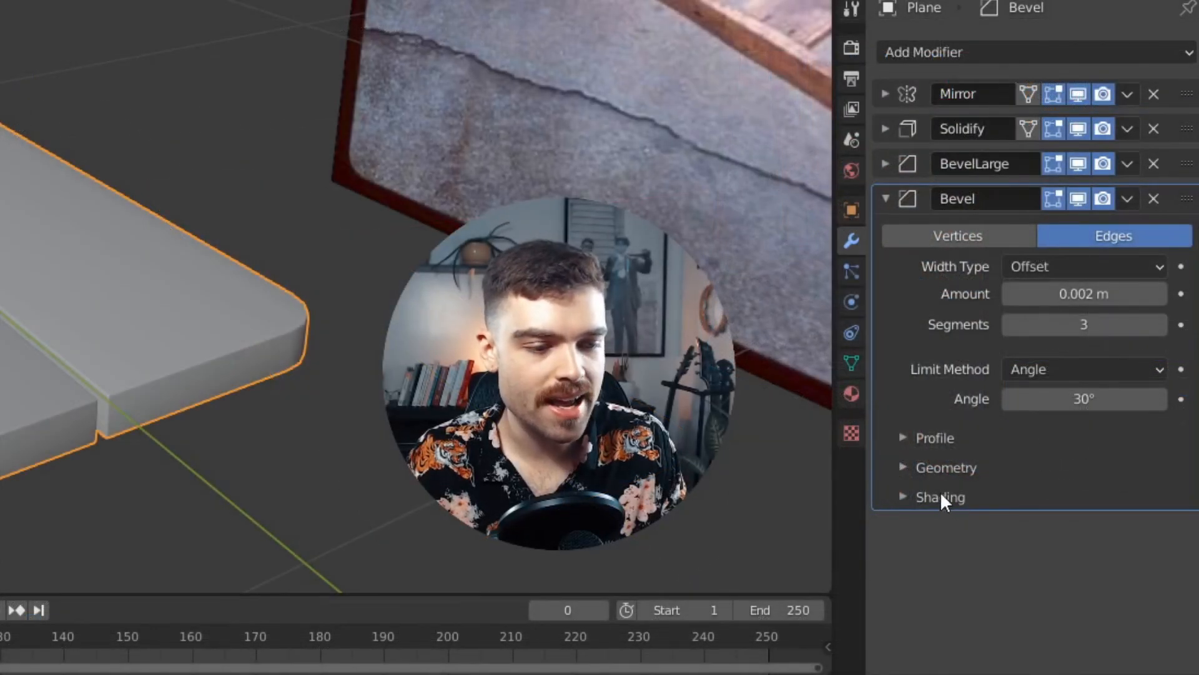
pyautogui.click(940, 497)
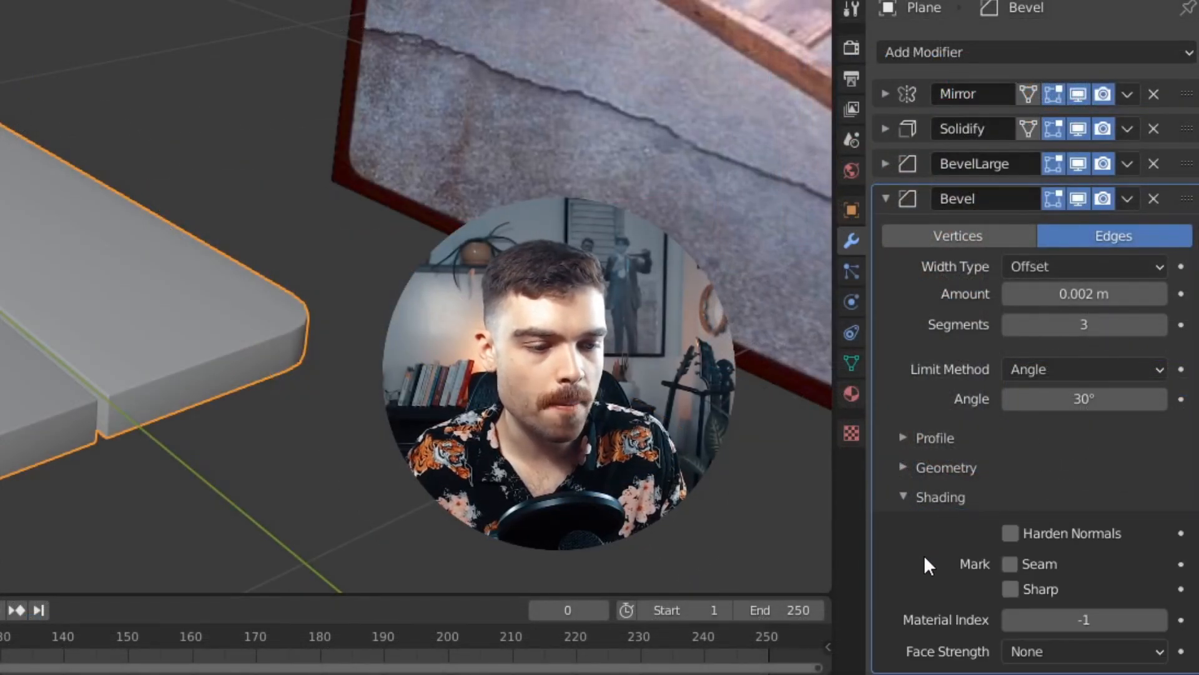
pyautogui.click(1010, 532)
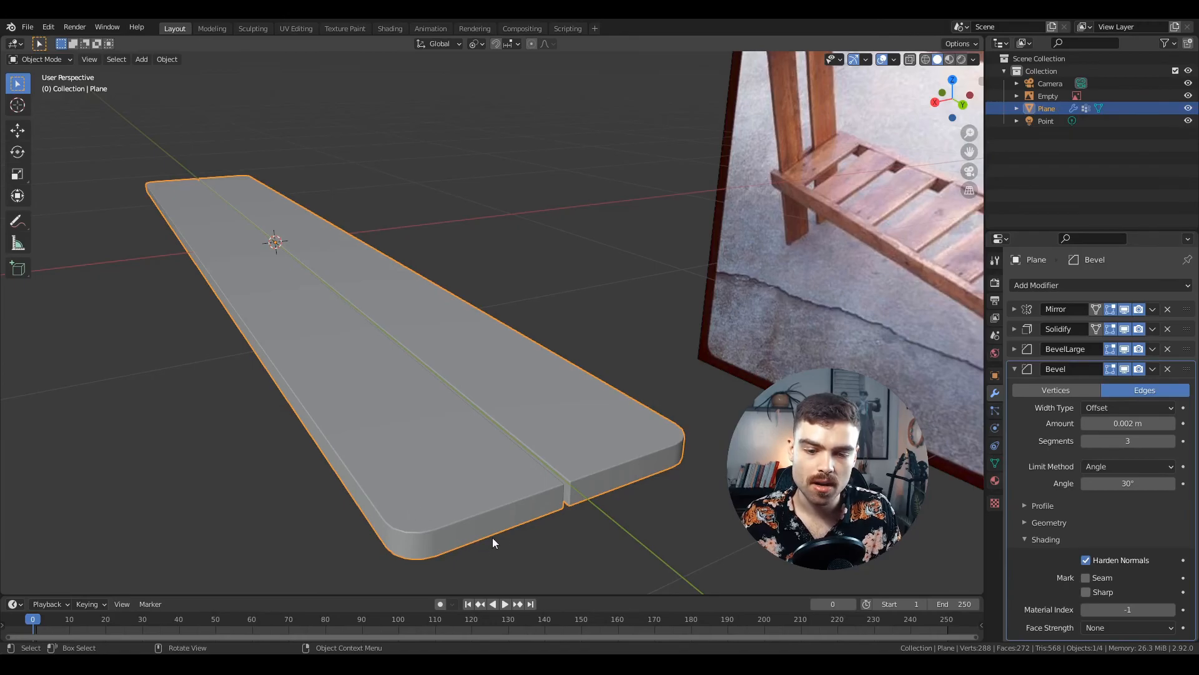
pyautogui.click(1089, 561)
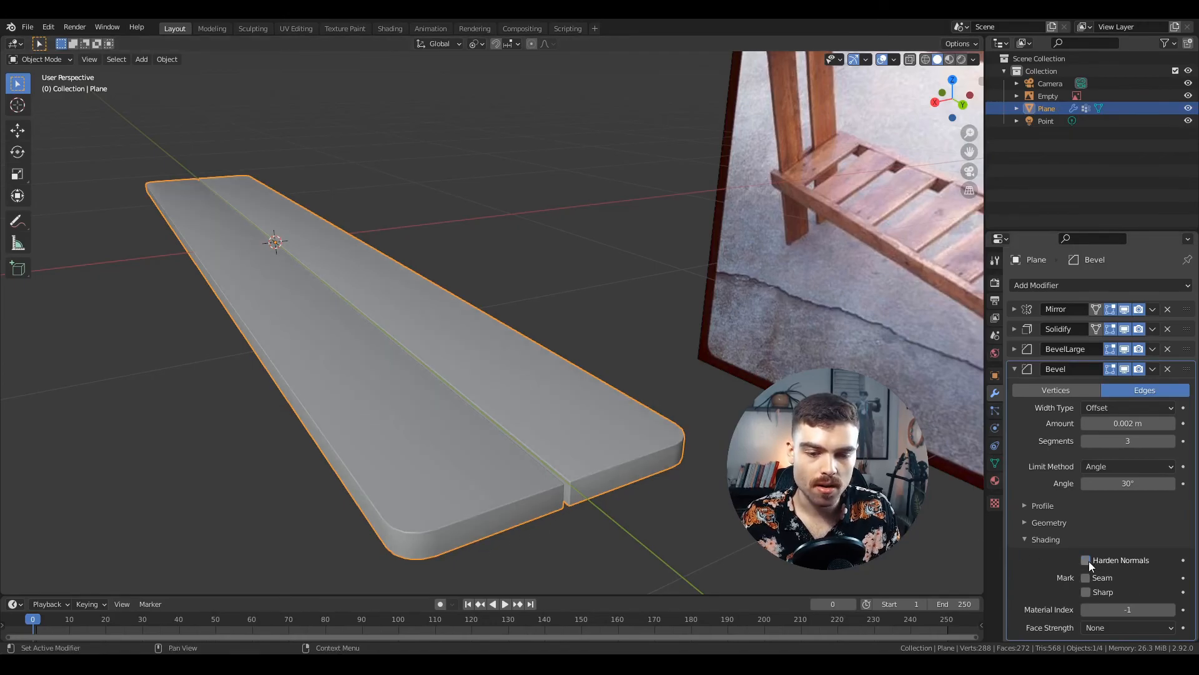
pyautogui.click(1089, 561)
pyautogui.click(1088, 560)
pyautogui.click(1087, 561)
# Rename the second Bevel modifier to BevelPetit and set its amount to 0.004 m
pyautogui.moveTo(598, 491)
pyautogui.mouseDown(button='middle')
pyautogui.moveTo(276, 441)
pyautogui.moveTo(344, 411)
pyautogui.mouseUp(button='middle')
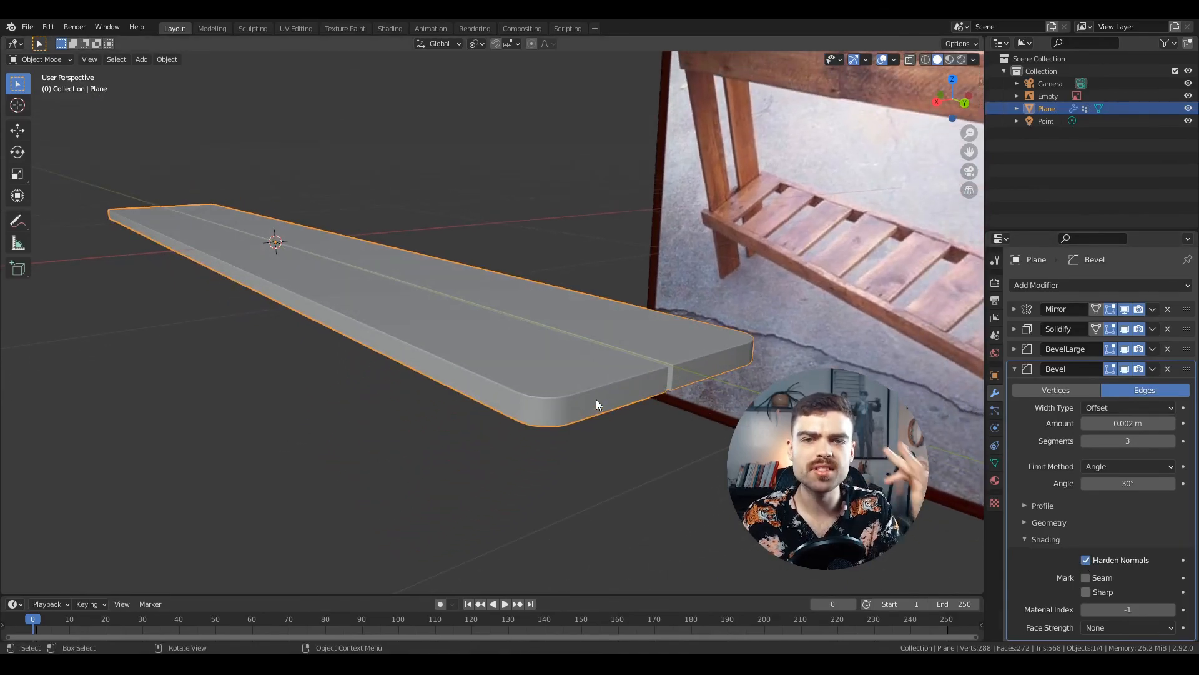
pyautogui.moveTo(479, 175); pyautogui.dragTo(444, 228, button='middle')
pyautogui.moveTo(554, 431); pyautogui.dragTo(535, 359, button='middle')
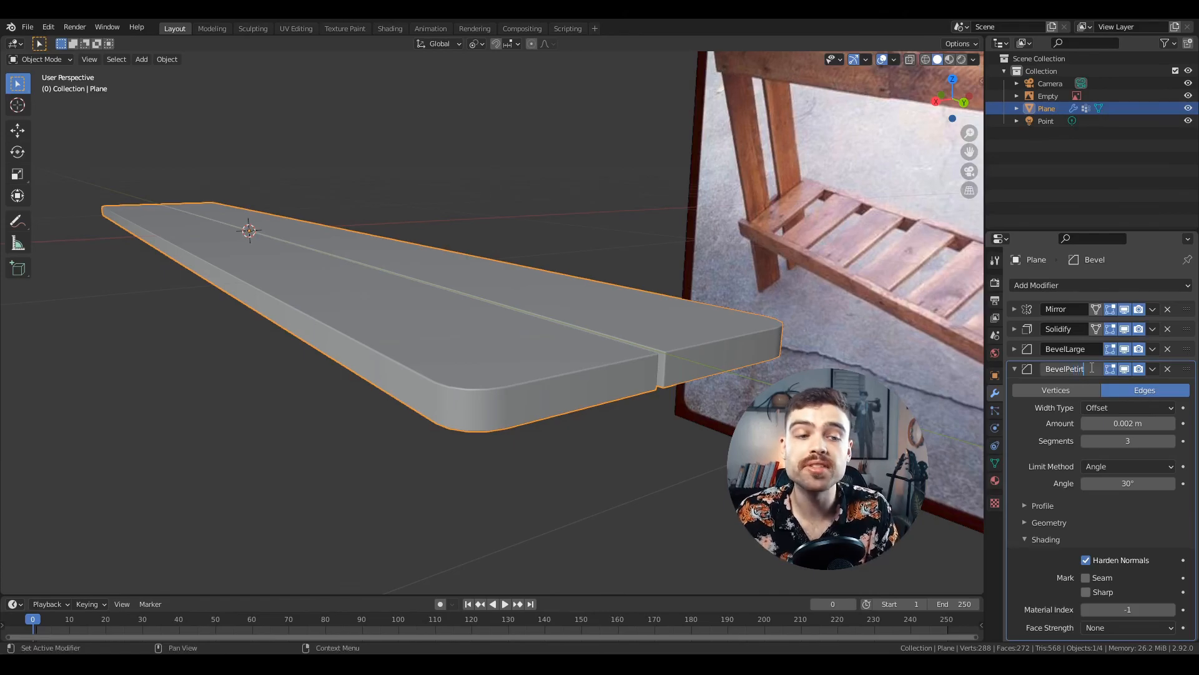
pyautogui.moveTo(1128, 423)
pyautogui.mouseDown()
pyautogui.moveTo(1148, 423)
pyautogui.moveTo(1125, 424)
pyautogui.mouseUp()
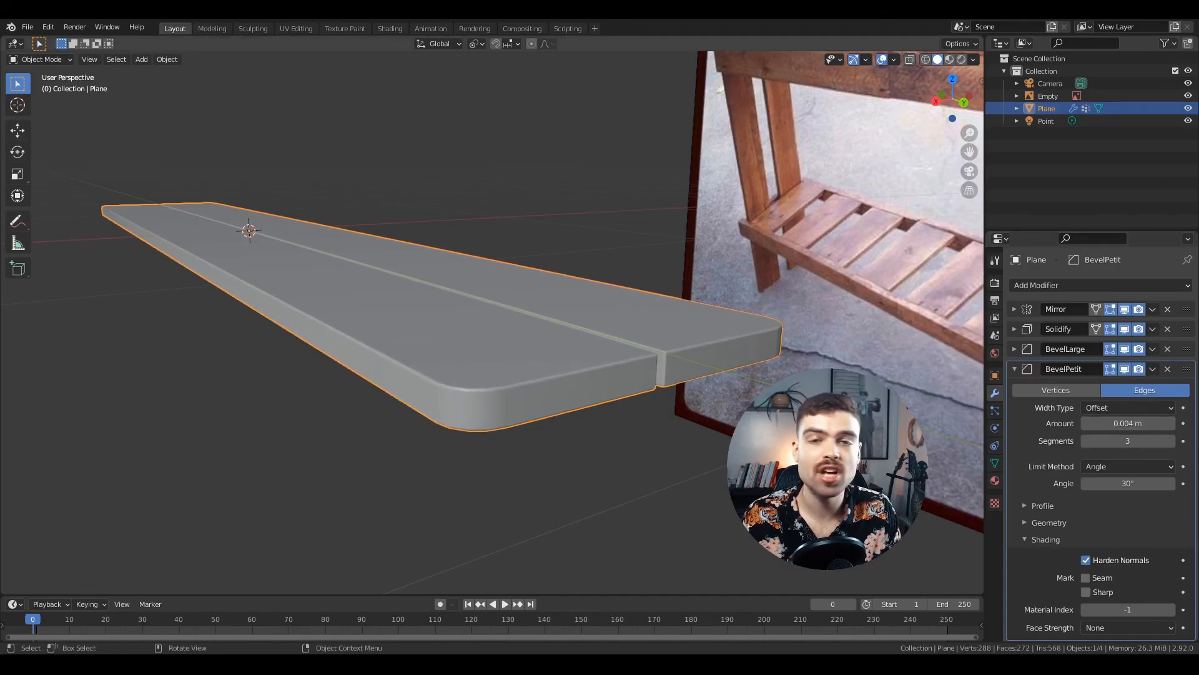